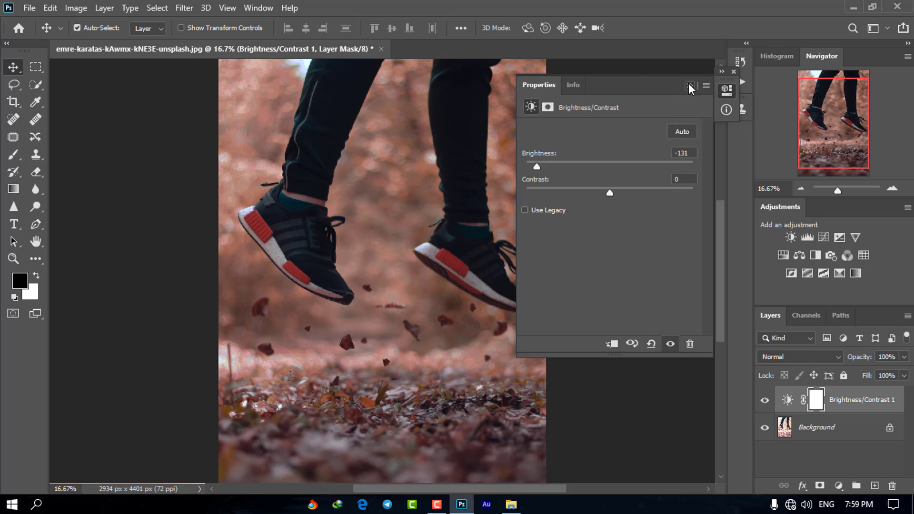
- Add a Curves adjustment layer above Brightness/Contrast and place a shadow point and a highlight point on the RGB curve
left_click(689, 86)
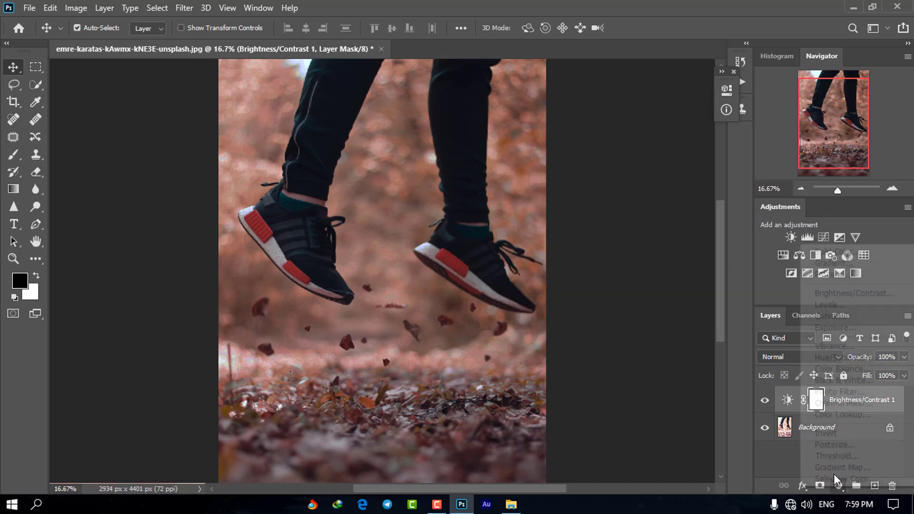
left_click(839, 486)
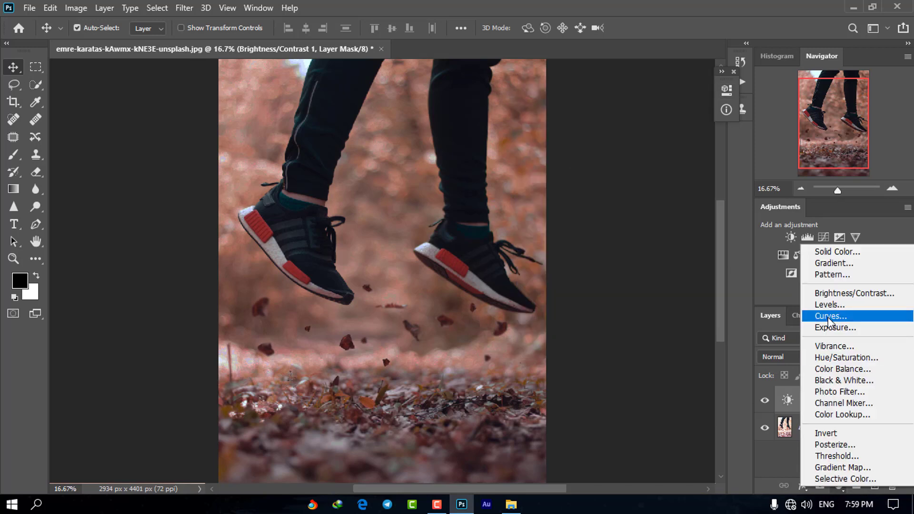
left_click(854, 317)
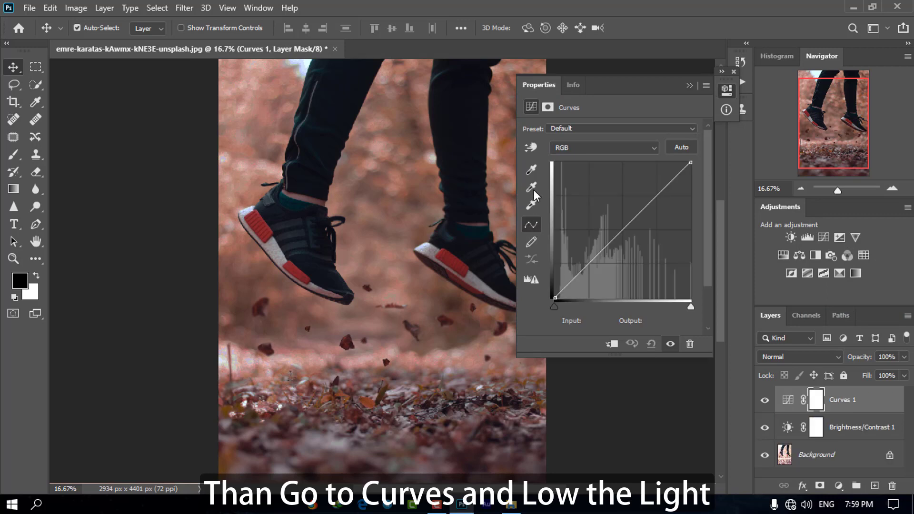
left_click(577, 272)
left_click(648, 201)
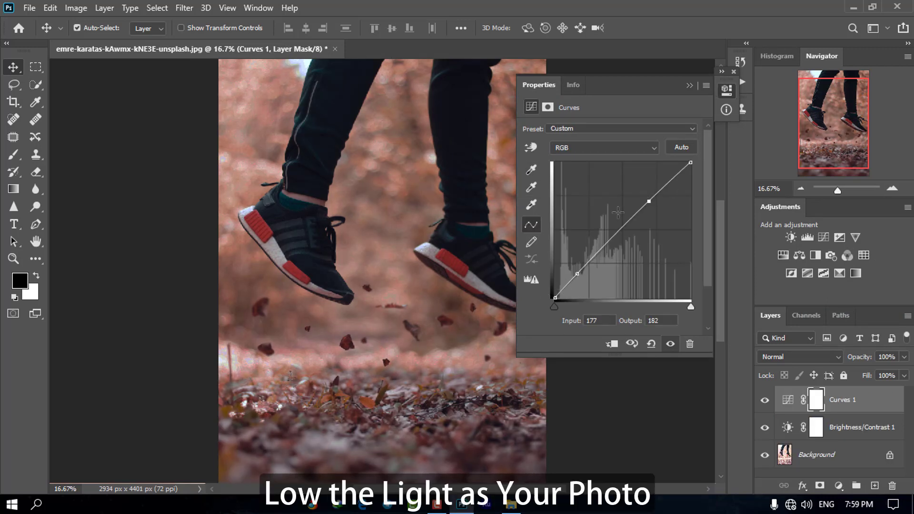
- Lower the RGB curve's white point to an output of 220 and raise its black point slightly
left_click_drag(689, 163, 697, 181)
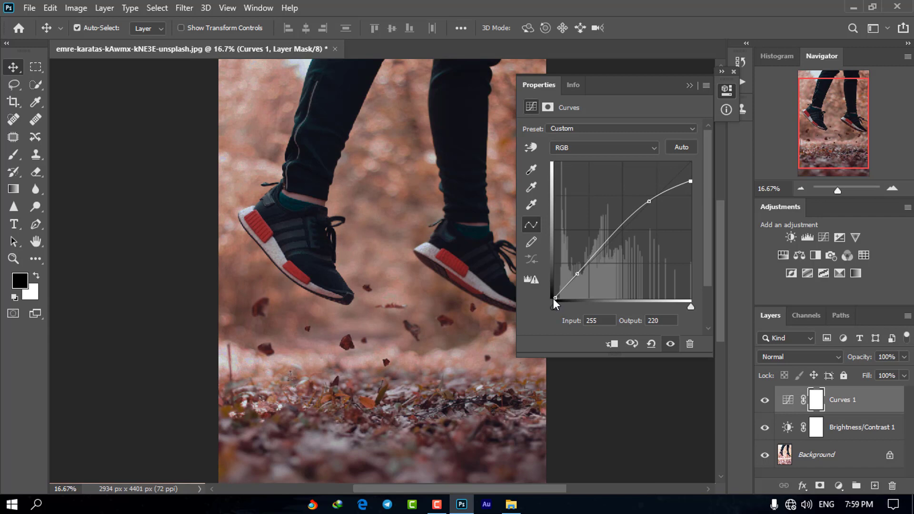
left_click_drag(552, 298, 544, 289)
left_click(689, 87)
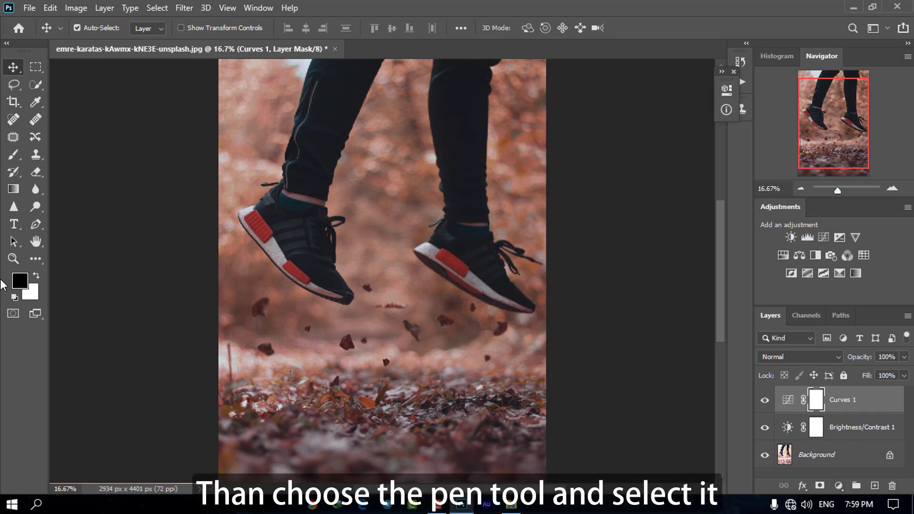
- Trace a closed Pen tool path around the uppermost side stripe of the left shoe
left_click(36, 224)
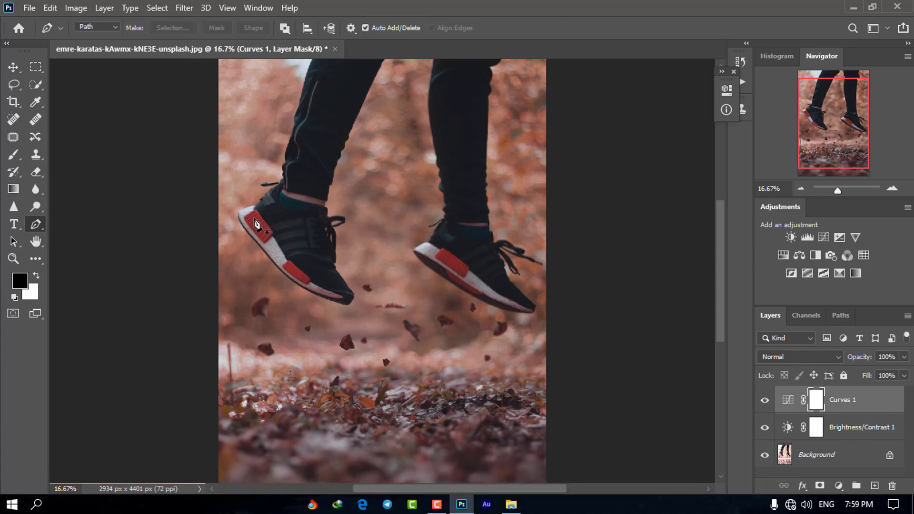
key("ctrl+plus")
key("ctrl+plus")
key("ctrl+plus")
left_click_drag(255, 220, 448, 292)
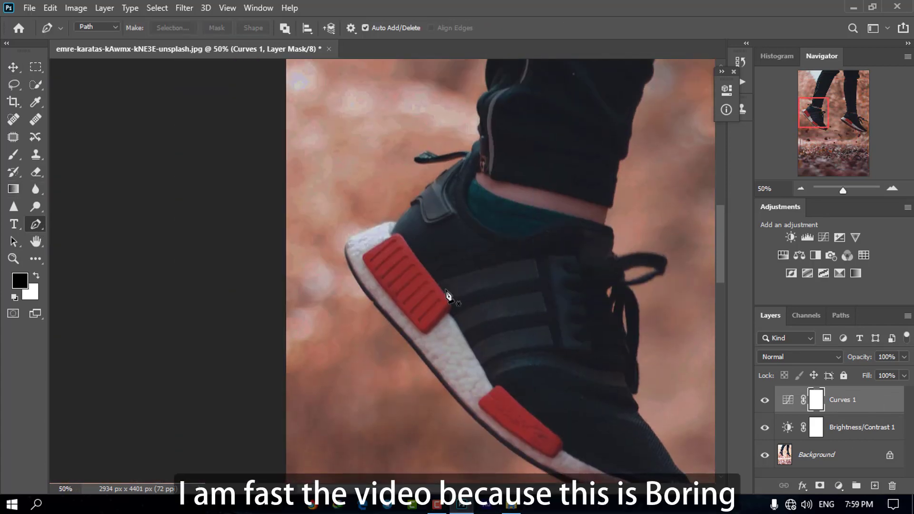
key("ctrl+plus")
key("ctrl+plus")
left_click_drag(523, 319, 337, 346)
left_click(313, 350)
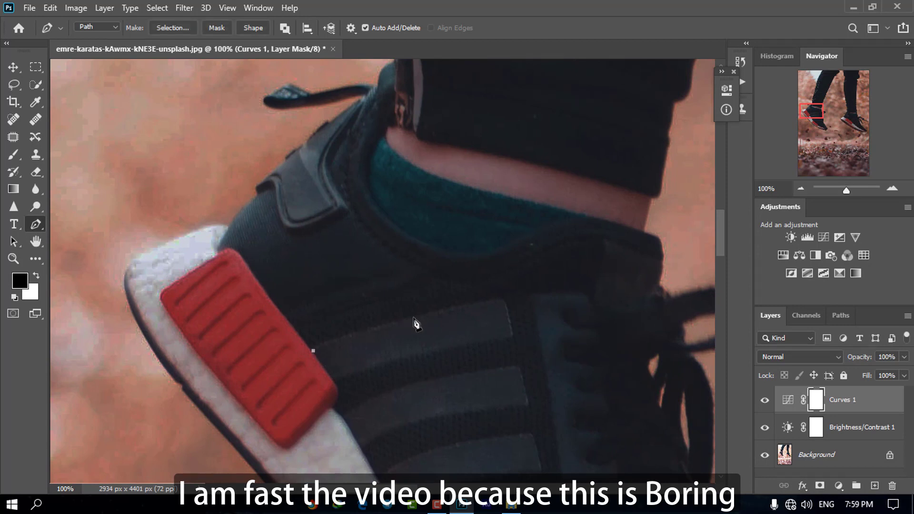
left_click(422, 315)
left_click(469, 304)
left_click(500, 300)
mouse_move(508, 312)
left_mouse_down()
mouse_move(511, 328)
mouse_move(472, 344)
left_mouse_up()
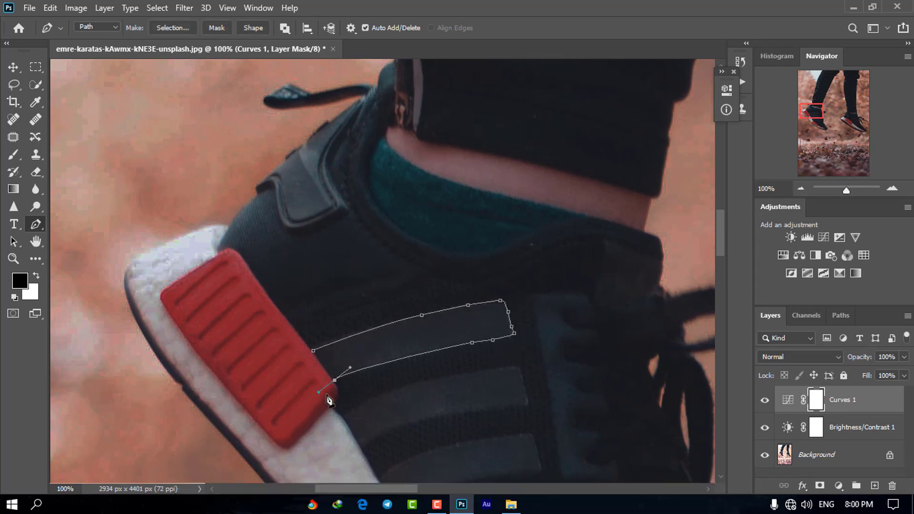
left_click(313, 351)
- Convert the stripe path into a new anti-aliased selection with a feather radius of 0 pixels
right_click(431, 326)
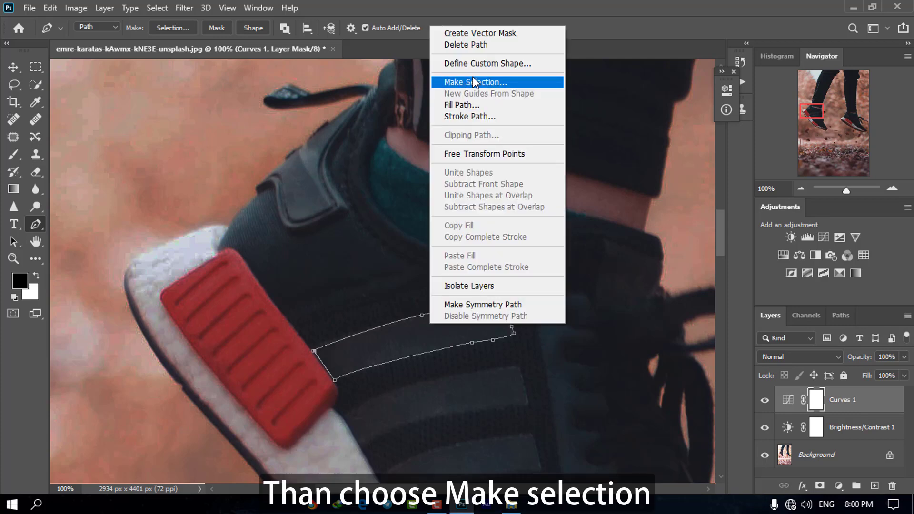
left_click(481, 82)
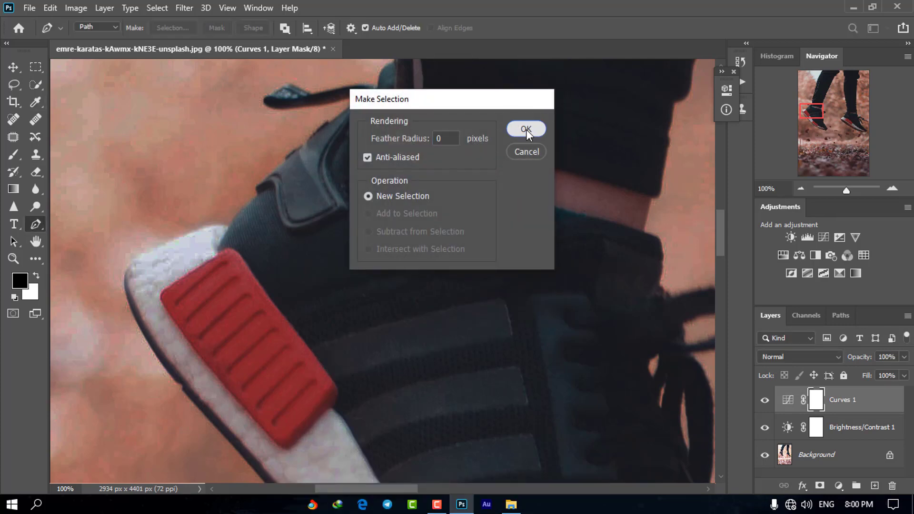
left_click(526, 129)
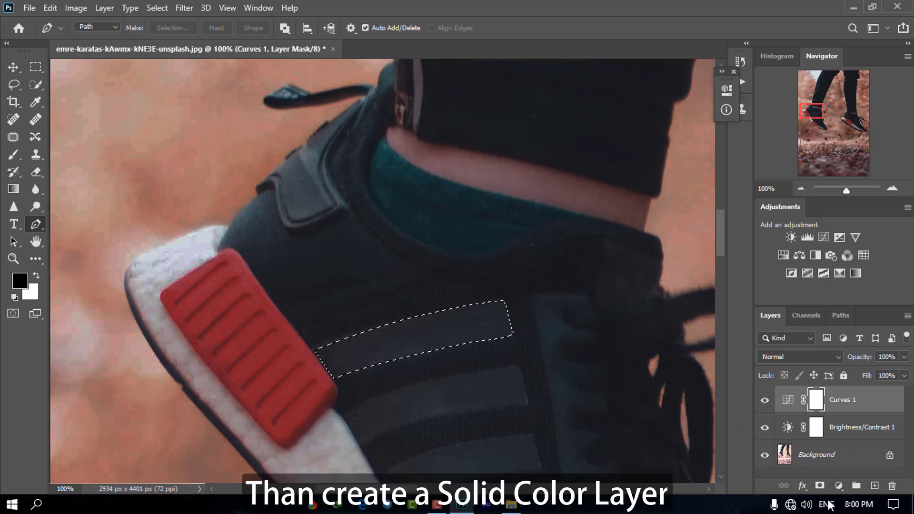
- Add a Solid Color fill layer in yellow #d6c556 over the selected stripe
left_click(839, 485)
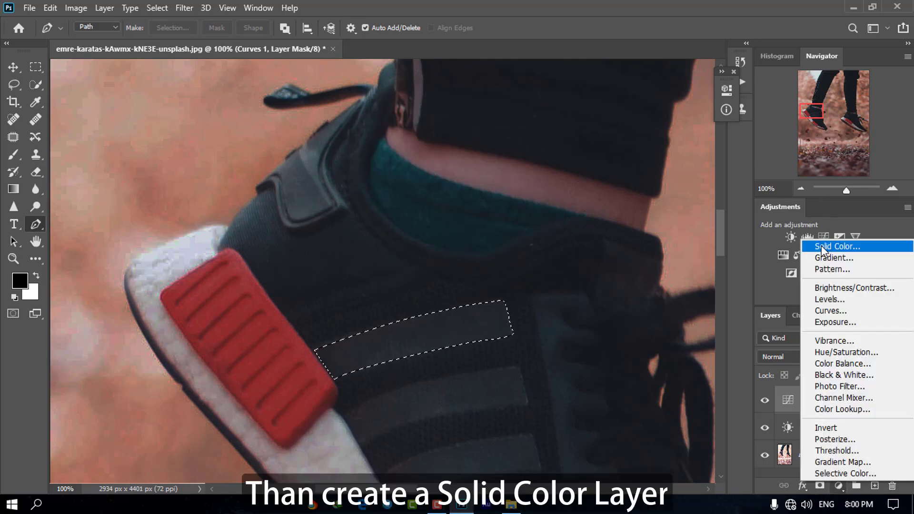
left_click(831, 246)
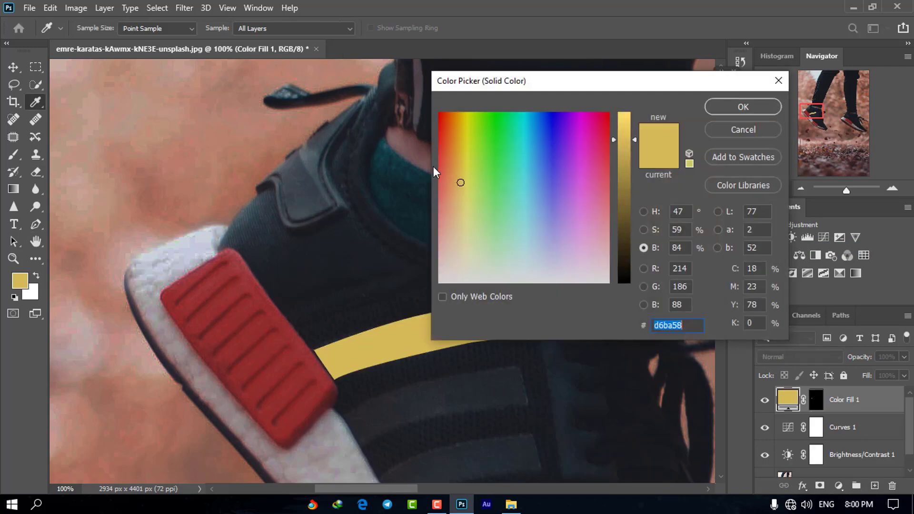
mouse_move(462, 180)
left_mouse_down()
mouse_move(465, 172)
mouse_move(464, 181)
left_mouse_up()
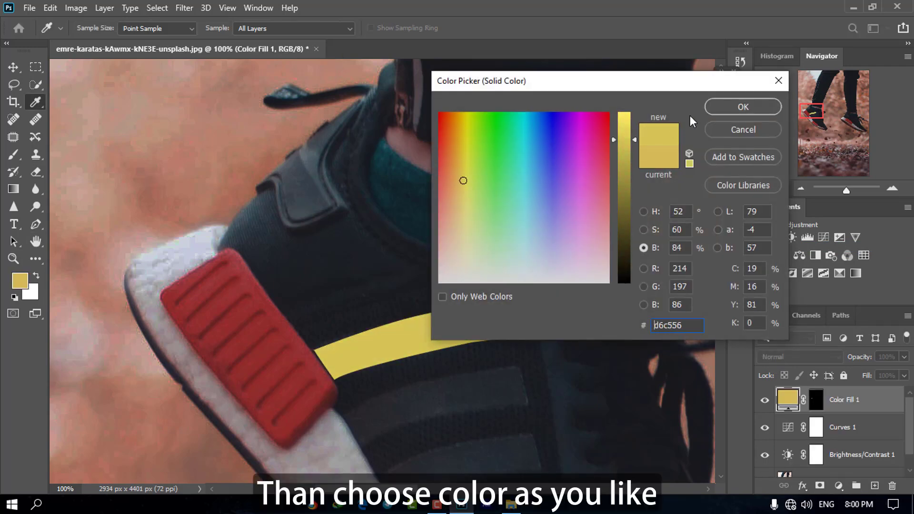
left_click(715, 110)
- Target the Color Fill 1 layer mask and trace a closed Pen path around the left shoe's middle stripe
key("p")
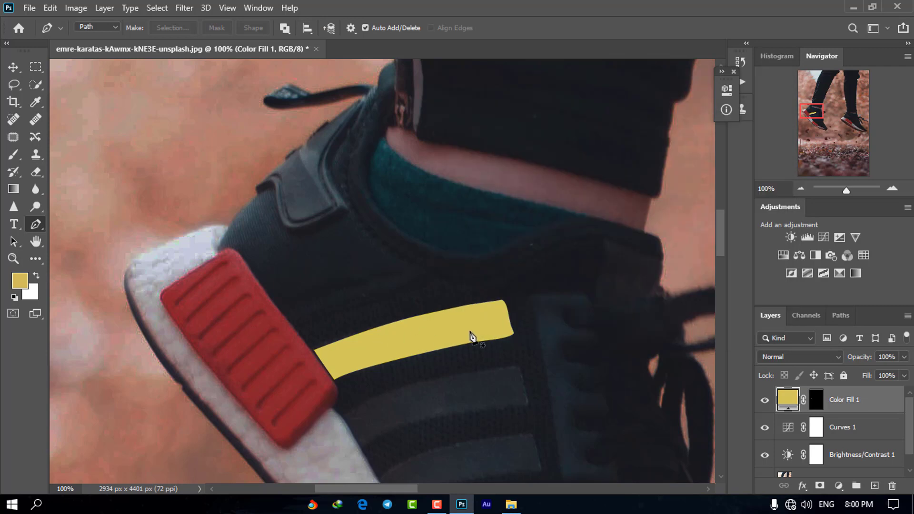
scroll(471, 337, "down", 2)
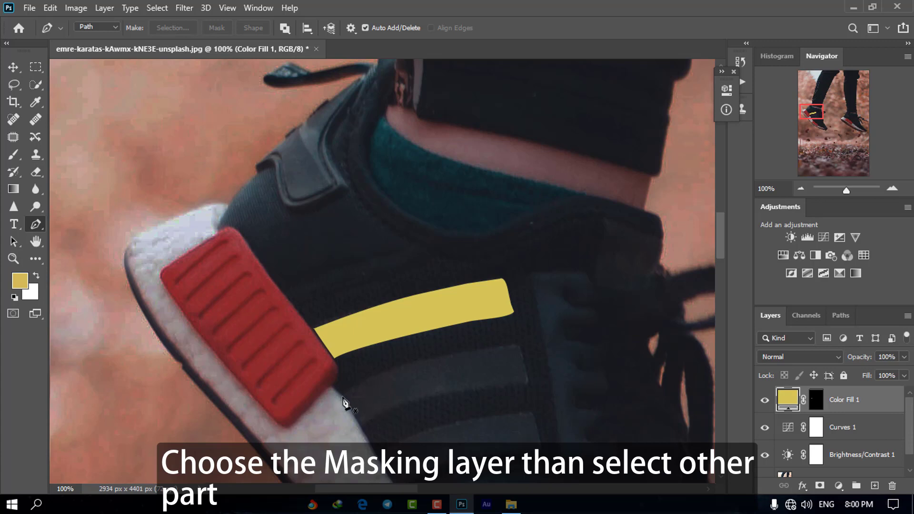
left_click(344, 402)
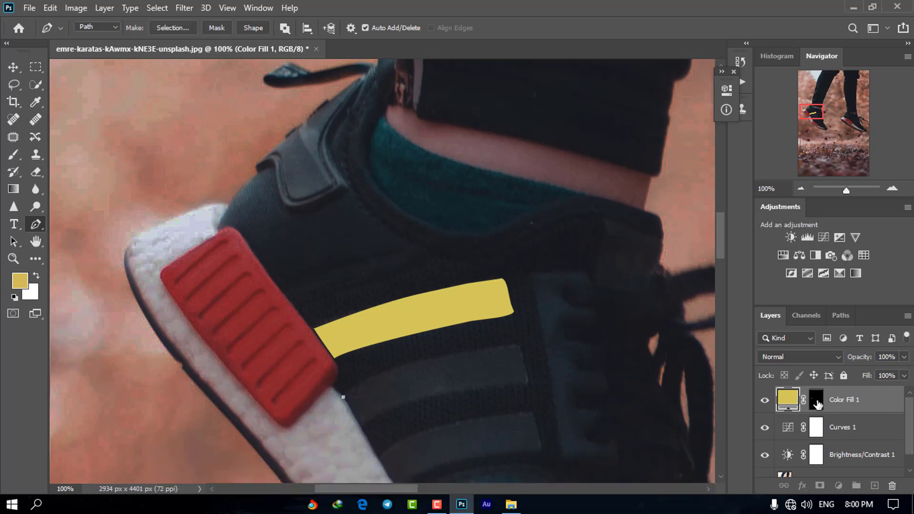
left_click(814, 402)
left_click_drag(462, 354, 536, 342)
left_click(518, 346)
left_click(528, 378)
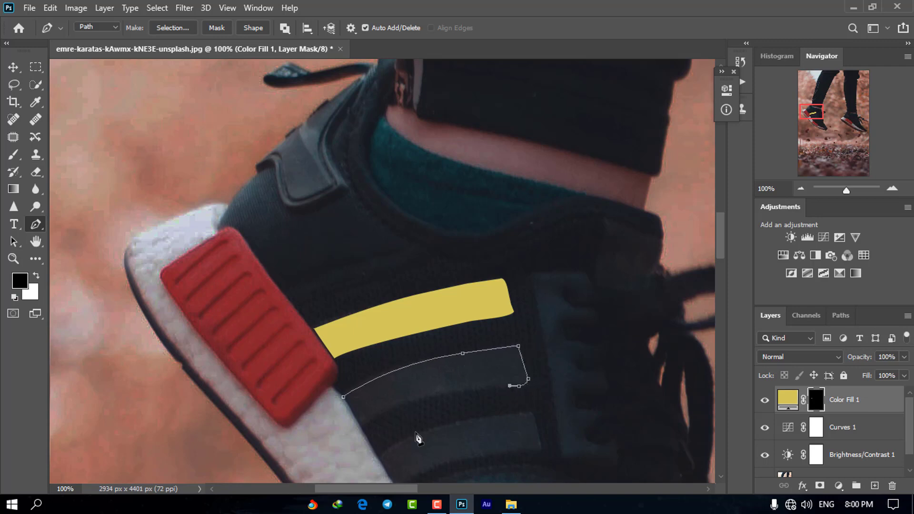
mouse_move(363, 429)
left_mouse_down()
mouse_move(306, 465)
mouse_move(353, 430)
left_mouse_up()
left_click(344, 397)
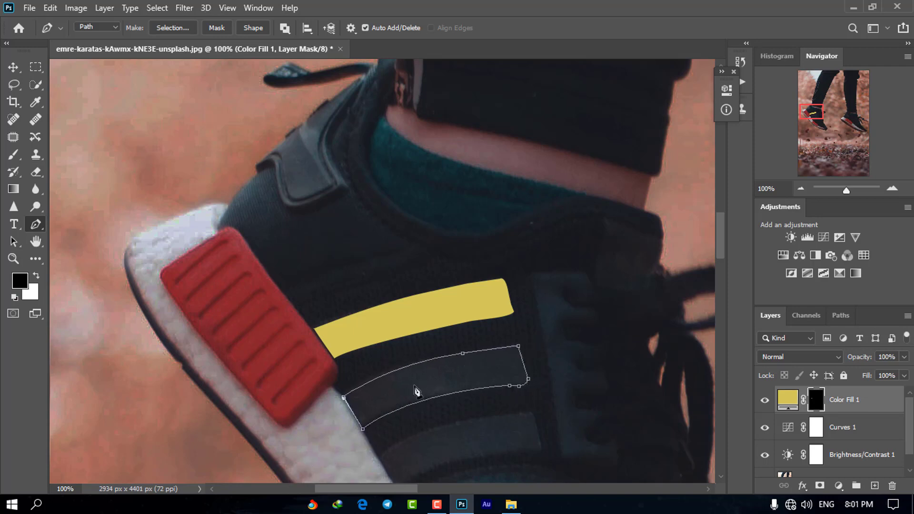
- Turn the middle stripe path into a selection and clear it on the mask to reveal the yellow fill
right_click(414, 386)
left_click(514, 148)
left_click(526, 129)
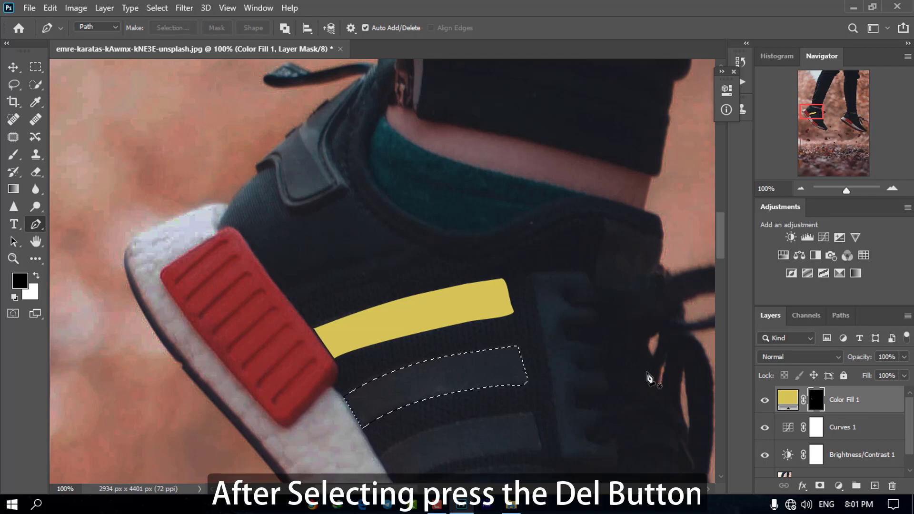
key("Delete")
- Trace a closed Pen path around the left shoe's lowest side stripe
scroll(538, 379, "down", 2)
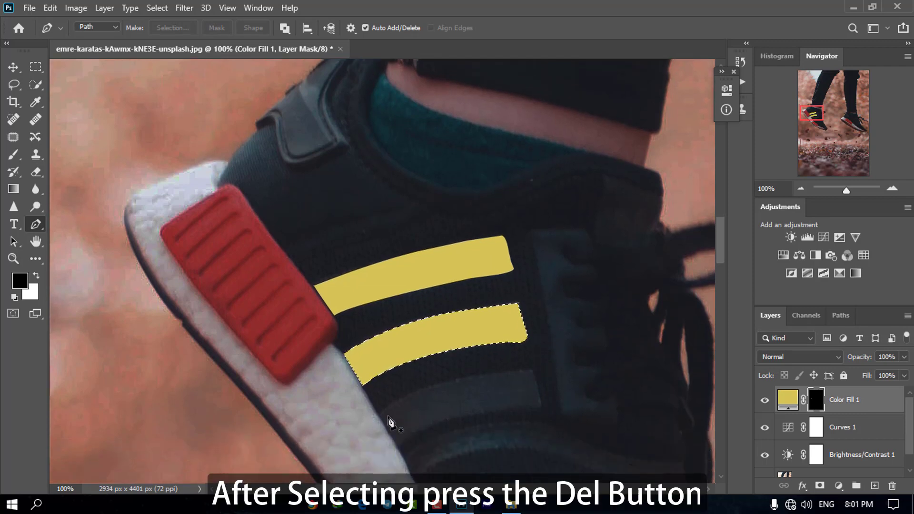
left_click(381, 418)
left_click_drag(525, 371, 539, 385)
left_click(525, 370, "alt")
left_click(539, 388)
left_click(542, 402)
left_click(531, 407)
left_click(522, 408)
left_click_drag(400, 448, 368, 410)
left_click(382, 380)
- Turn the left shoe's lowest stripe path into a selection and clear it on the mask to color it yellow
right_click(431, 372)
left_click(472, 132)
left_click(525, 115)
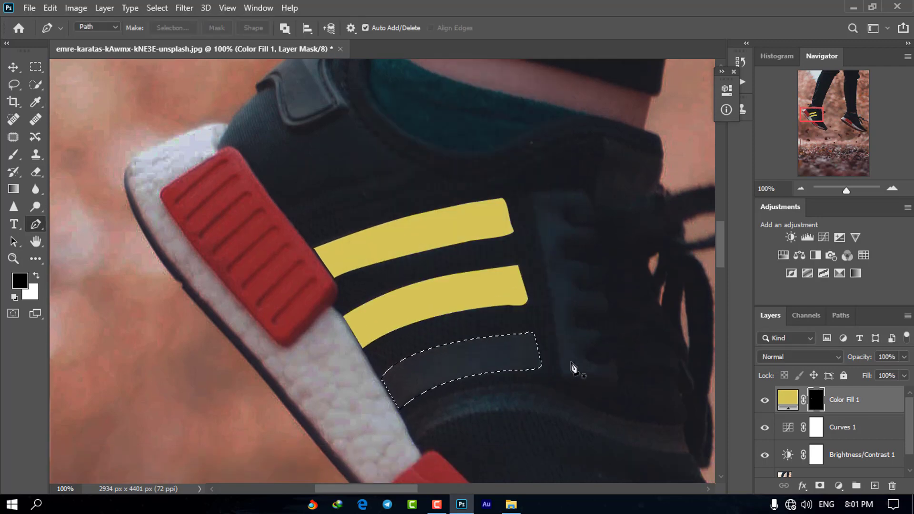
key("BackSpace")
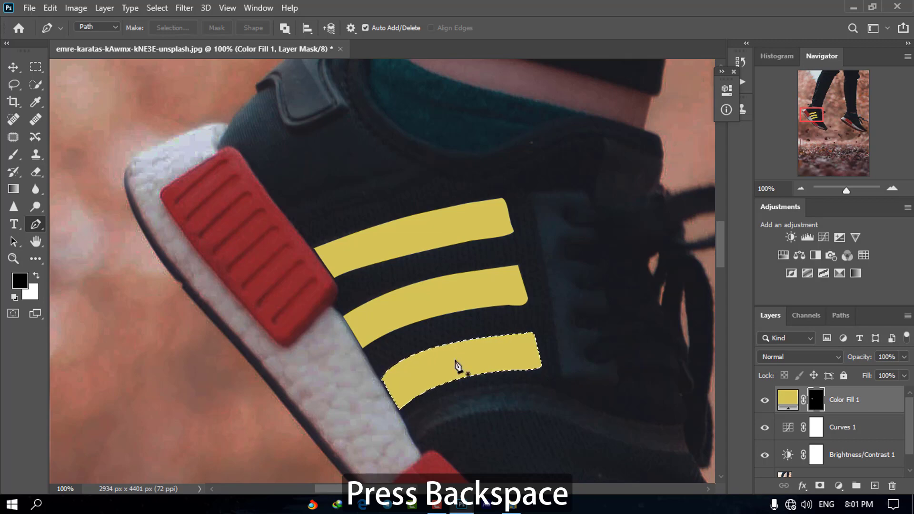
- Trace a closed Pen path around the uppermost side stripe of the right shoe
left_click_drag(478, 304, 71, 284)
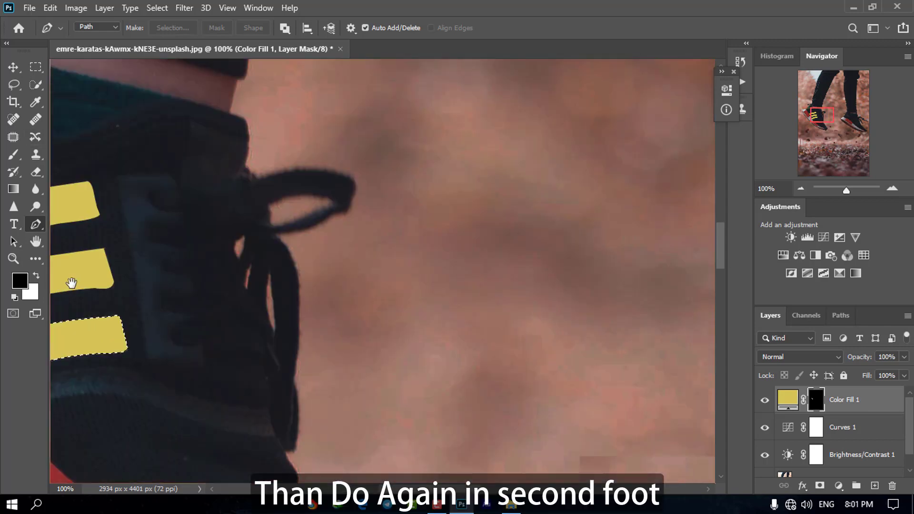
left_click_drag(446, 337, 106, 267)
left_click_drag(414, 343, 338, 378)
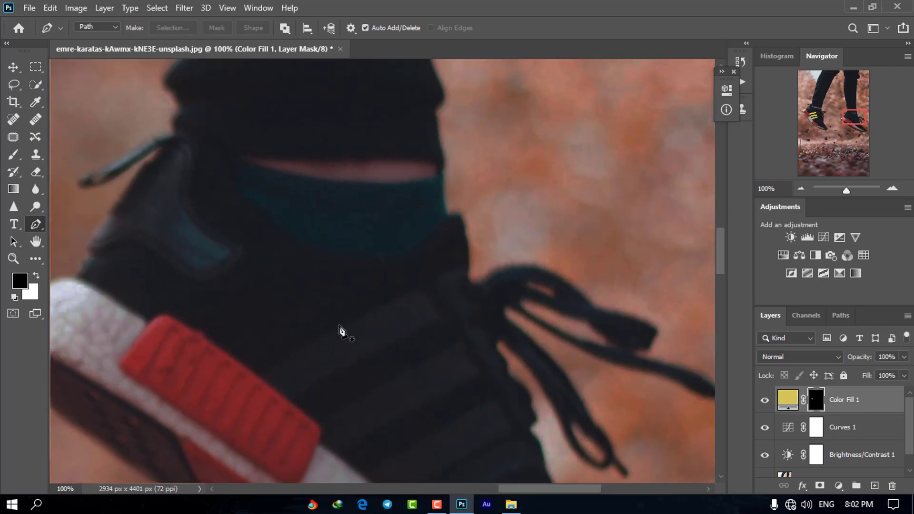
left_click(261, 376)
left_click(413, 294)
right_click(413, 294)
left_click(359, 322)
key("ctrl+z")
mouse_move(413, 292)
left_mouse_down()
mouse_move(461, 284)
mouse_move(426, 299)
left_mouse_up()
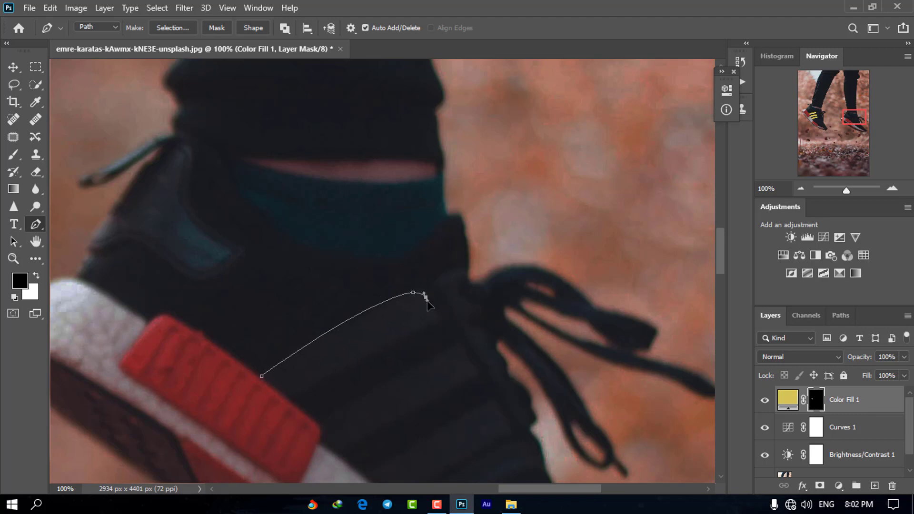
left_click(401, 339)
left_click_drag(293, 401, 277, 417)
- Turn the right shoe's uppermost stripe path into a new selection and clear it on the mask to color it yellow
right_click(340, 346)
left_click(373, 89)
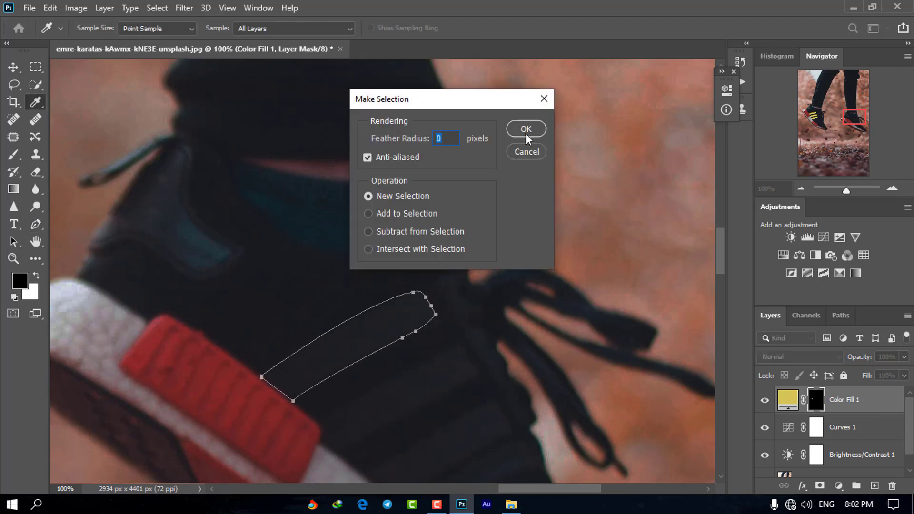
left_click(526, 132)
key("BackSpace")
- Trace a closed Pen path around the right shoe's middle side stripe
scroll(468, 379, "down", 2)
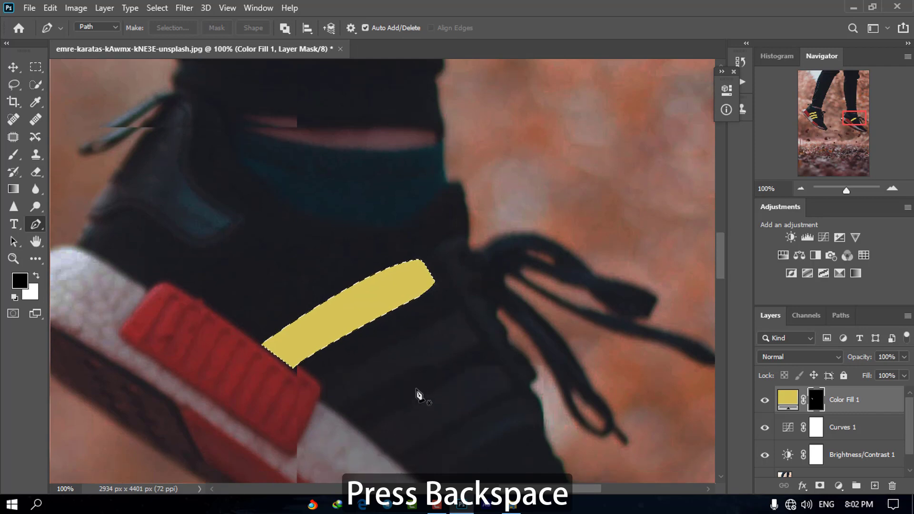
scroll(418, 393, "down", 2)
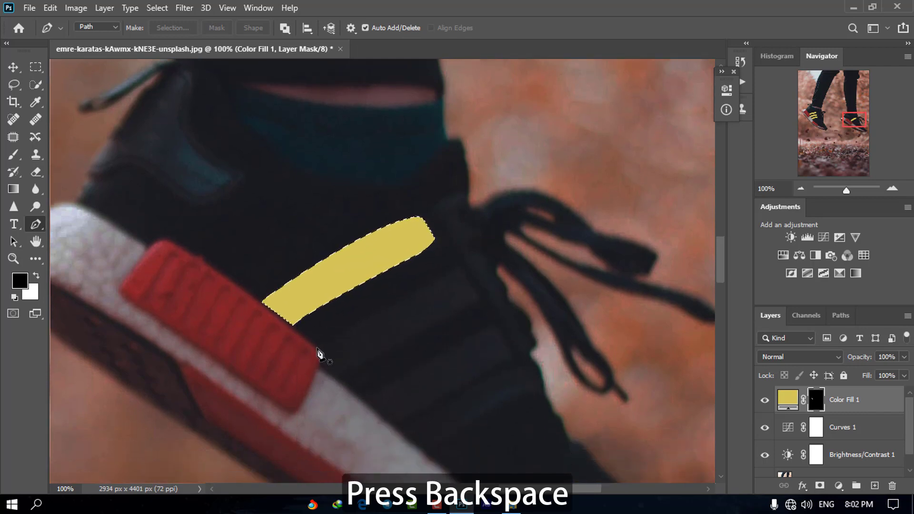
left_click(318, 348)
left_click(452, 271)
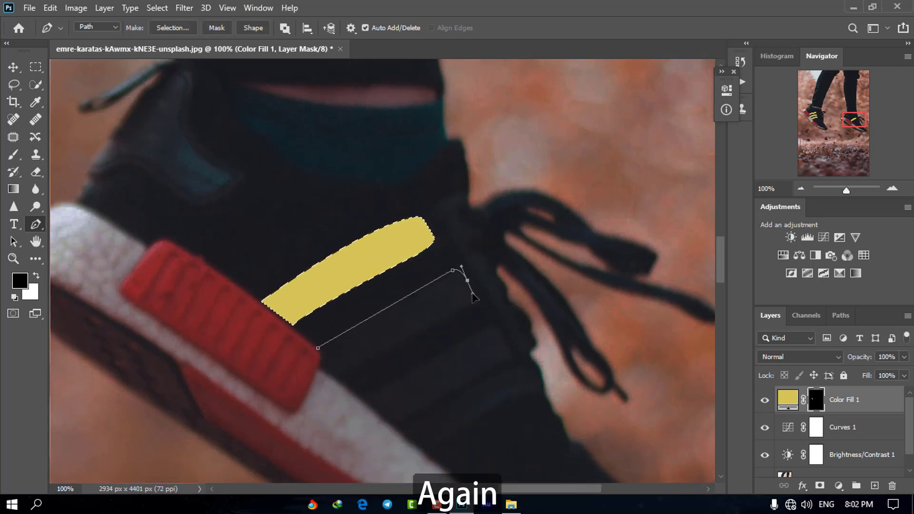
left_click(473, 294)
left_click_drag(466, 307, 454, 314)
key("ctrl+z")
left_click(454, 314)
left_click_drag(342, 381, 324, 394)
left_click(319, 349)
- Turn the right shoe's middle stripe path into a selection and clear it on the mask to color it yellow
right_click(385, 321)
left_click(430, 80)
left_click(528, 112)
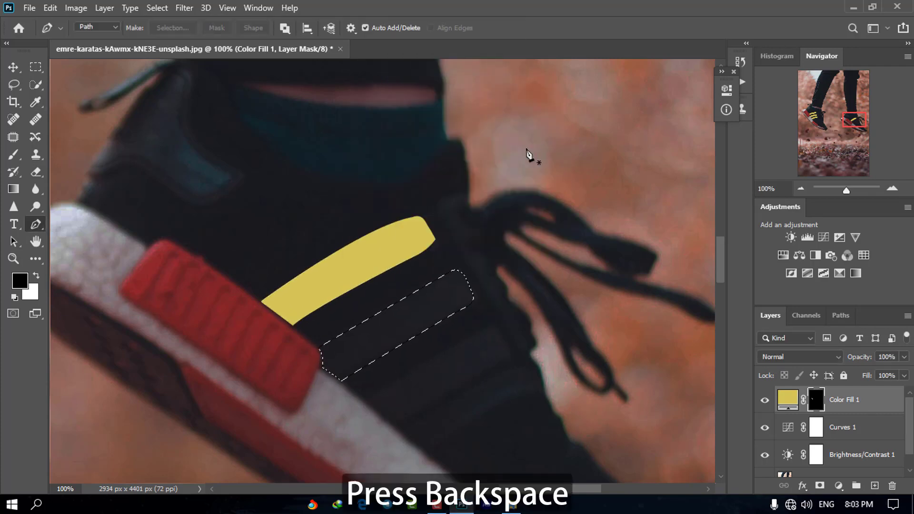
key("BackSpace")
- Trace a closed Pen path around the lowest side stripe of the right shoe
scroll(481, 289, "down", 3)
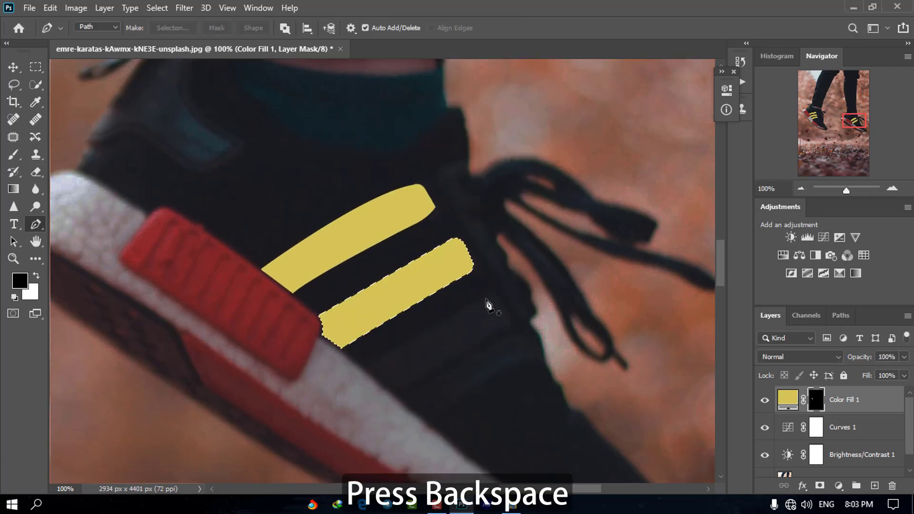
left_click(368, 368)
left_click(488, 297)
left_click_drag(501, 305, 505, 319)
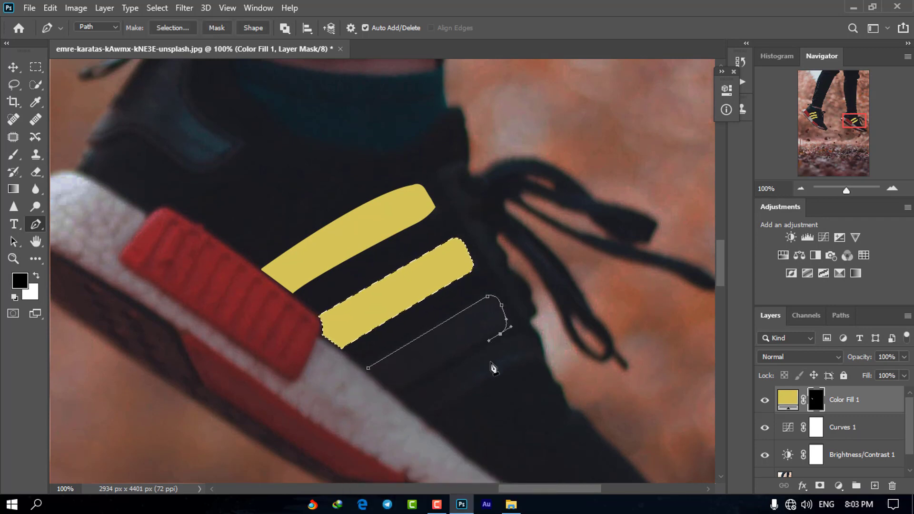
left_click(395, 394)
left_click(368, 368)
- Turn the right shoe's lowest stripe path into a new selection and clear it on the mask to color it yellow
right_click(433, 351)
left_click(478, 109)
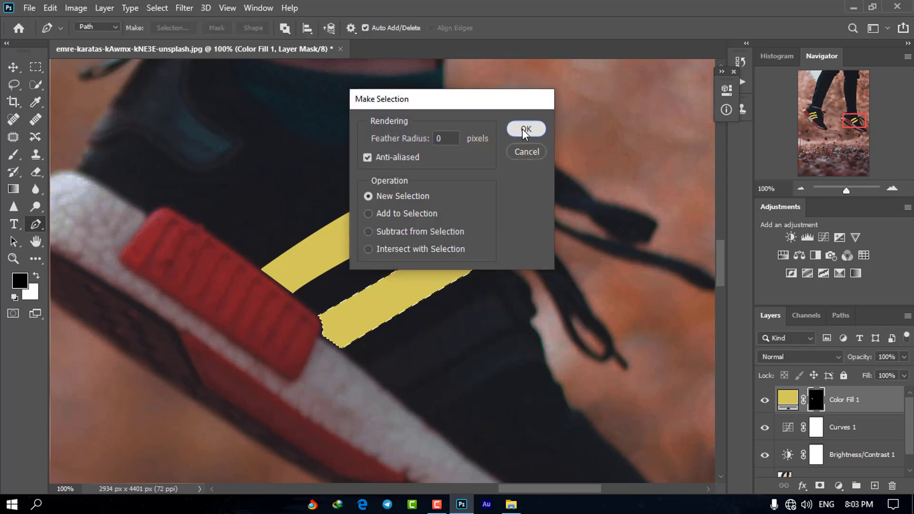
left_click(522, 127)
key("BackSpace")
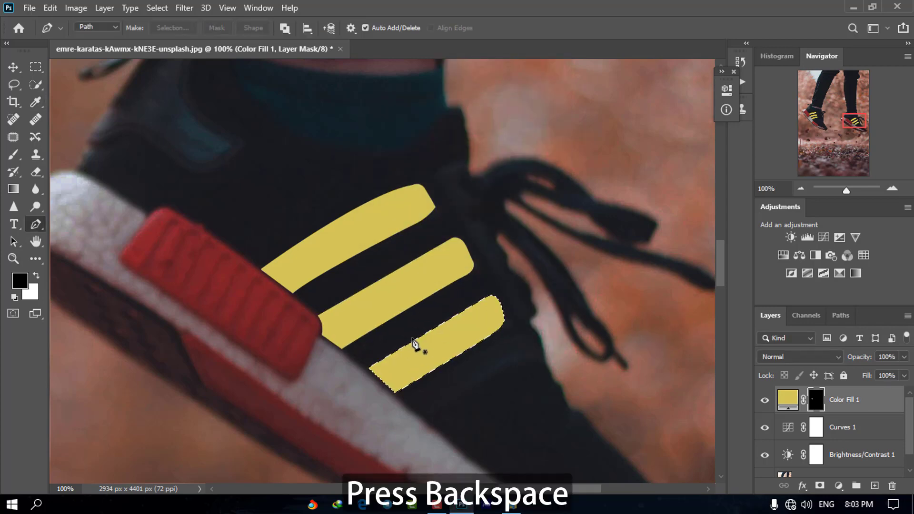
- Examine the yellow stripes on both sneakers up close and in the whole photo
key("ctrl+minus")
key("ctrl+minus")
key("ctrl+minus")
key("ctrl+minus")
key("ctrl+minus")
key("ctrl+minus")
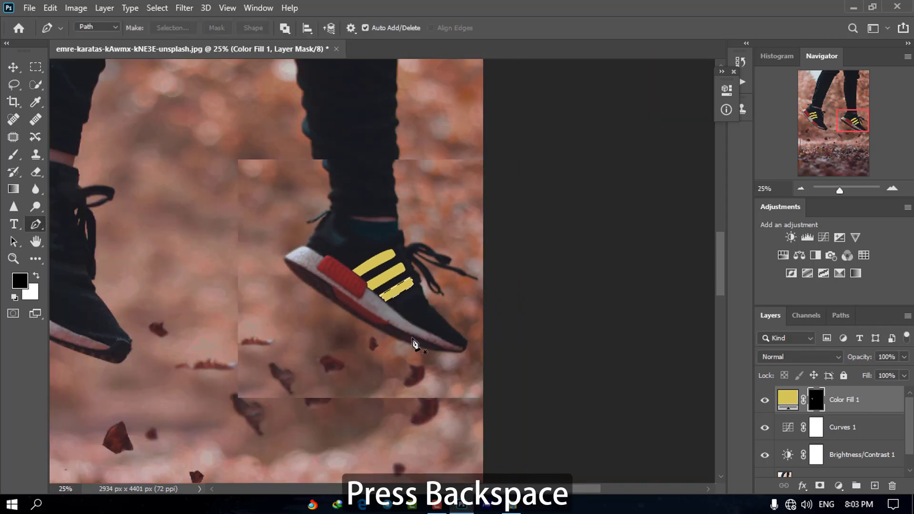
key("ctrl+plus")
key("ctrl+plus")
key("ctrl+plus")
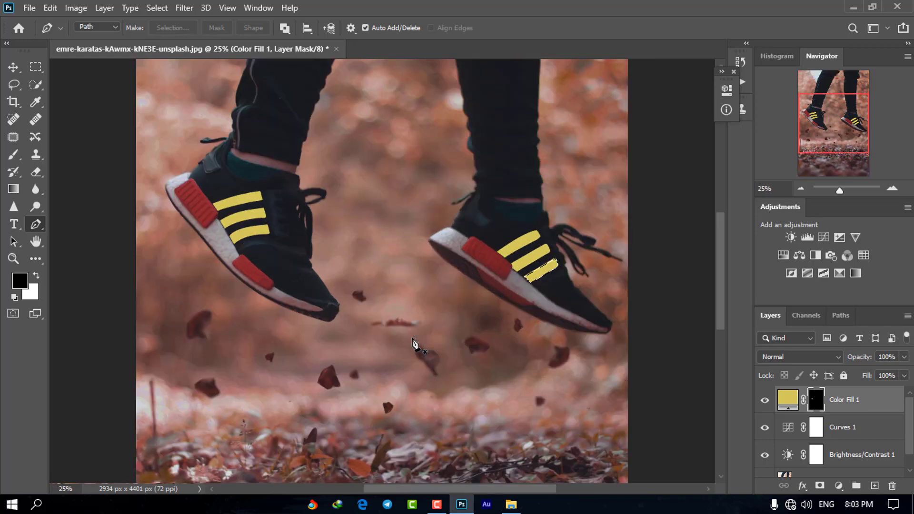
left_click_drag(326, 327, 118, 326)
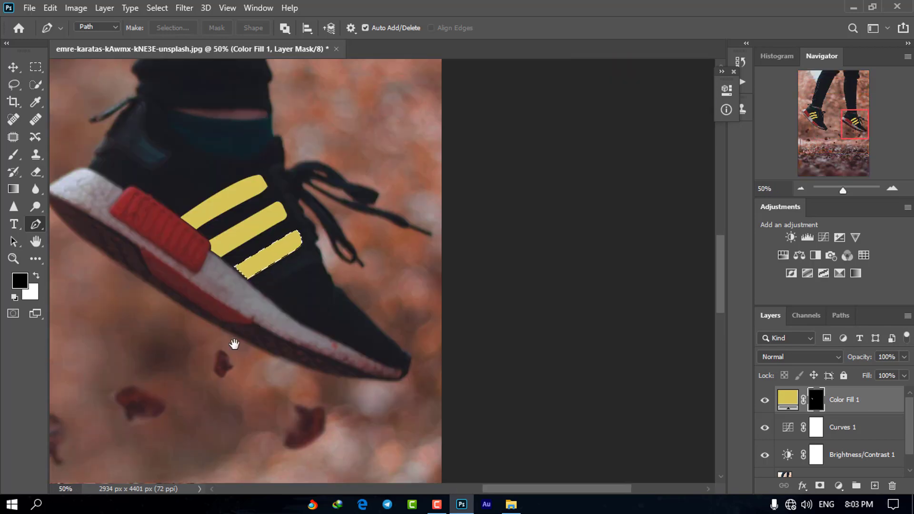
key("ctrl+minus")
key("ctrl+minus")
key("ctrl+minus")
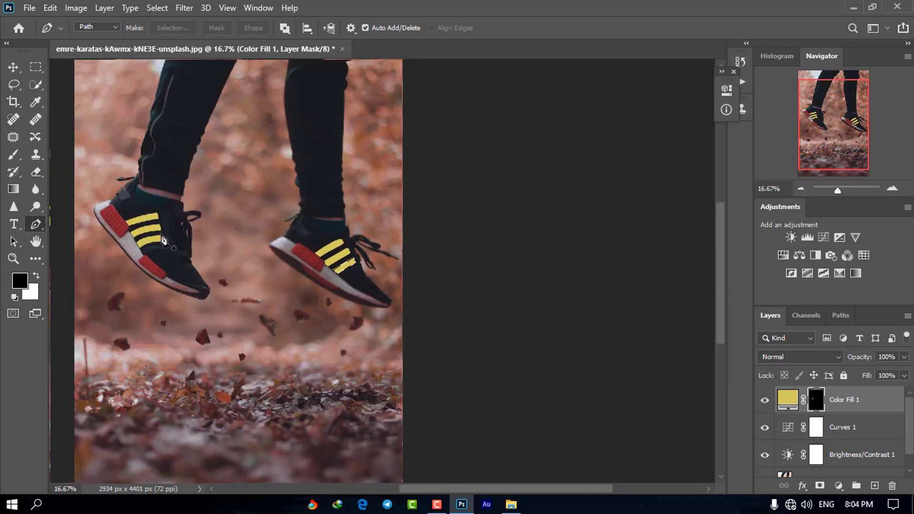
- Open the blending options of the yellow Color Fill 1 layer and enable an Outer Glow
left_click(14, 68)
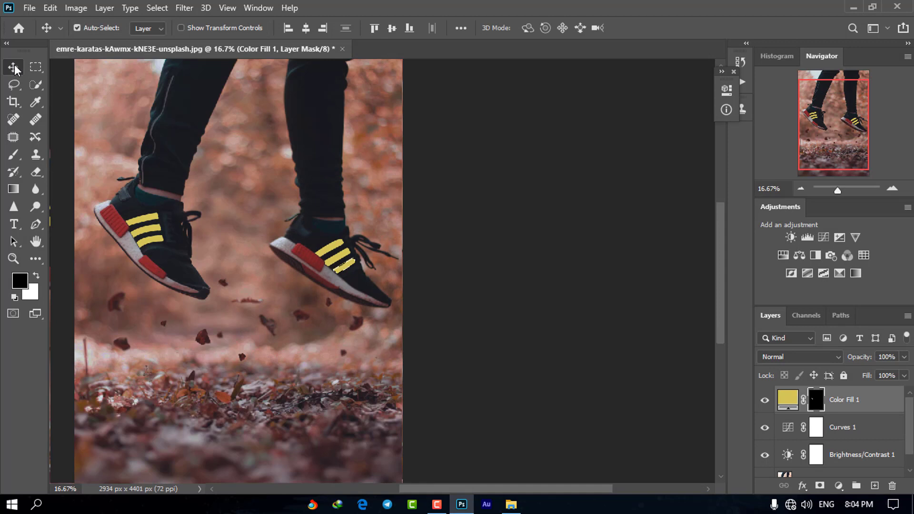
left_click_drag(428, 379, 476, 395)
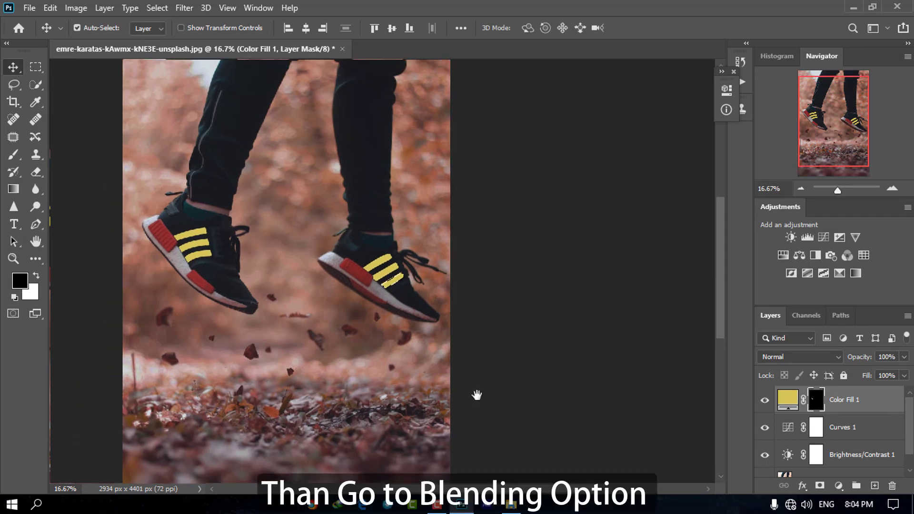
right_click(786, 403)
left_click(813, 138)
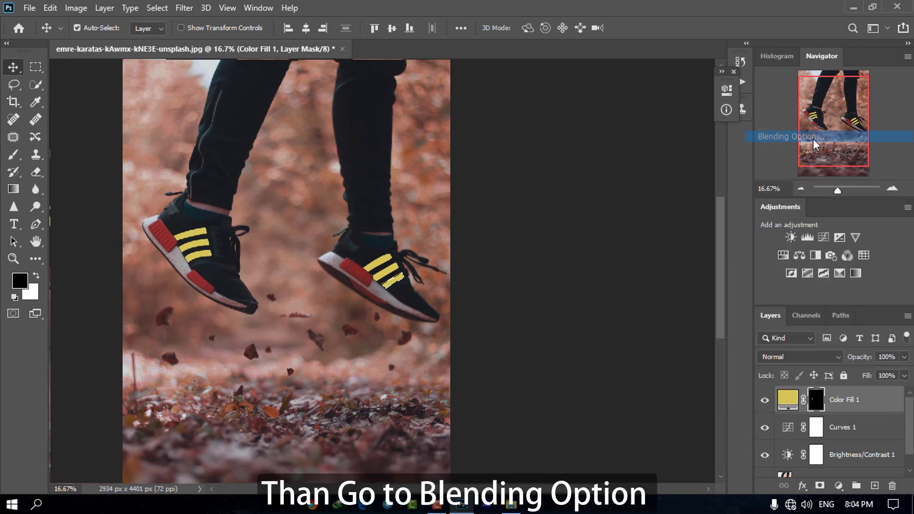
key("h")
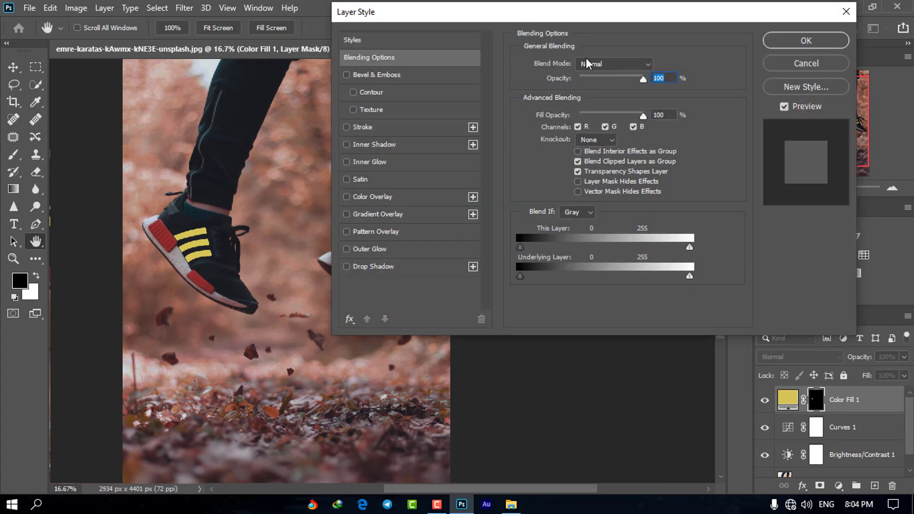
left_click_drag(507, 10, 602, 13)
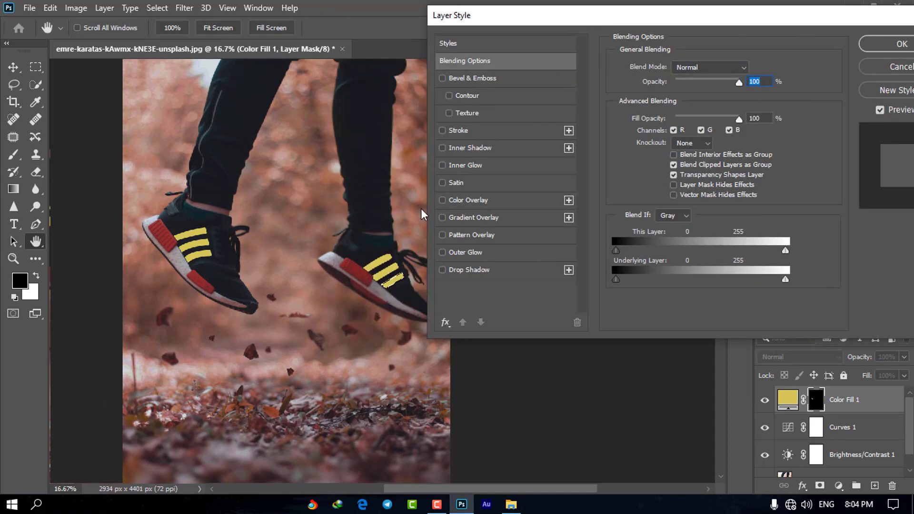
left_click(442, 251)
left_click(467, 252)
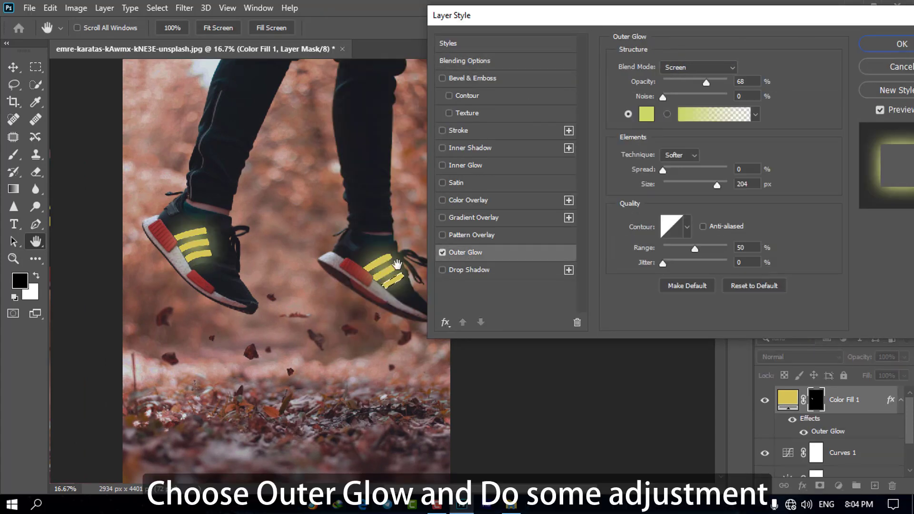
- Set the Outer Glow's opacity to 50% and its size to 193 px, and apply the layer style
left_click_drag(707, 81, 696, 82)
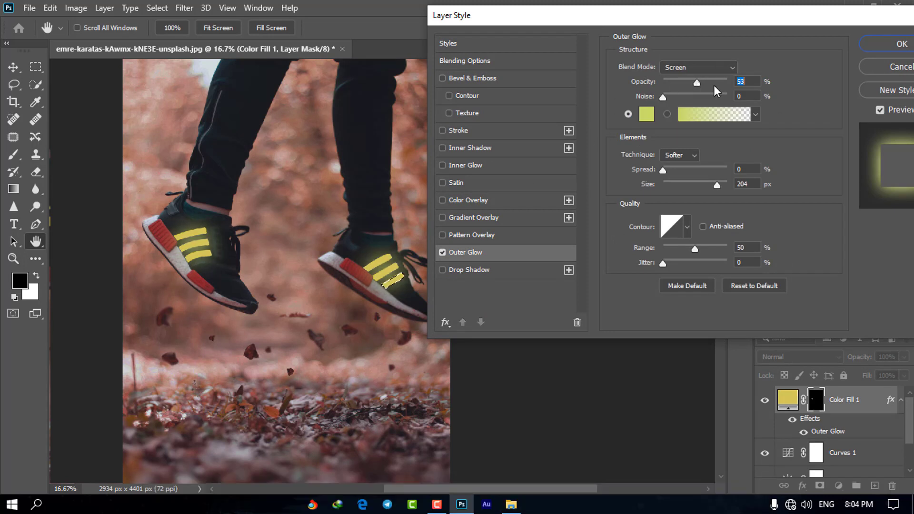
type("50")
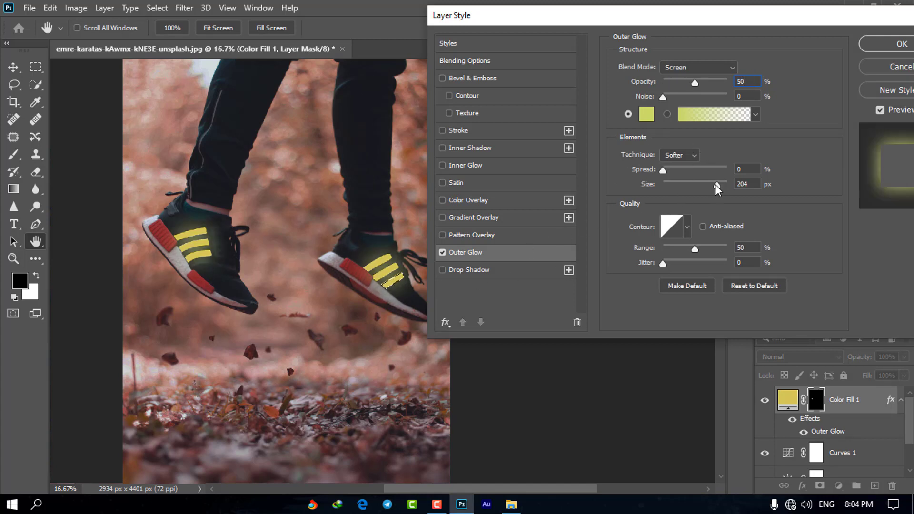
left_click_drag(715, 184, 713, 184)
left_click_drag(733, 24, 655, 29)
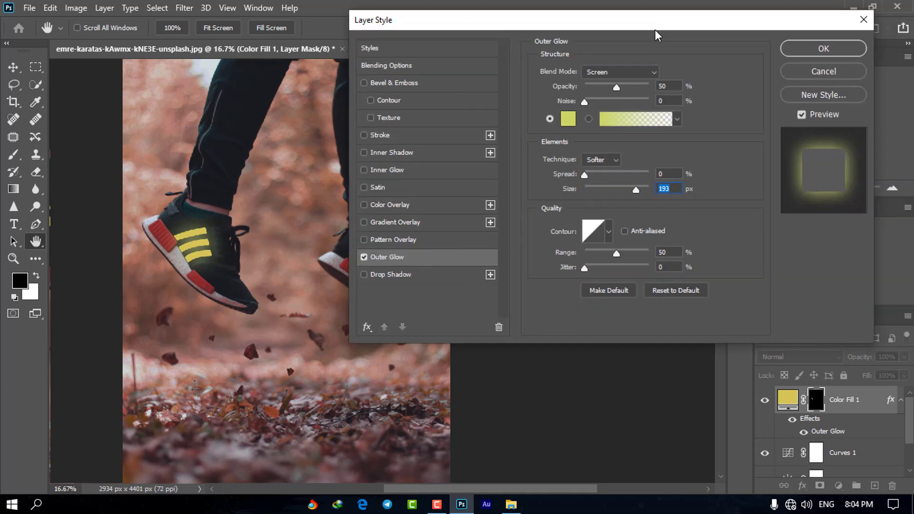
left_click(822, 49)
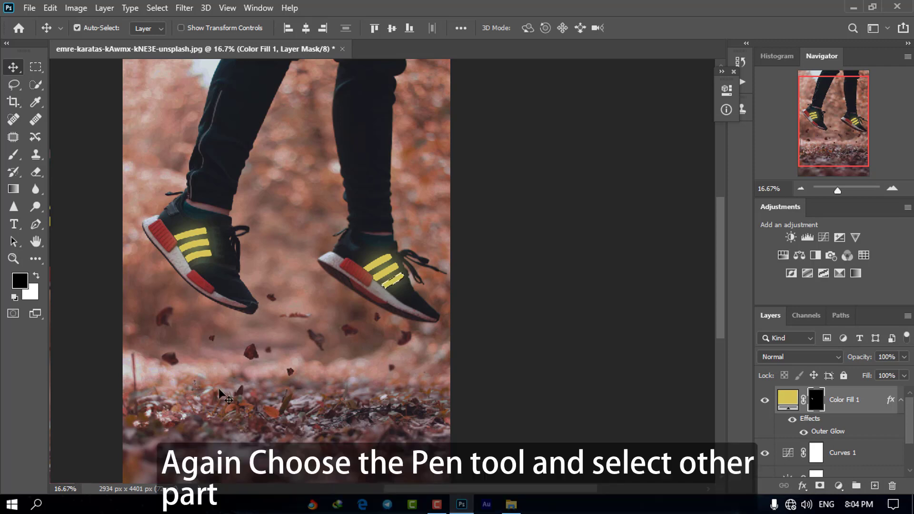
- Start a Pen path along the upper edge of the lowest groove in the left shoe's red heel block, curving around both ends
key("p")
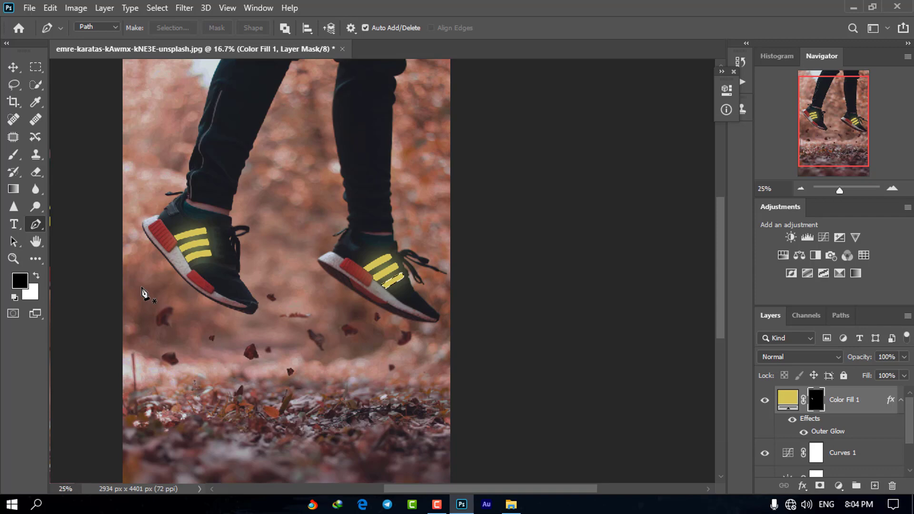
key("ctrl+plus")
key("ctrl+plus")
left_click_drag(227, 292, 706, 328)
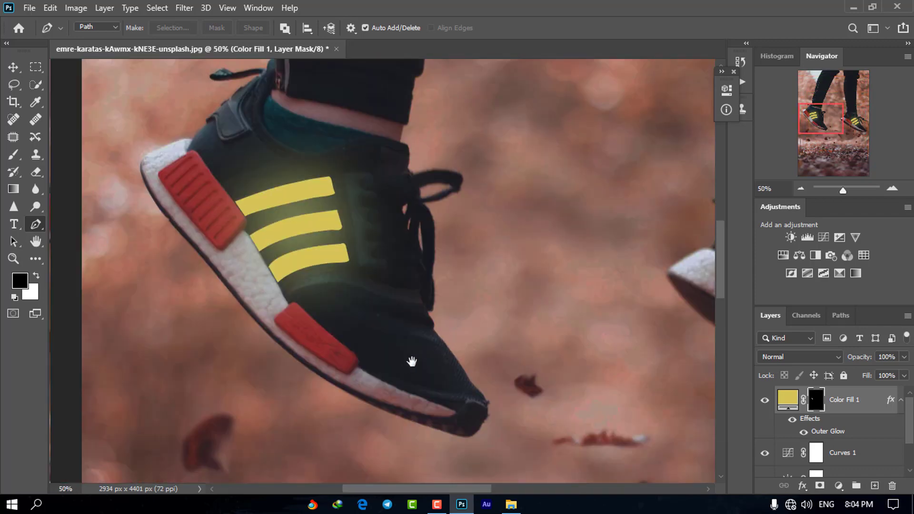
left_click_drag(412, 362, 587, 477)
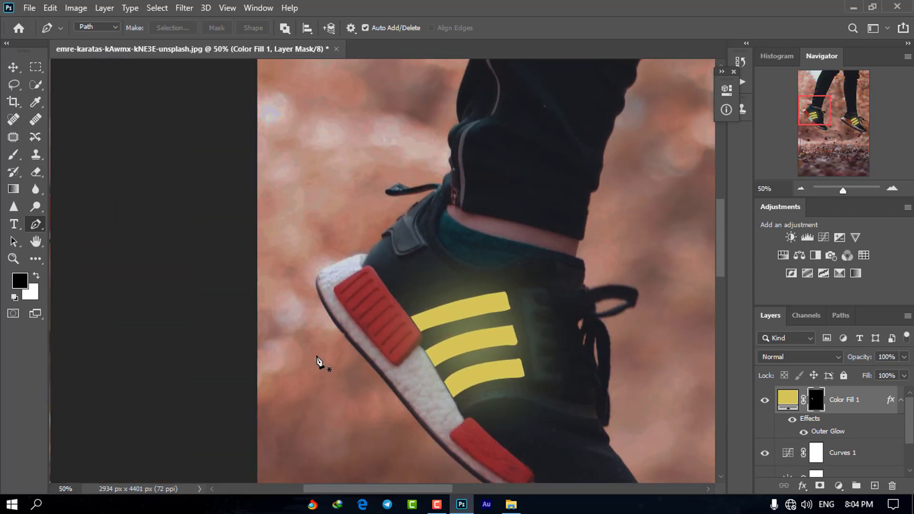
scroll(318, 362, "up", 3)
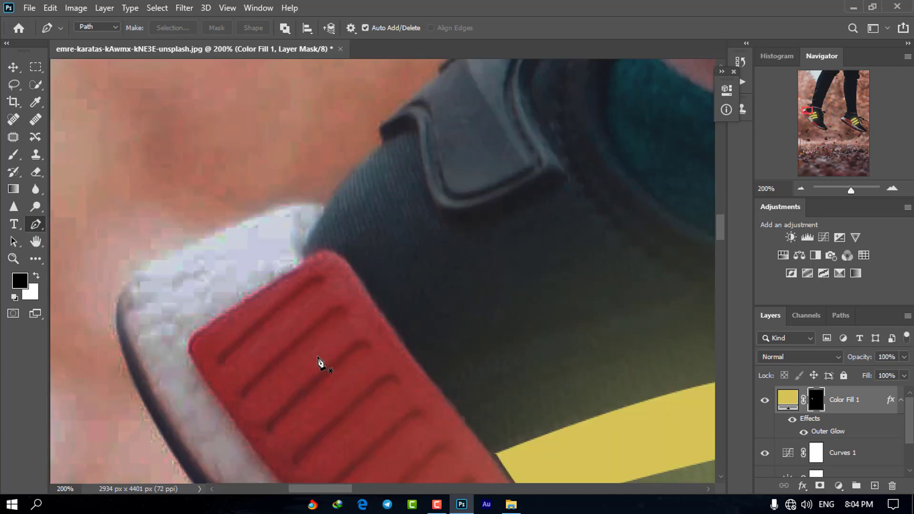
scroll(326, 363, "down", 5)
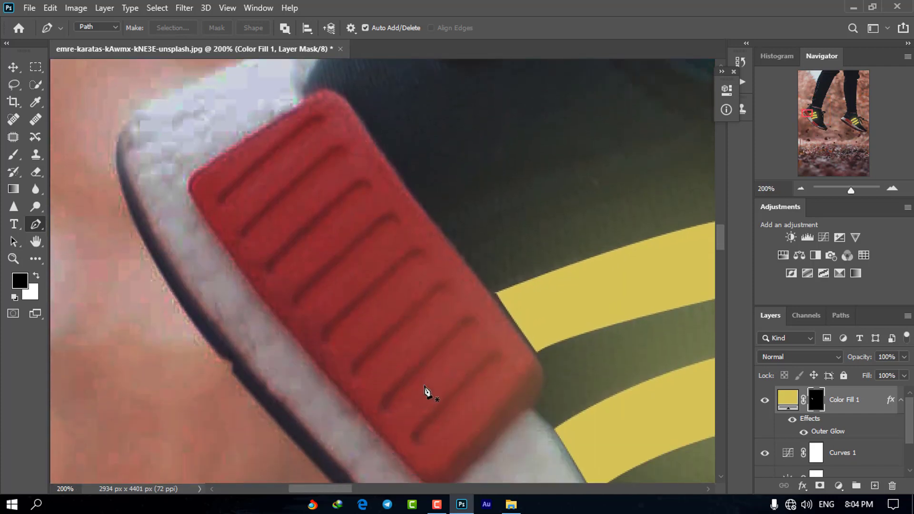
scroll(424, 387, "down", 3)
left_click(430, 358)
left_click_drag(419, 339, 447, 309)
left_click(447, 309)
left_click(487, 270)
left_click_drag(497, 280, 477, 304)
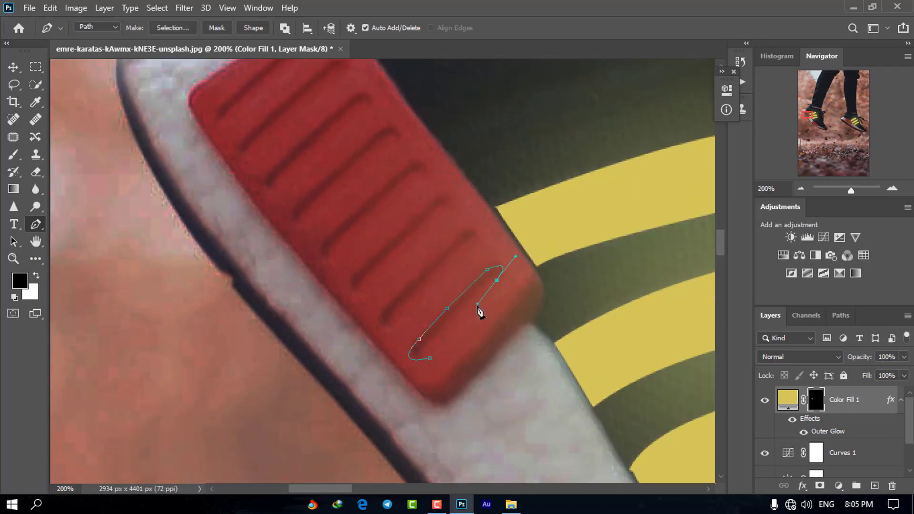
- Complete the groove's Pen path along its lower edge as a closed, thin outline
left_click(496, 280, "alt")
left_click(494, 276)
left_click(415, 351)
key("ctrl+z")
left_click(481, 286)
left_click(469, 298)
- Turn the groove path into a selection and add a Solid Color fill layer masked by it
right_click(438, 320)
left_click(468, 362)
left_click(530, 133)
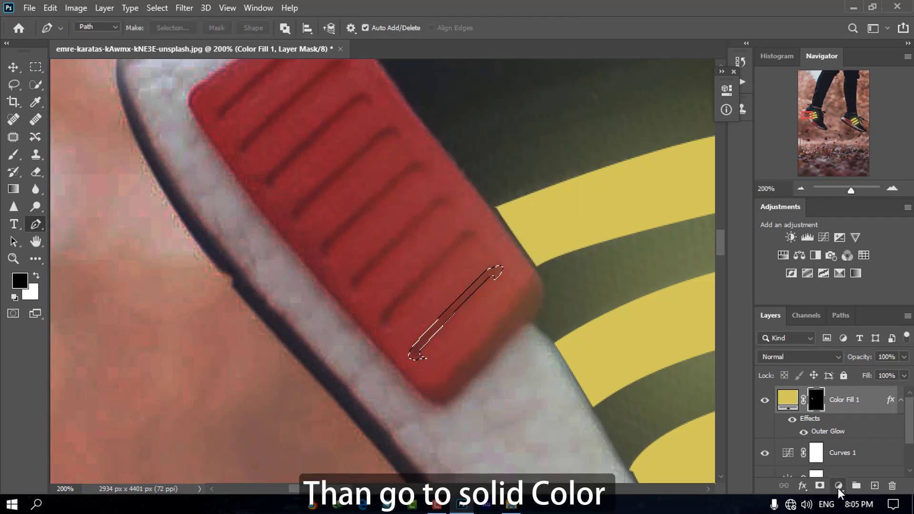
left_click(838, 487)
left_click(828, 248)
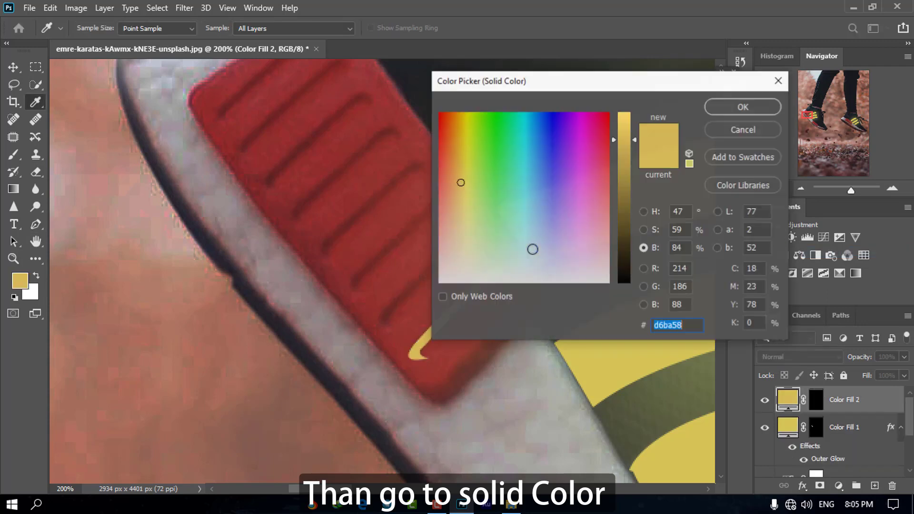
- Try orange and blue for the groove's fill color, and settle on a light mint green
left_click_drag(534, 87, 724, 83)
left_click(717, 169)
left_click(636, 175)
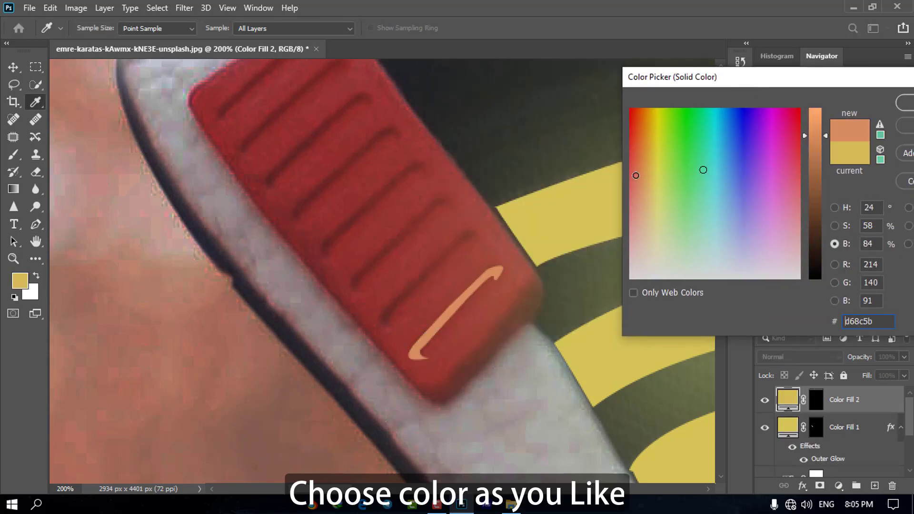
left_click(679, 147)
left_click(719, 178)
left_click_drag(769, 78, 684, 77)
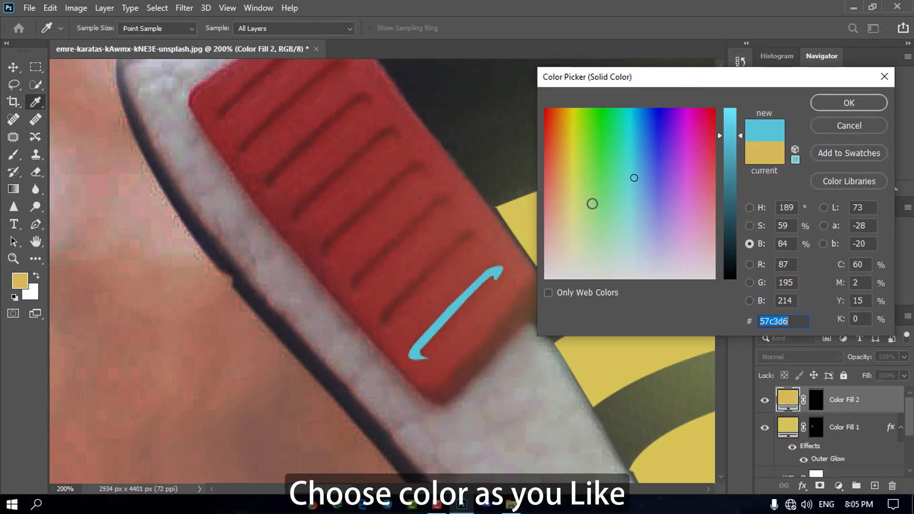
left_click(611, 201)
left_click(828, 105)
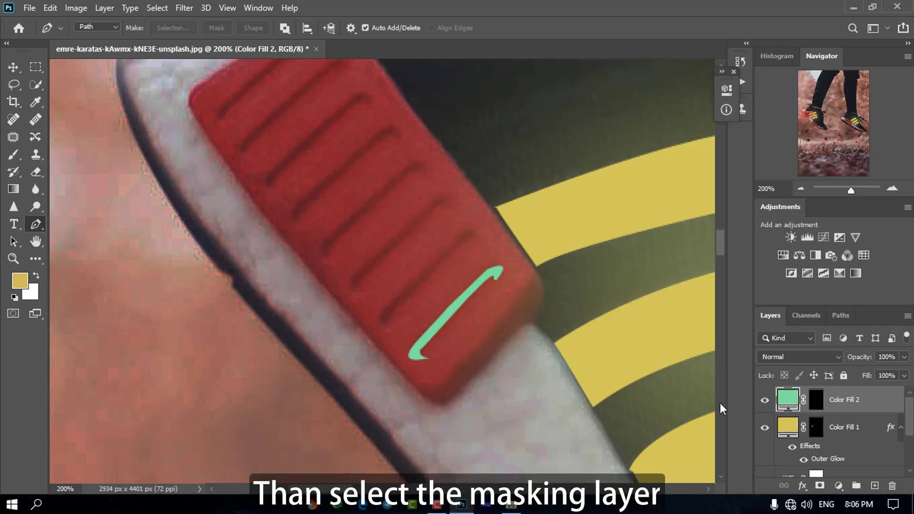
- Load the Color Fill 2 mask as a selection and copy the green mark onto the next three grooves above
left_click(815, 400)
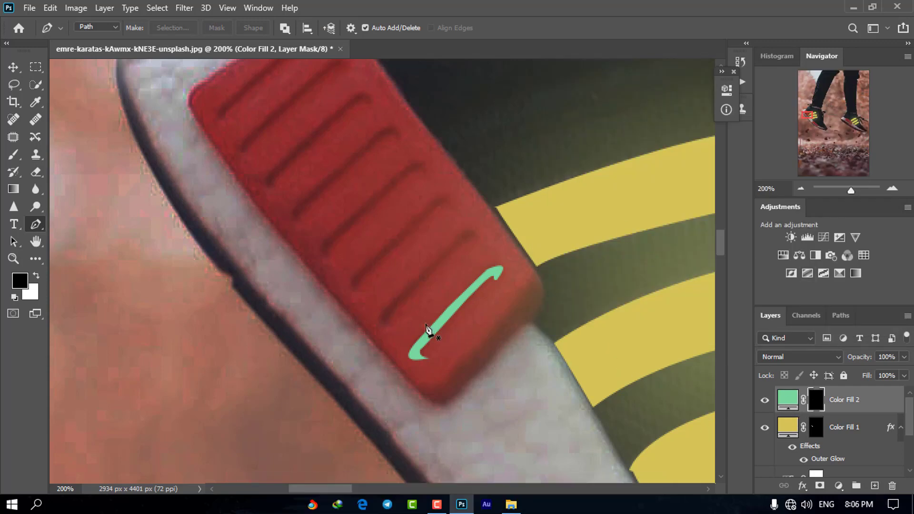
left_click(815, 405, "ctrl")
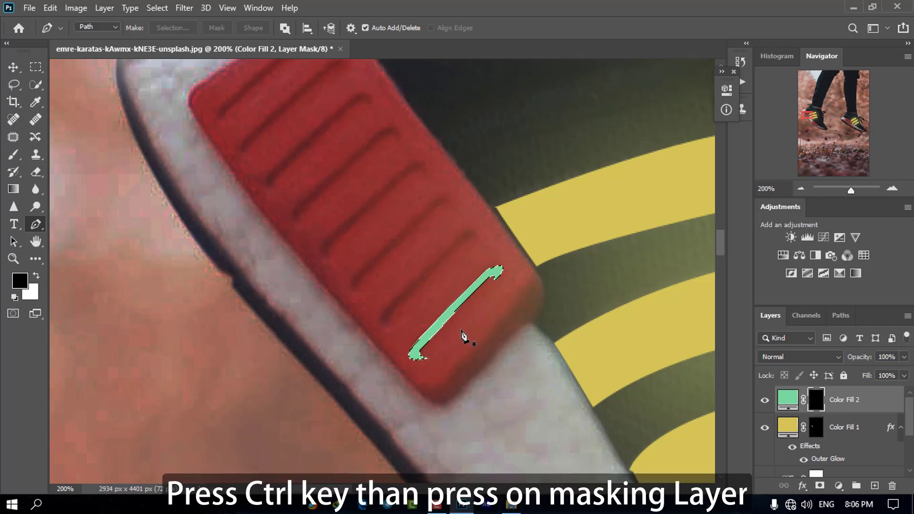
left_click(13, 67)
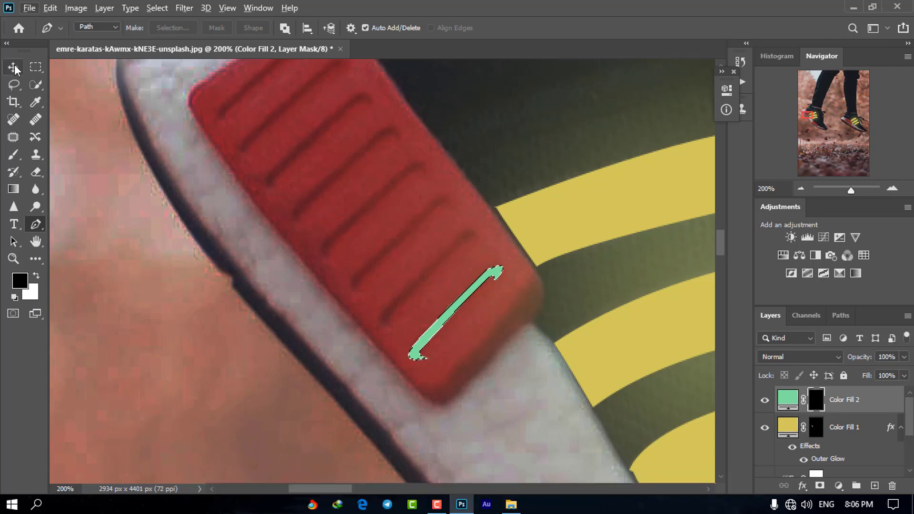
left_click_drag(456, 311, 378, 253)
- Place another copy of the green mark on the fifth groove from below and adjust its shape with Free Transform
key("ctrl+t")
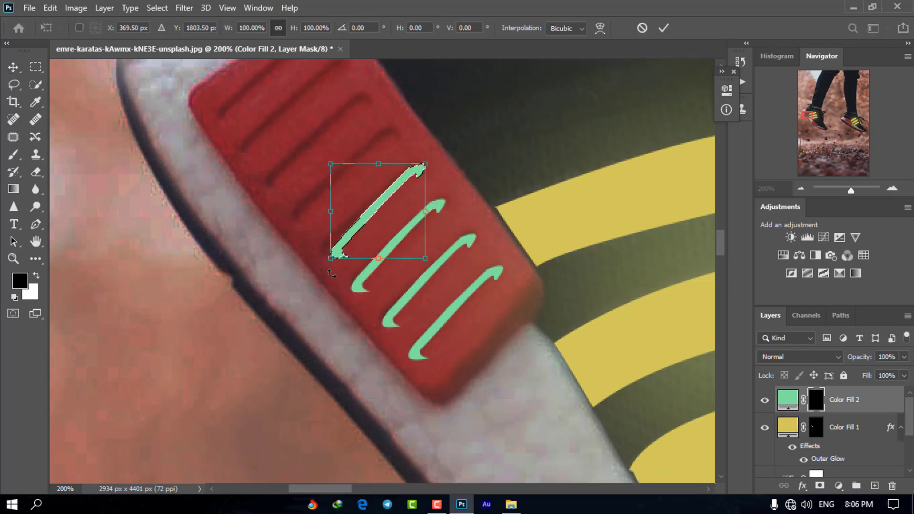
mouse_move(359, 234)
left_mouse_down()
mouse_move(373, 203)
mouse_move(355, 224)
mouse_move(312, 195)
left_mouse_up()
left_click(664, 28)
key("ctrl+t")
left_click_drag(397, 131, 397, 127)
left_click(663, 28)
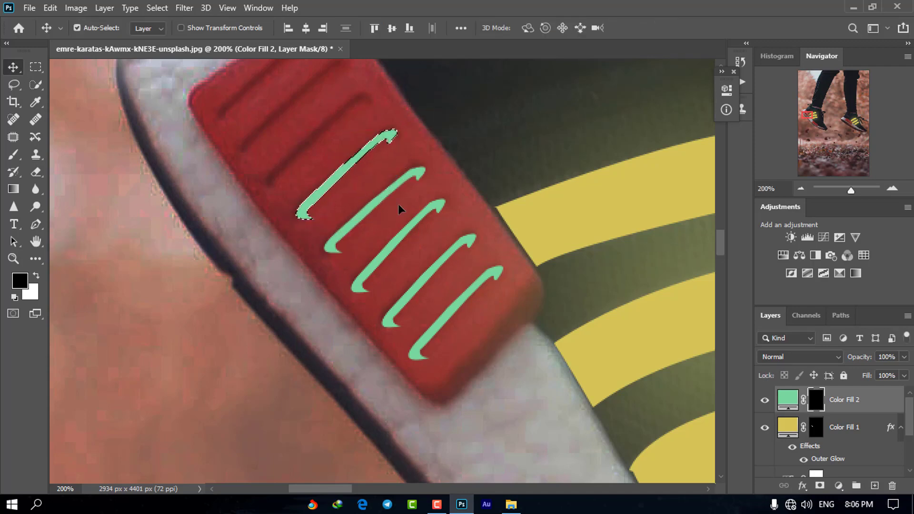
- Refine the fifth mark's fit with Free Transform and copy it onto the next two grooves above
key("ctrl+t")
left_click_drag(295, 221, 292, 222)
left_click(663, 28)
left_click_drag(331, 180, 305, 146)
left_click_drag(307, 148, 285, 113)
key("ctrl+minus")
left_click_drag(280, 186, 316, 261)
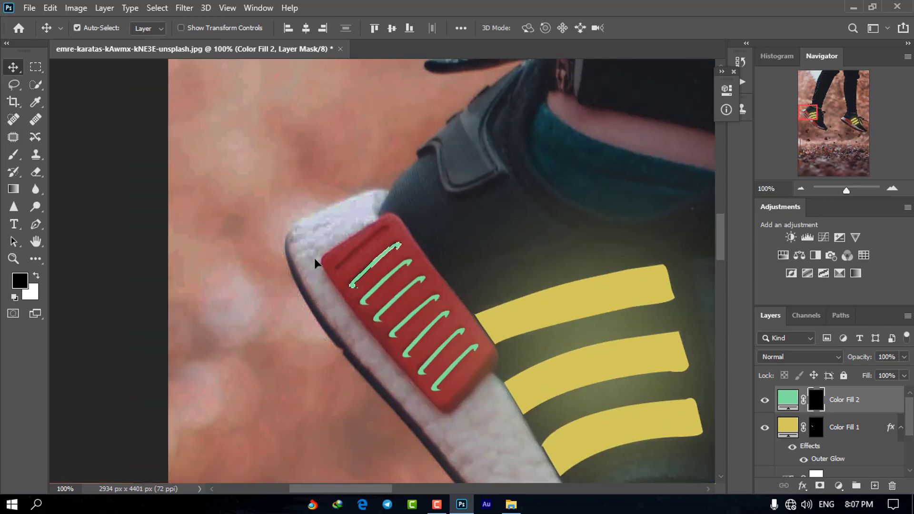
- Fit the green mark onto the uppermost groove of the first sneaker's heel patch with Free Transform
key("ctrl+plus")
key("ctrl+plus")
key("ctrl+t")
left_click_drag(454, 176, 459, 182)
left_click_drag(375, 243, 375, 239)
left_click_drag(459, 181, 455, 177)
left_click_drag(353, 249, 294, 218)
key("Return")
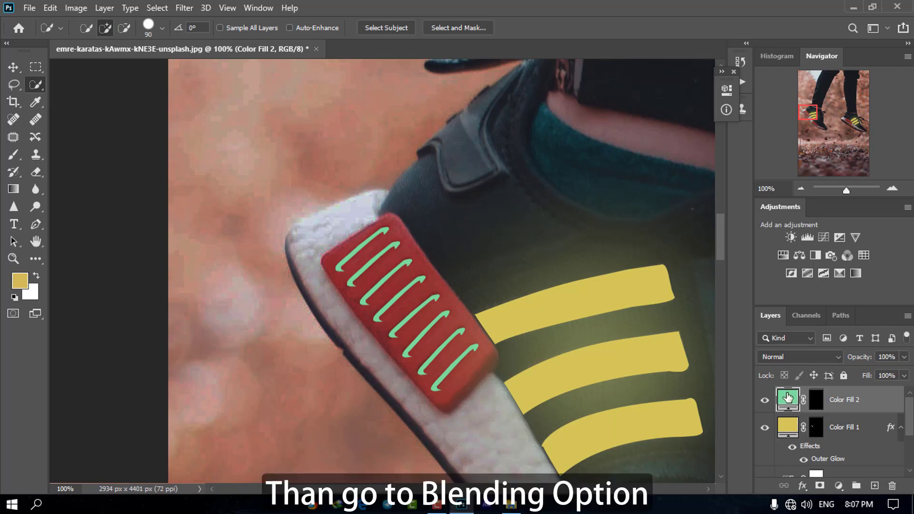
- Add an Outer Glow to the Color Fill 2 layer, with its color sampled from the mint green marks (76d69d)
right_click(787, 398)
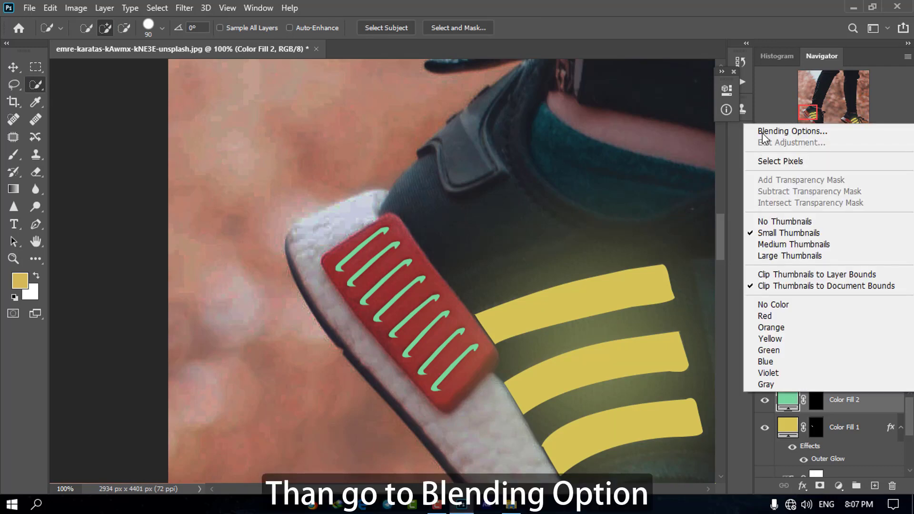
left_click(785, 127)
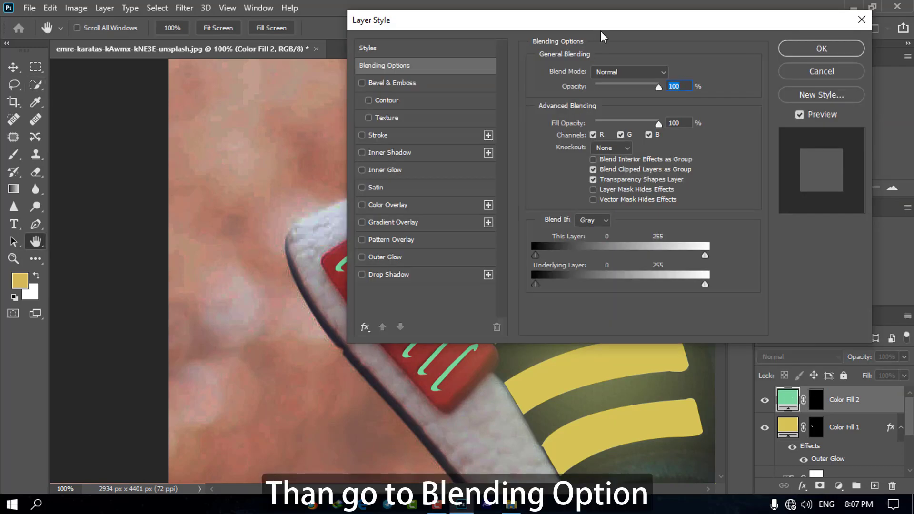
left_click_drag(600, 31, 886, 40)
left_click(692, 267)
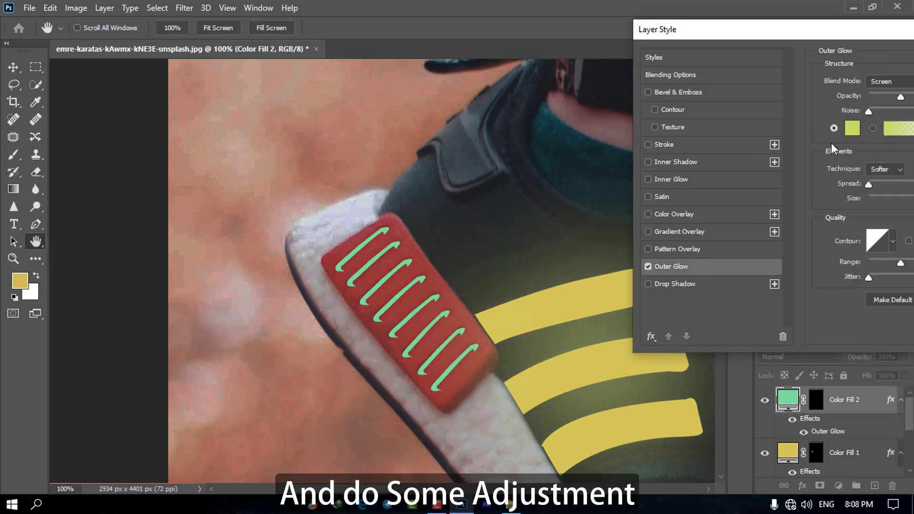
left_click(852, 128)
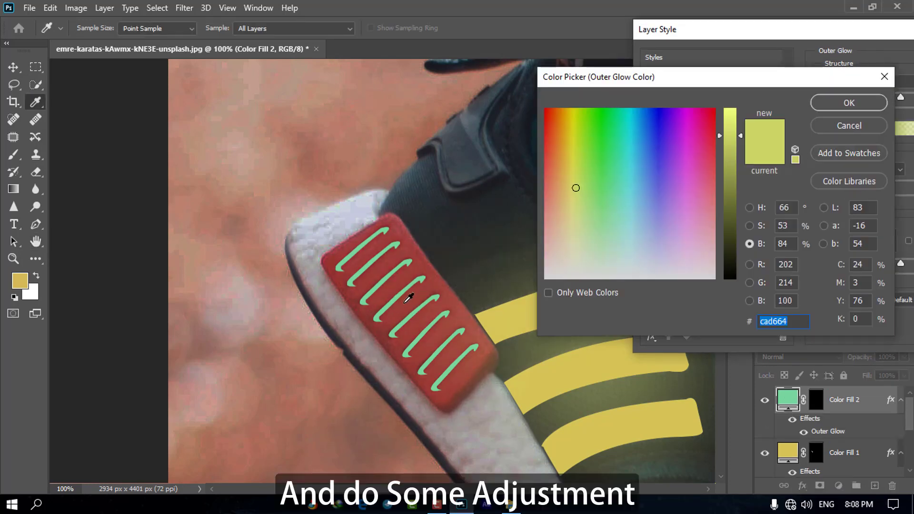
left_click(404, 291)
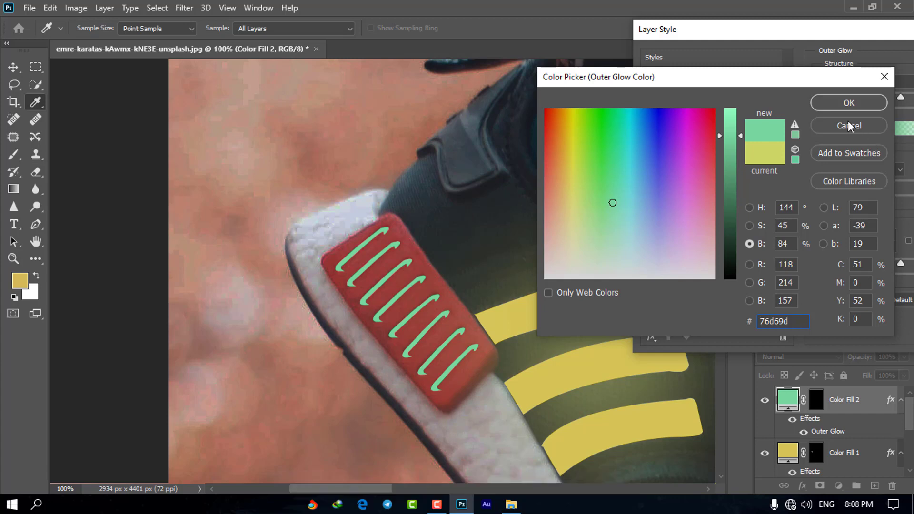
left_click(850, 103)
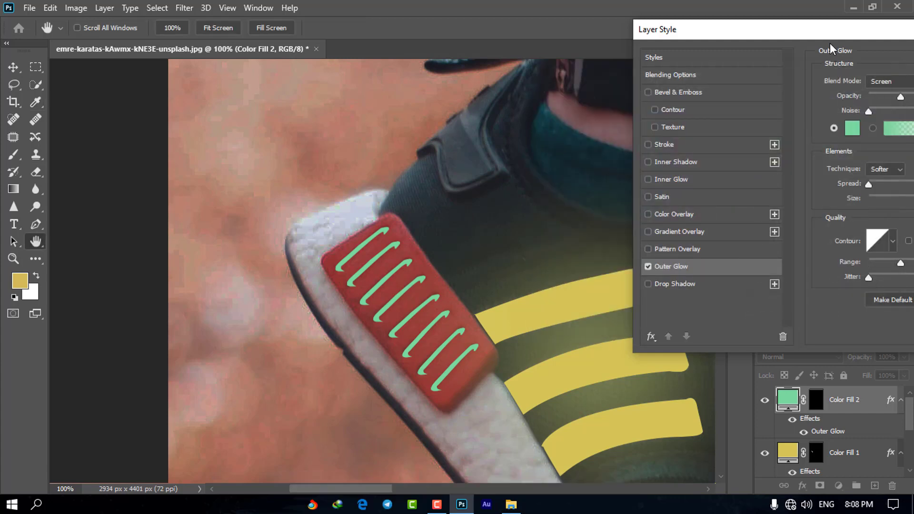
- Set the green marks' Outer Glow to 100% opacity and a size of 73 px
left_click_drag(834, 35, 748, 29)
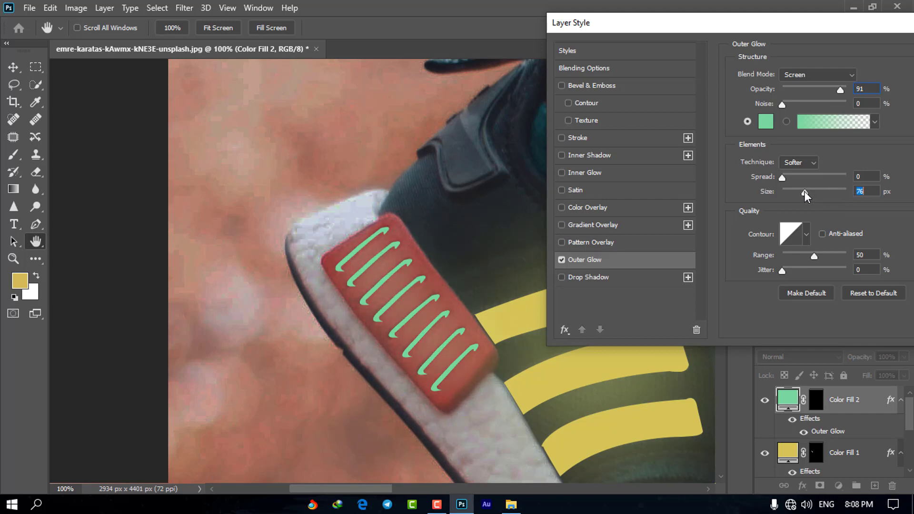
left_click_drag(813, 194, 816, 193)
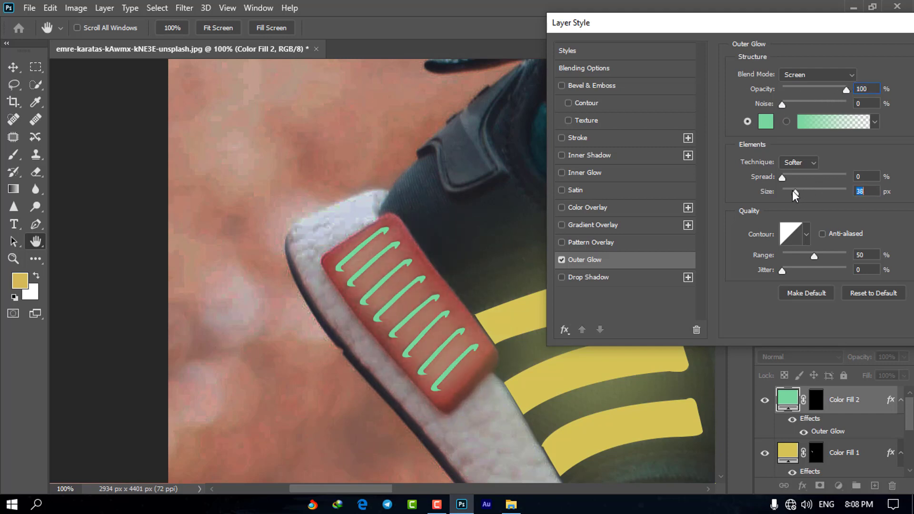
left_click_drag(809, 195, 794, 196)
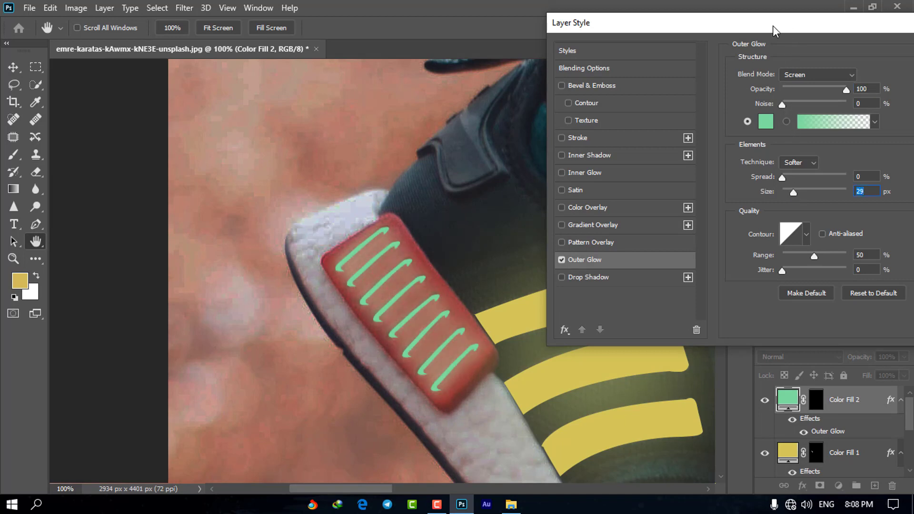
left_click_drag(773, 31, 733, 36)
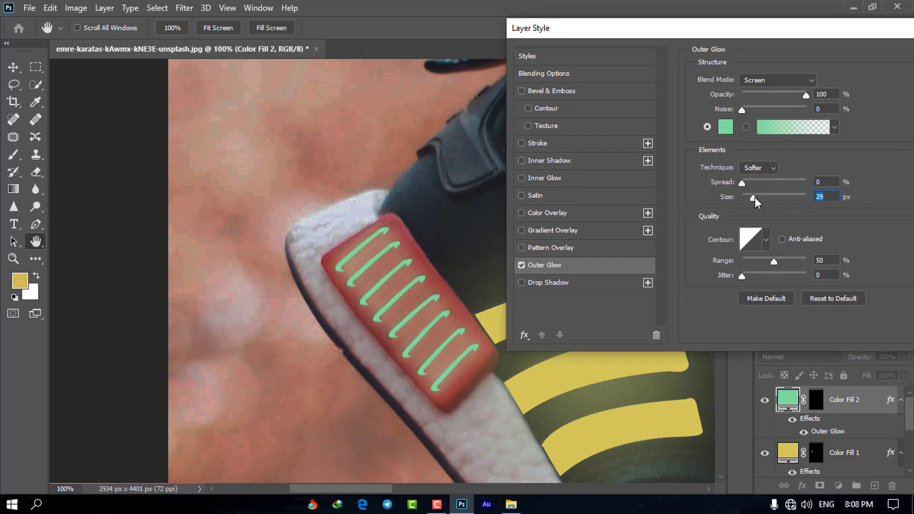
left_click_drag(755, 200, 761, 201)
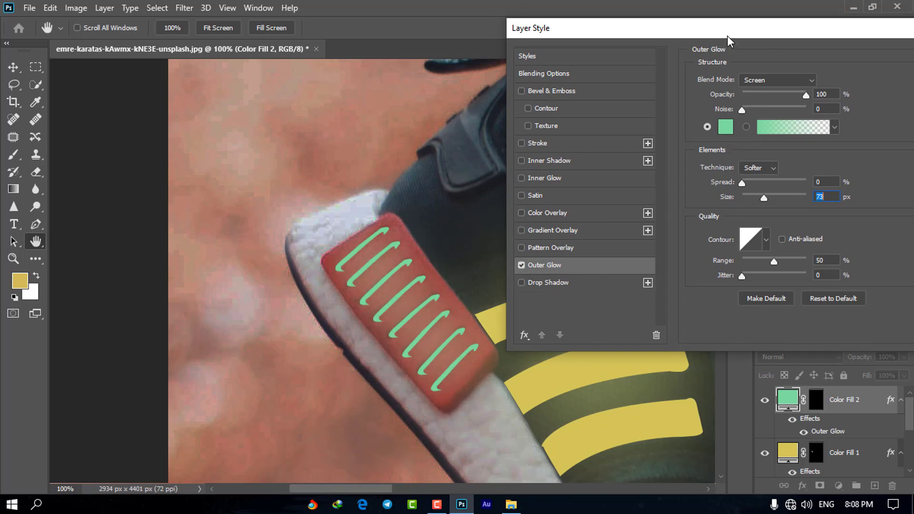
left_click_drag(727, 35, 654, 44)
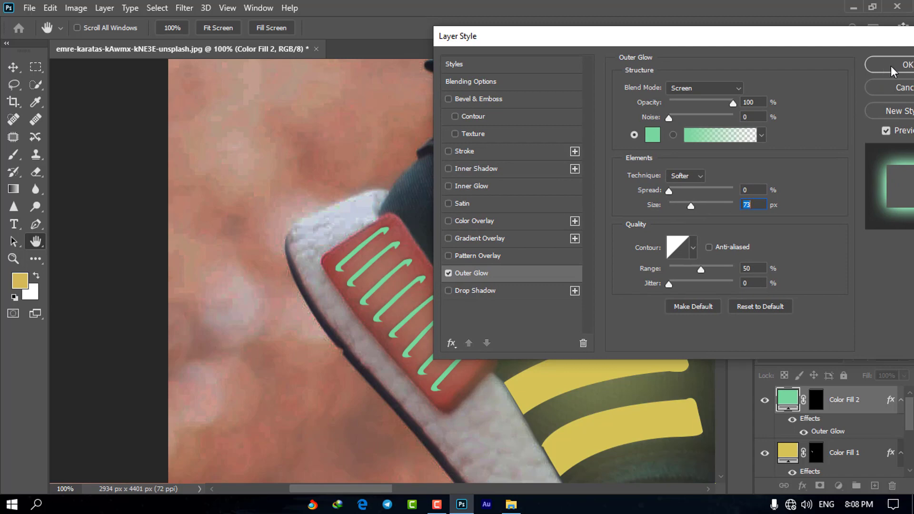
left_click(892, 71)
- Outline the uppermost groove on the second sneaker's red heel patch with a closed Pen tool path
key("w")
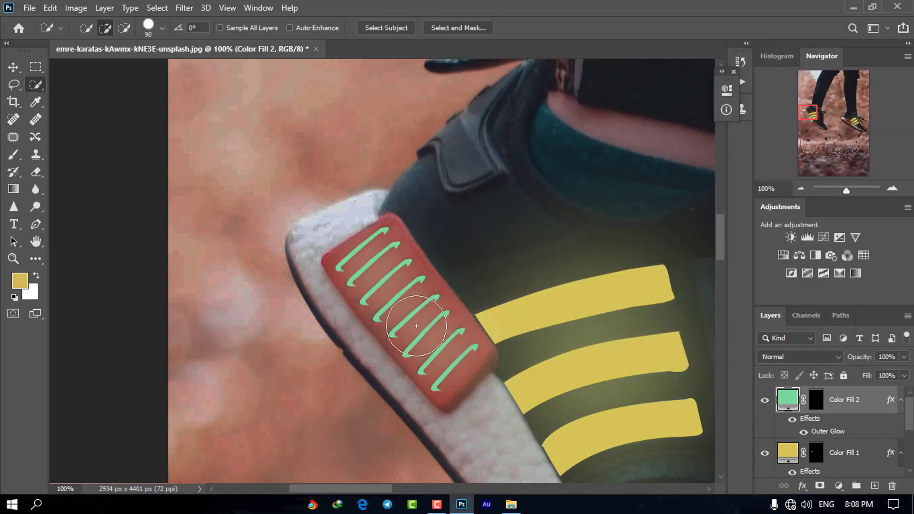
scroll(417, 326, "down", 5)
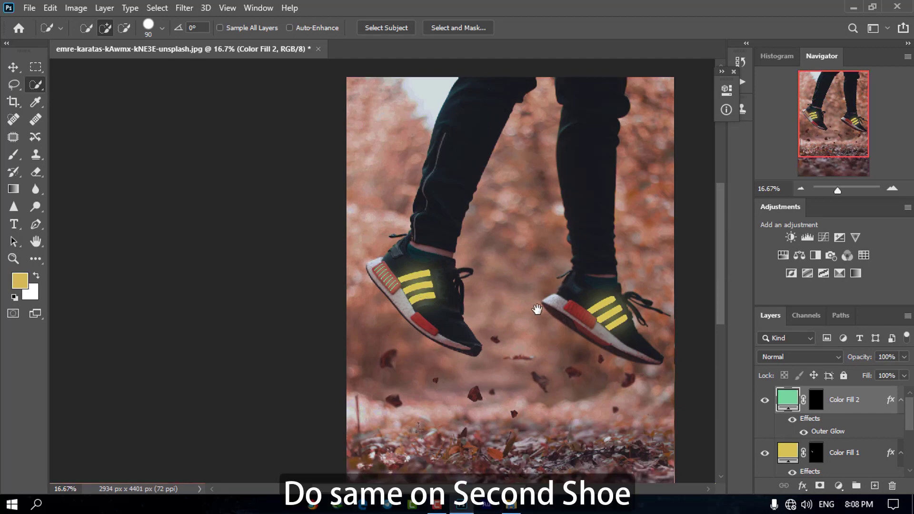
left_click_drag(562, 319, 447, 339)
scroll(490, 341, "up", 5)
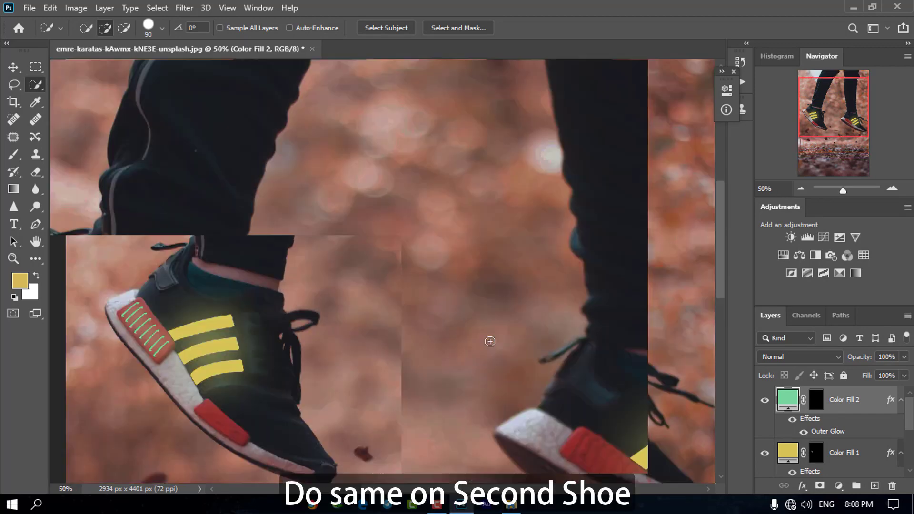
key("p")
left_click(176, 230)
left_click_drag(226, 163, 231, 170)
left_click(226, 162, "alt")
left_click_drag(210, 156, 196, 174)
left_click(197, 175)
left_click(164, 222)
left_click_drag(208, 222, 210, 195)
left_click_drag(163, 216, 174, 222)
left_click(178, 203)
- Convert the groove path to a selection and fill it with a Solid Color layer in the same mint green
right_click(187, 164)
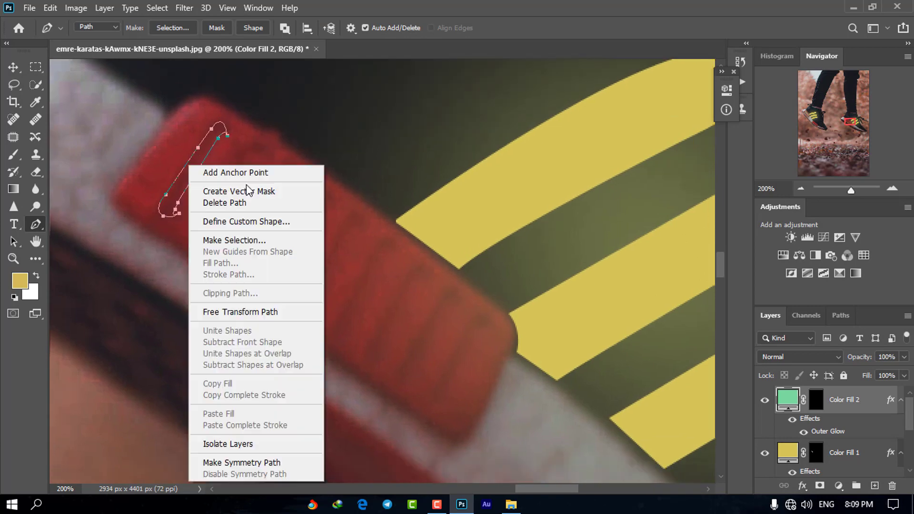
left_click(234, 239)
key("Return")
left_click(839, 486)
left_click(835, 255)
left_click(849, 103)
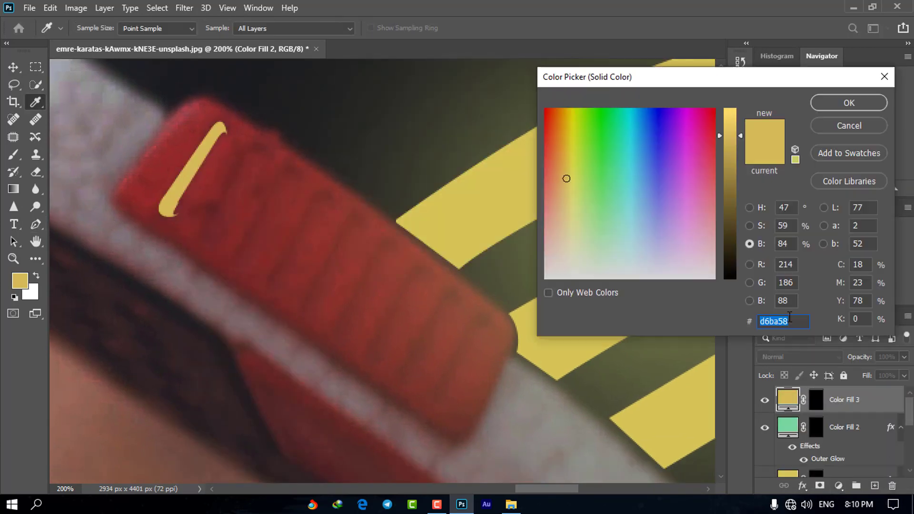
left_click(848, 126)
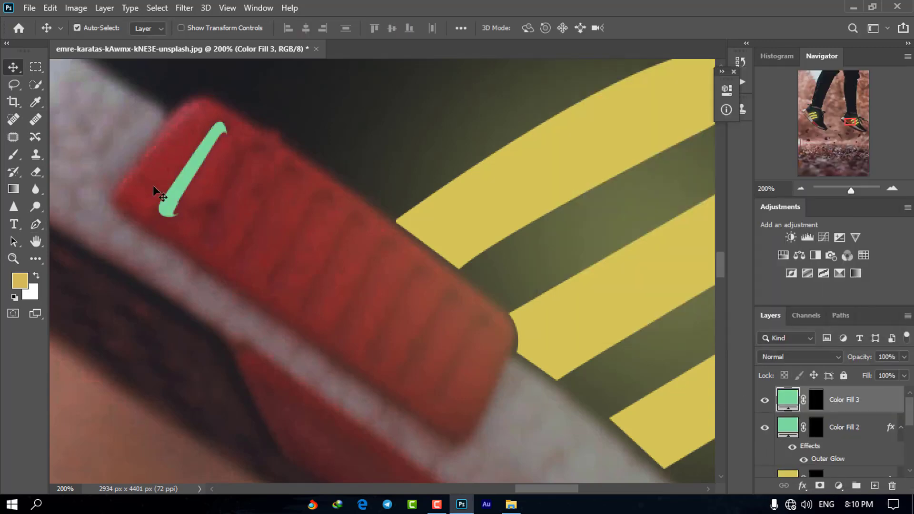
- Copy the green mark onto the remaining eight grooves of the second sneaker's heel patch
left_click_drag(155, 190, 346, 298)
left_click_drag(353, 294, 441, 374)
key("ctrl+minus")
key("ctrl+minus")
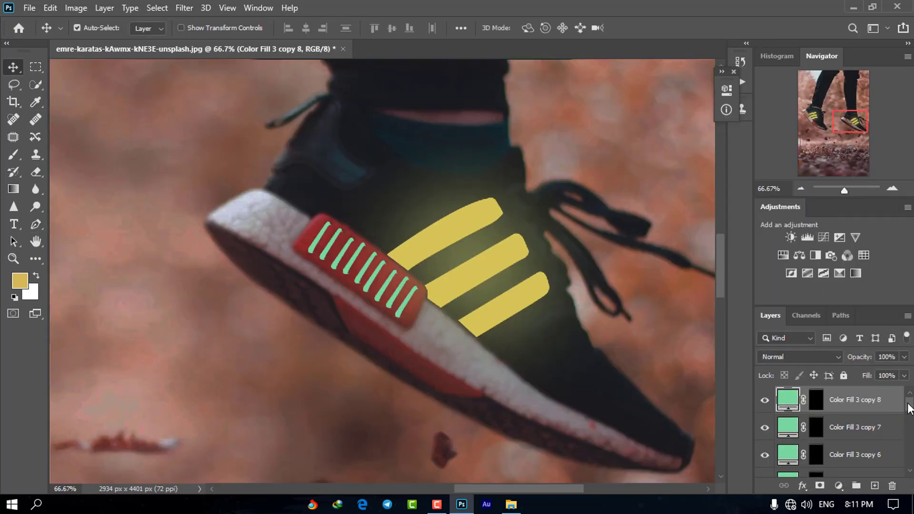
- Select all the green fill layers of both sneakers and merge them into one layer
left_click(857, 454)
mouse_move(909, 408)
left_mouse_down()
mouse_move(909, 425)
mouse_move(909, 405)
left_mouse_up()
left_click(857, 400, "shift")
right_click(857, 400)
left_click(751, 398)
- Apply a mint green Outer Glow to the merged layer of green groove marks
key("ctrl+plus")
key("ctrl+plus")
key("ctrl+plus")
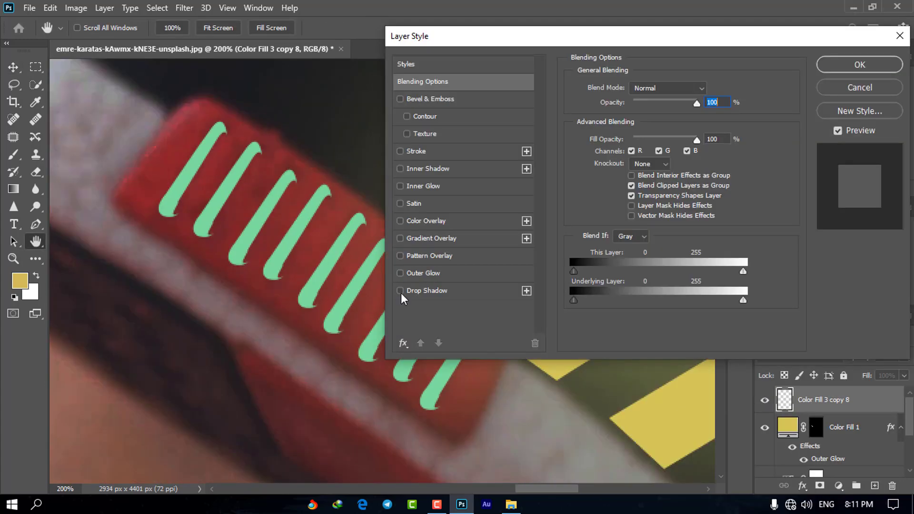
left_click(423, 273)
left_click(861, 67)
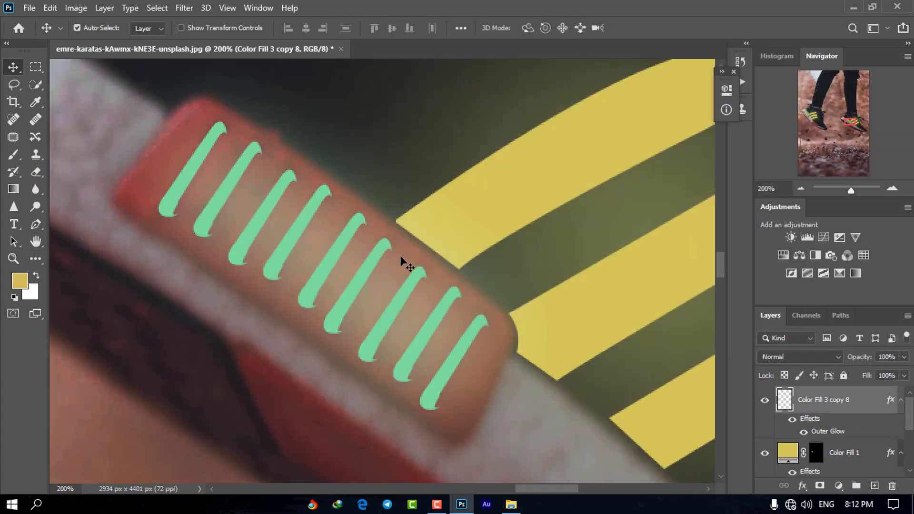
- Set the Outer Glow size of the merged green marks to 133 px
key("ctrl+minus")
key("ctrl+minus")
key("ctrl+minus")
key("ctrl+minus")
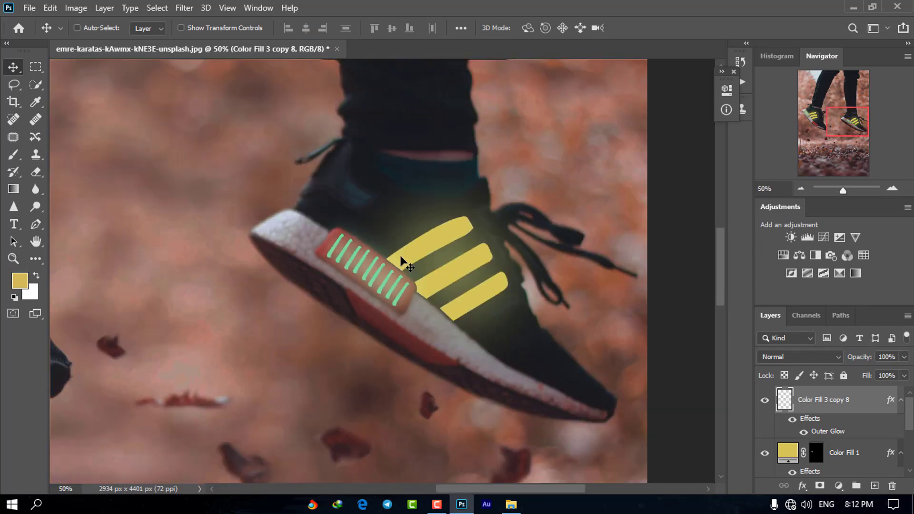
key("ctrl+minus")
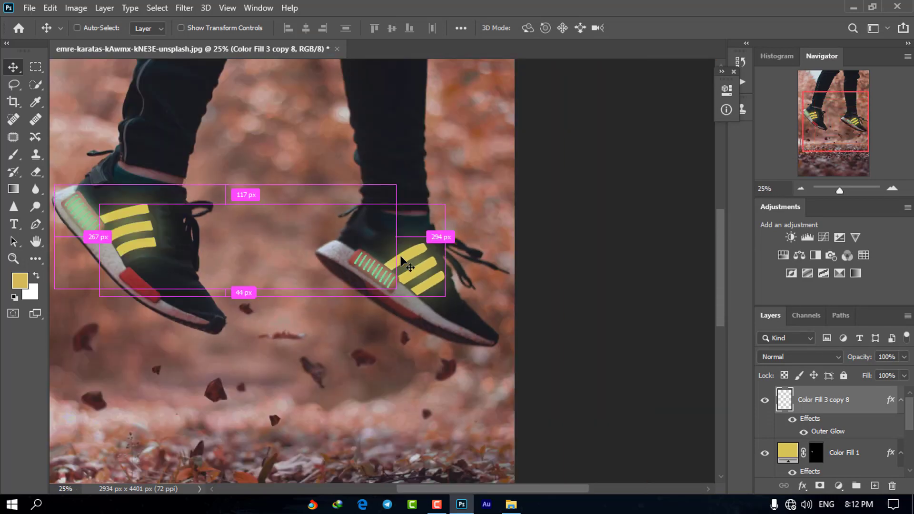
key("ctrl+plus")
key("ctrl+minus")
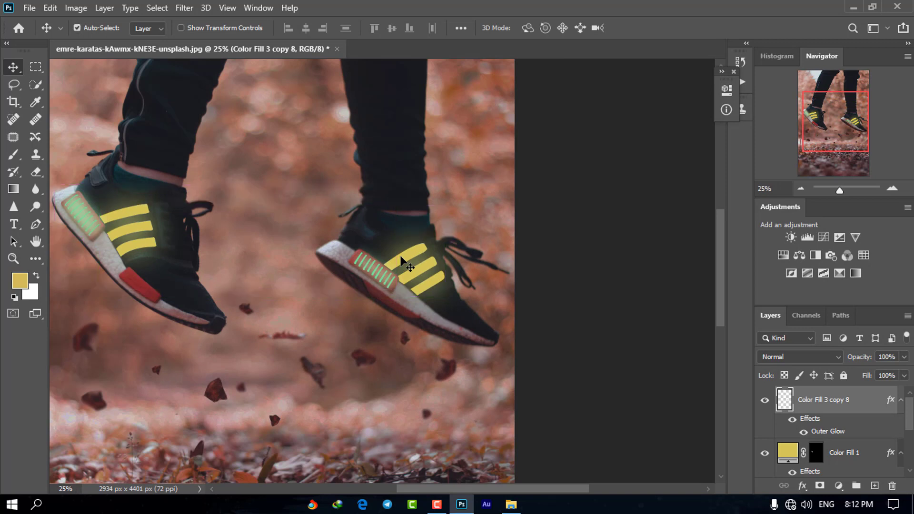
scroll(836, 438, "down", 3)
scroll(825, 444, "up", 2)
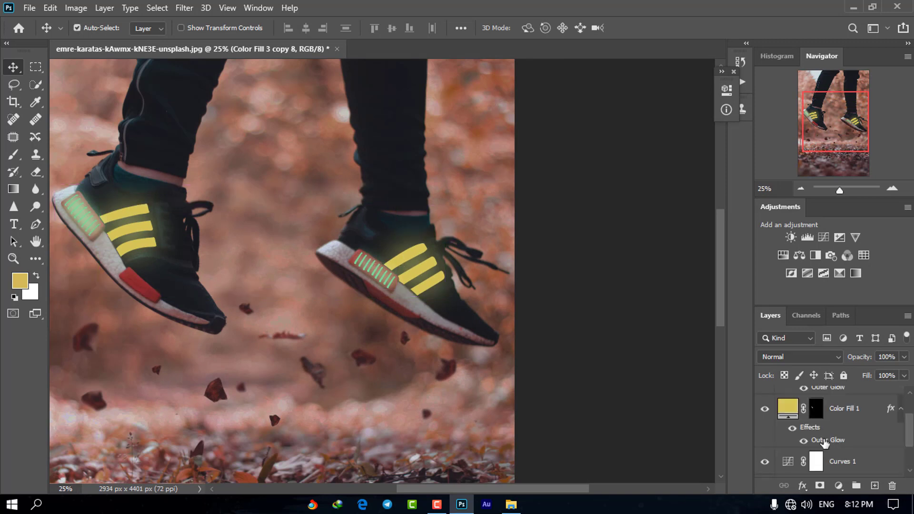
scroll(824, 438, "up", 1)
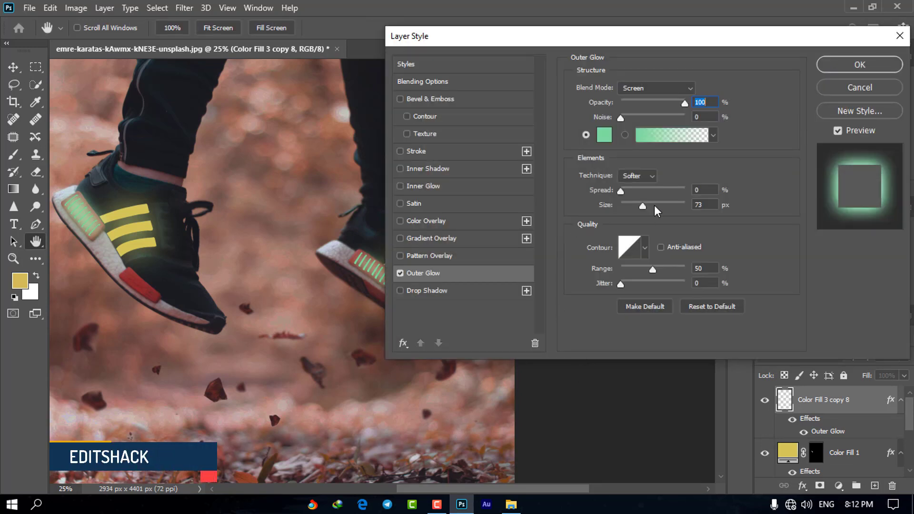
left_click_drag(641, 204, 658, 202)
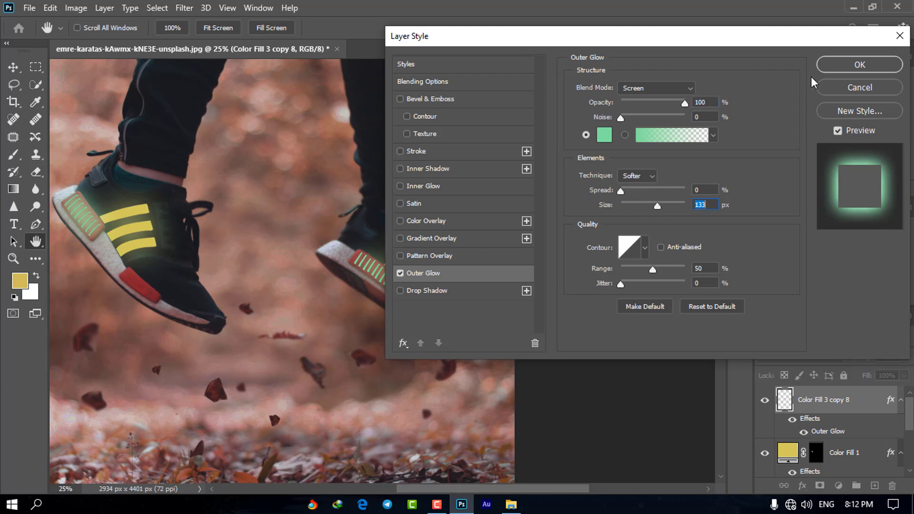
left_click(855, 68)
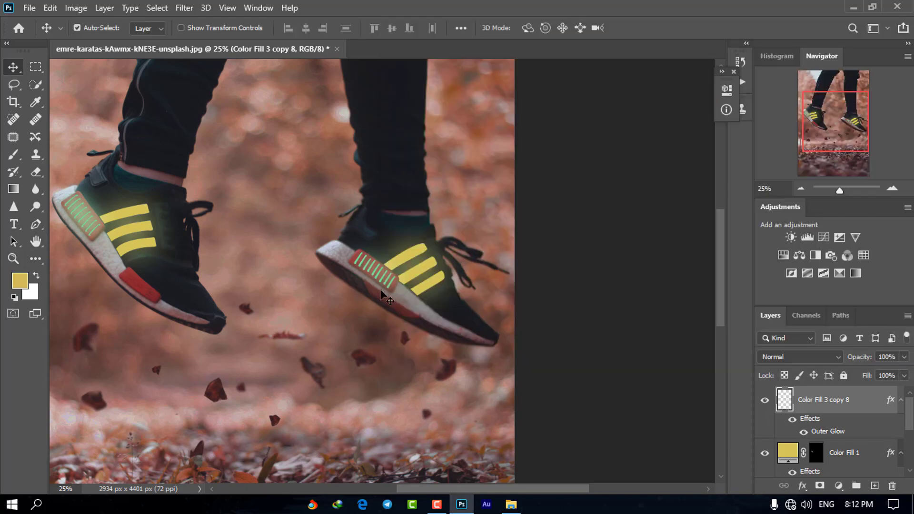
- Add a new empty layer above the merged green groove marks layer
key("ctrl+minus")
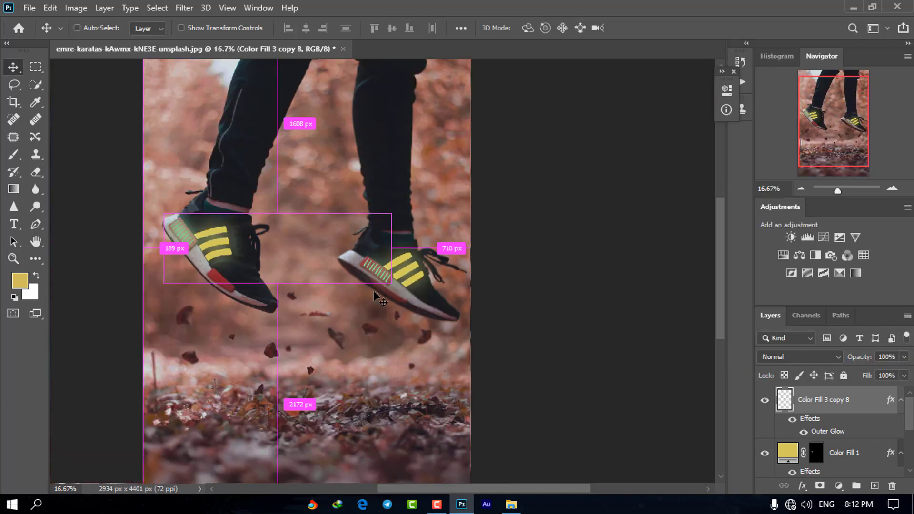
key("ctrl+plus")
key("ctrl+plus")
key("ctrl+plus")
key("ctrl+plus")
key("ctrl+plus")
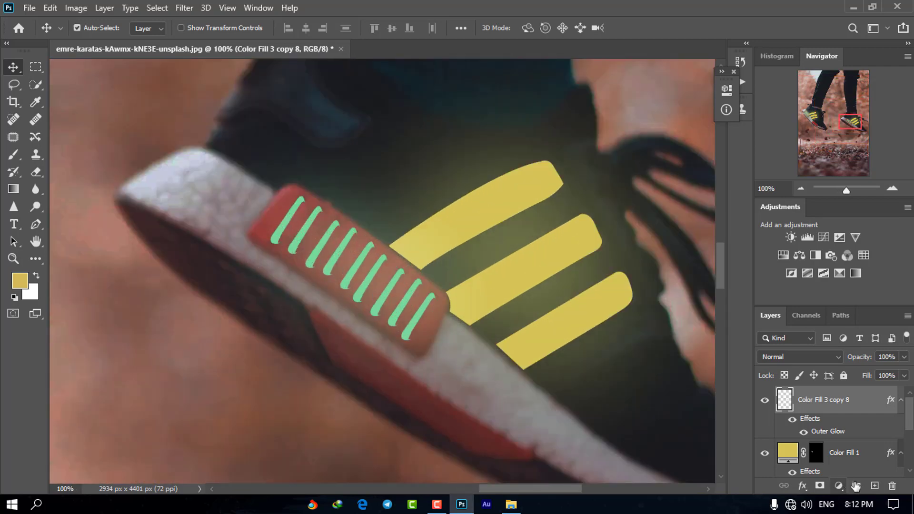
left_click(875, 485)
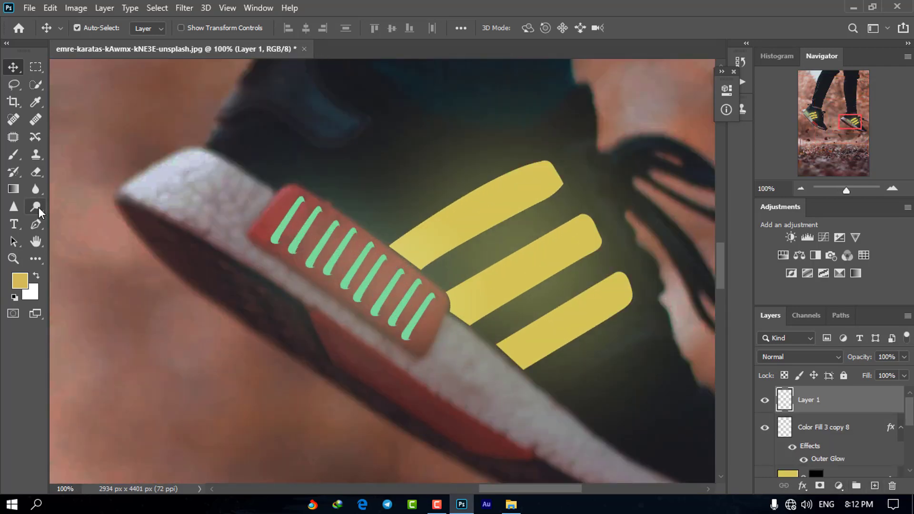
- Start a Pen tool path around the heel end of the second sneaker's white sole
left_click(36, 224)
scroll(141, 286, "up", 3)
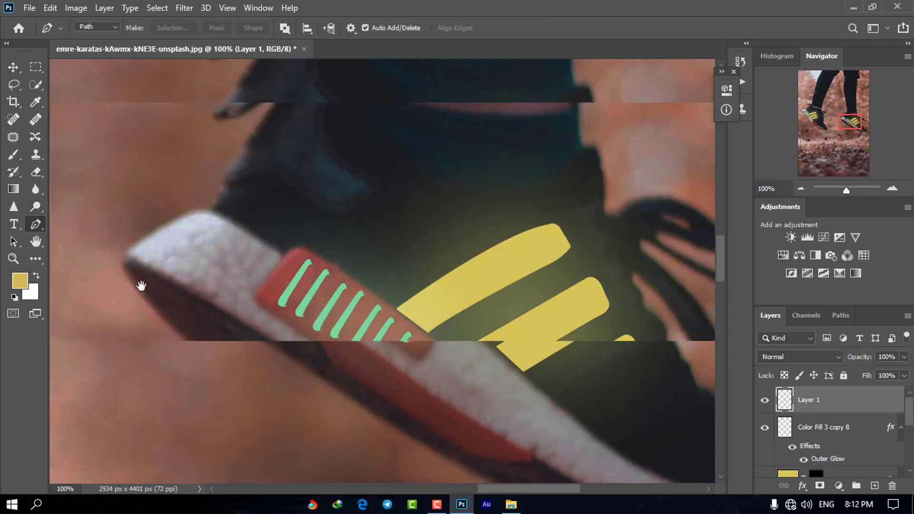
key("ctrl+plus")
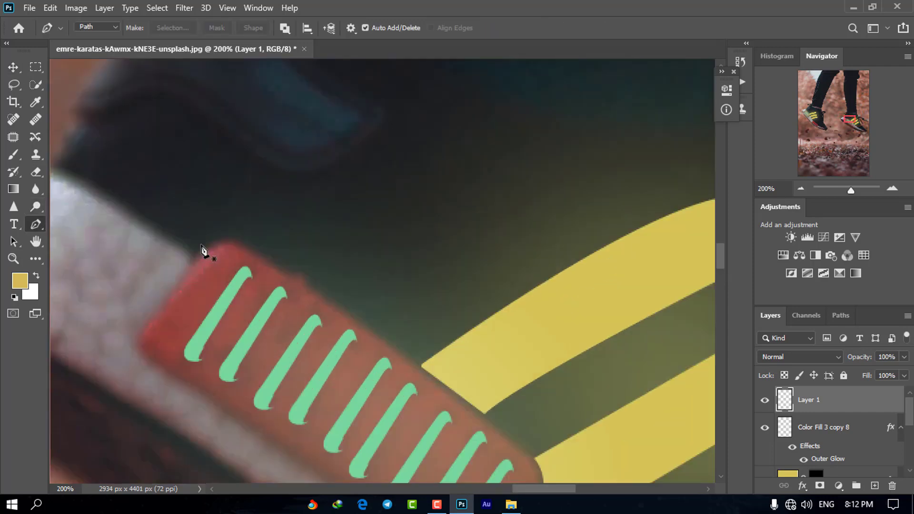
left_click_drag(181, 303, 376, 392)
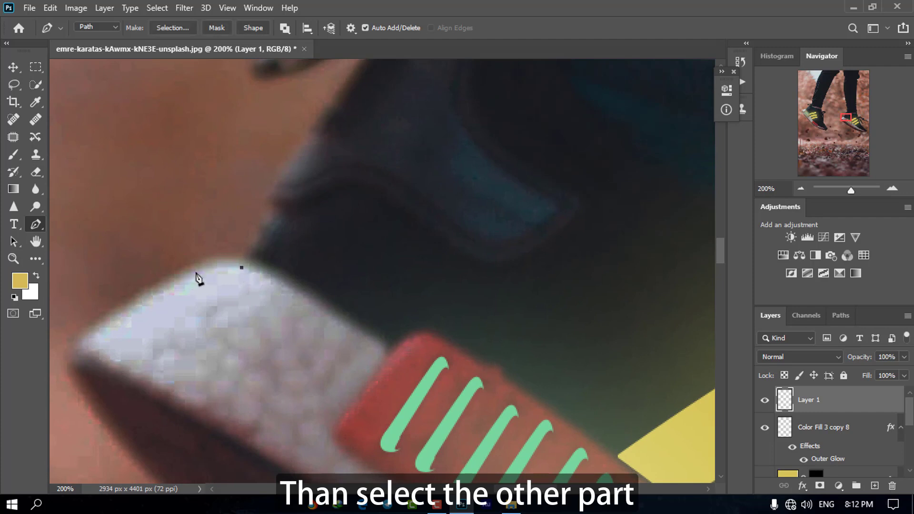
left_click_drag(190, 275, 160, 294)
left_click(87, 336)
scroll(85, 312, "down", 2)
left_click_drag(113, 316, 143, 328)
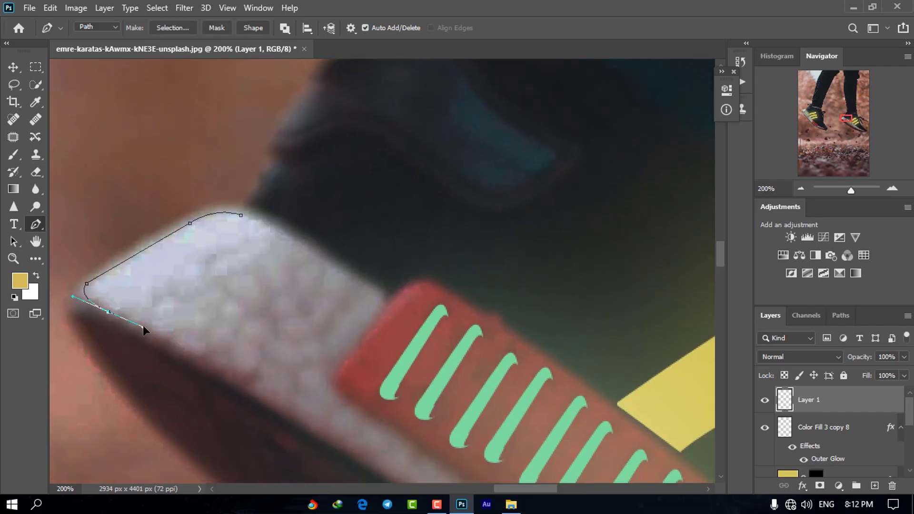
- Continue the path along the lower edge of the white sole, past the heel patch and above the red insert
left_click_drag(243, 401, 203, 330)
left_click_drag(255, 363, 257, 364)
left_click_drag(309, 387, 225, 231)
mouse_move(275, 286)
left_mouse_down()
mouse_move(279, 294)
mouse_move(275, 287)
left_mouse_up()
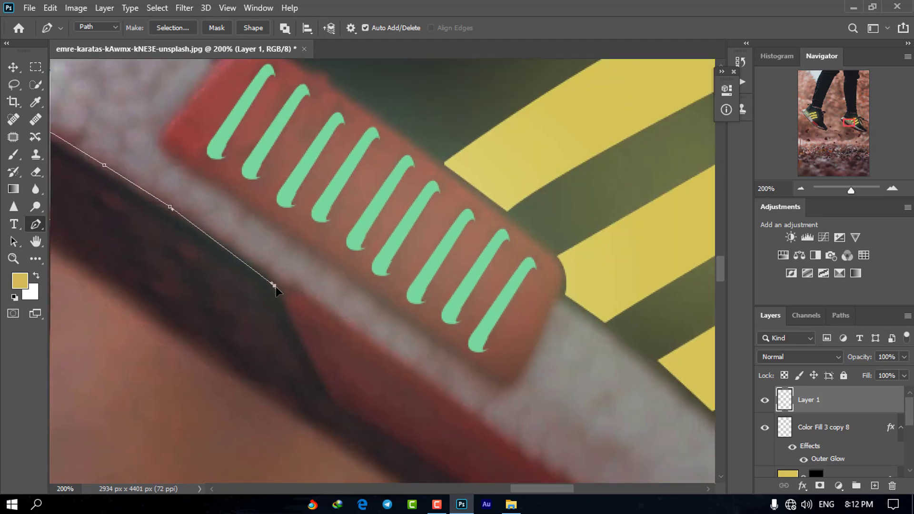
left_click(295, 282)
left_click_drag(372, 365, 322, 320)
left_click(354, 319)
left_click(406, 357)
left_click_drag(547, 452, 333, 268)
left_click(375, 298)
left_click(424, 325)
- Extend the path around the front end of the red insert and along the sole's lower edge, curving it around the toe tip
left_click_drag(410, 351, 365, 296)
left_click(368, 296)
left_click(366, 313)
left_click_drag(507, 387, 396, 314)
left_click(402, 313)
left_click_drag(500, 386, 319, 309)
left_click(418, 320)
left_click(505, 358)
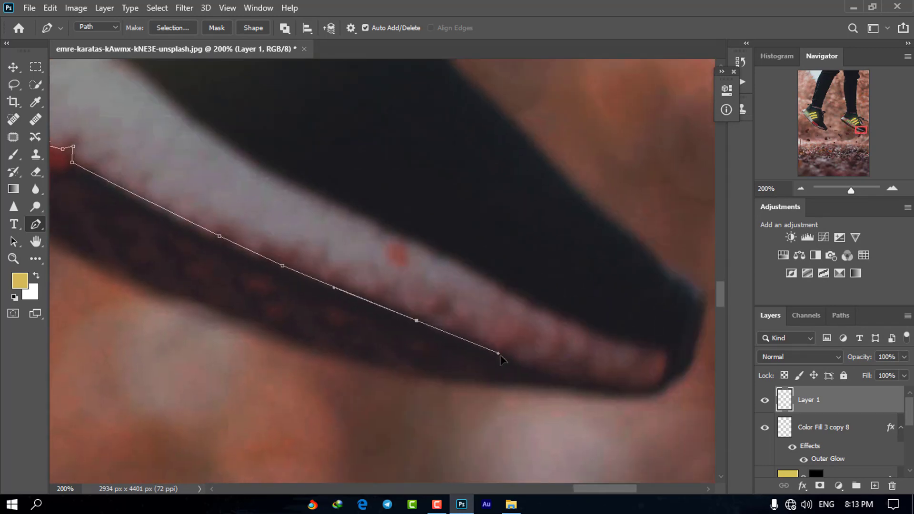
left_click_drag(620, 393, 522, 321)
left_click_drag(537, 287, 543, 241)
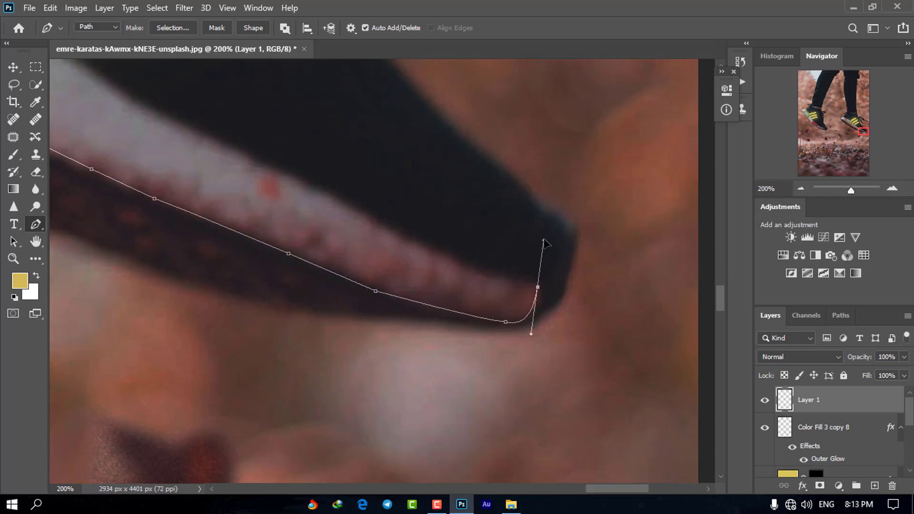
- Trace the upper edge of the white sole from the toe back to the front corner of the heel patch
left_click(538, 287, "alt")
left_click_drag(367, 217, 311, 166)
left_click(368, 216, "alt")
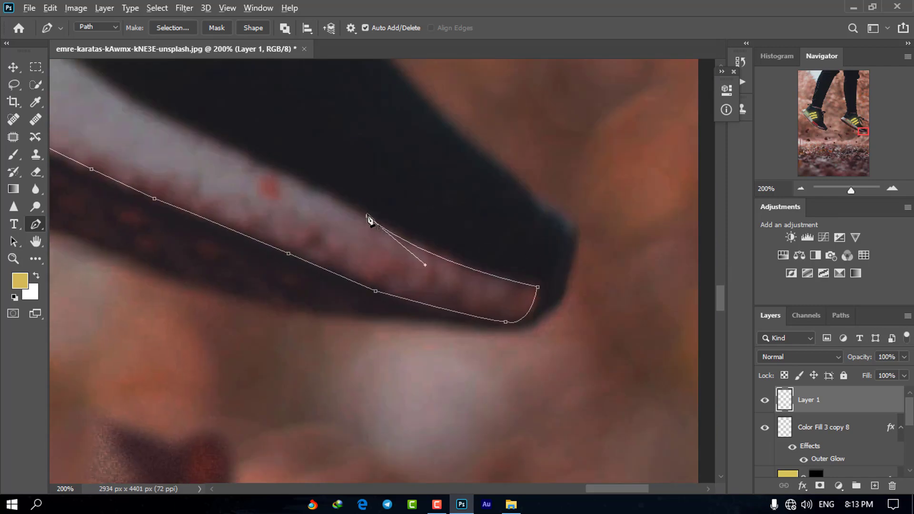
left_click_drag(180, 134, 324, 201)
left_click(365, 210, "alt")
left_click(432, 308)
key("ctrl+z")
left_click_drag(380, 237, 467, 327)
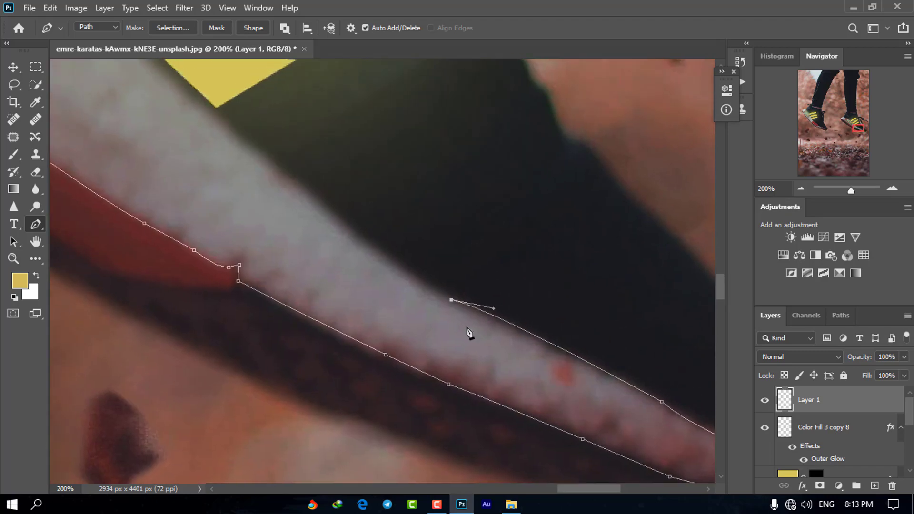
left_click_drag(218, 120, 178, 69)
left_click(219, 121, "alt")
left_click_drag(234, 162, 396, 375)
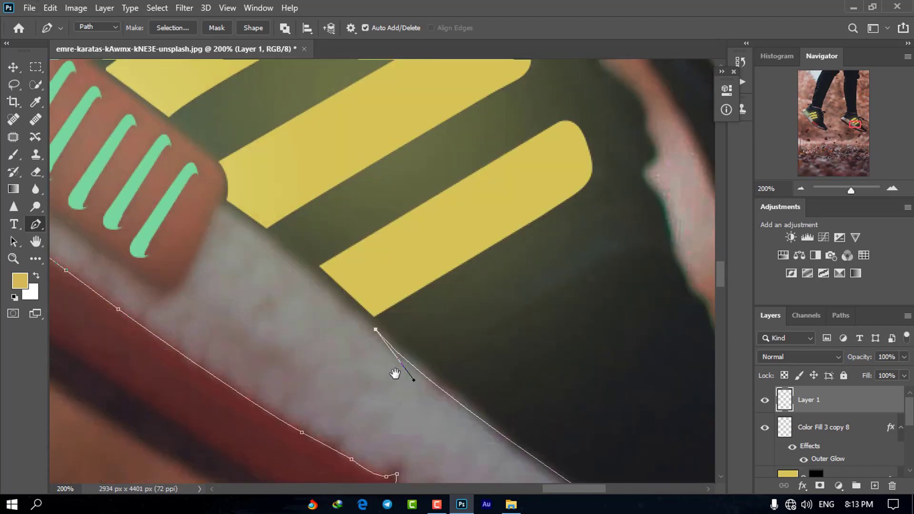
left_click_drag(223, 210, 211, 200)
left_click(223, 210, "alt")
- Run the path under the heel patch and up its rear edge, leaving the patch outside the outline
left_click_drag(184, 286, 466, 347)
left_click(108, 255)
left_click_drag(272, 248, 227, 213)
left_click(227, 213)
left_click_drag(302, 240, 456, 403)
left_click_drag(307, 328, 290, 327)
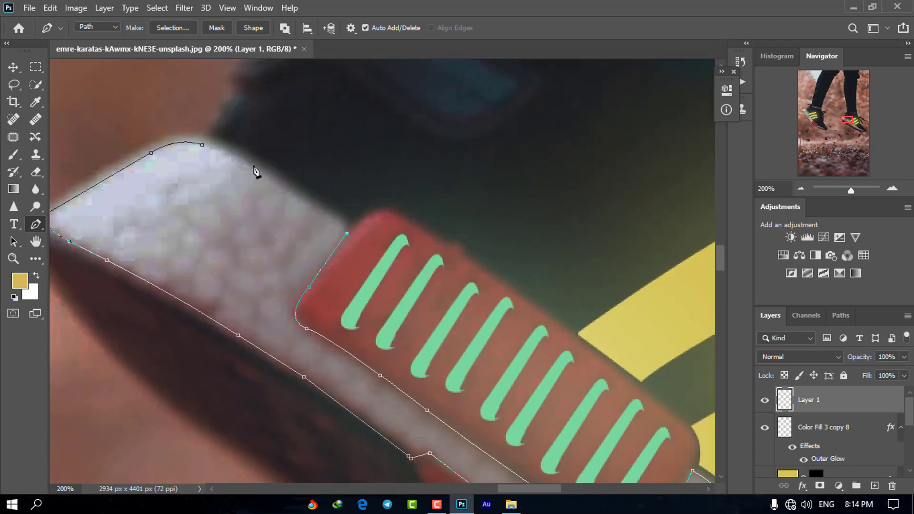
- Close the path along the top of the heel and convert it into a selection
left_click_drag(249, 165, 222, 151)
right_click(214, 171)
left_click(251, 231)
key("Return")
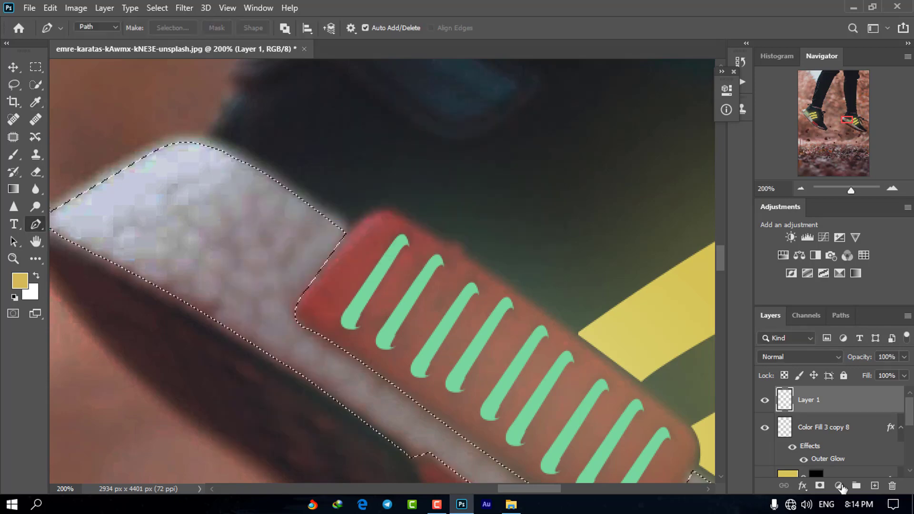
- Fill the selected sole with a white (ffffff) Solid Color fill layer
left_click(838, 485)
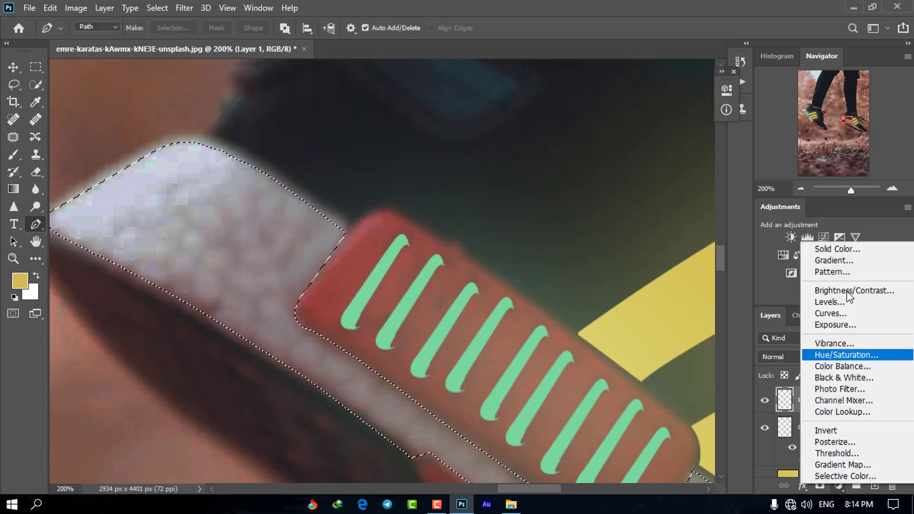
left_click(835, 249)
left_click_drag(579, 228, 534, 298)
left_click_drag(734, 127, 733, 99)
left_click(849, 103)
key("p")
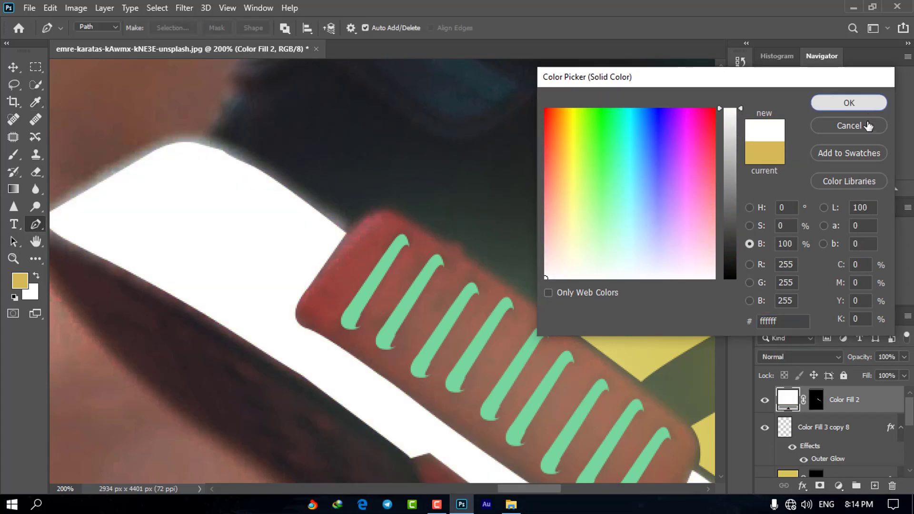
- Hide the green groove marks layer briefly to compare, and show it again
left_click(842, 437)
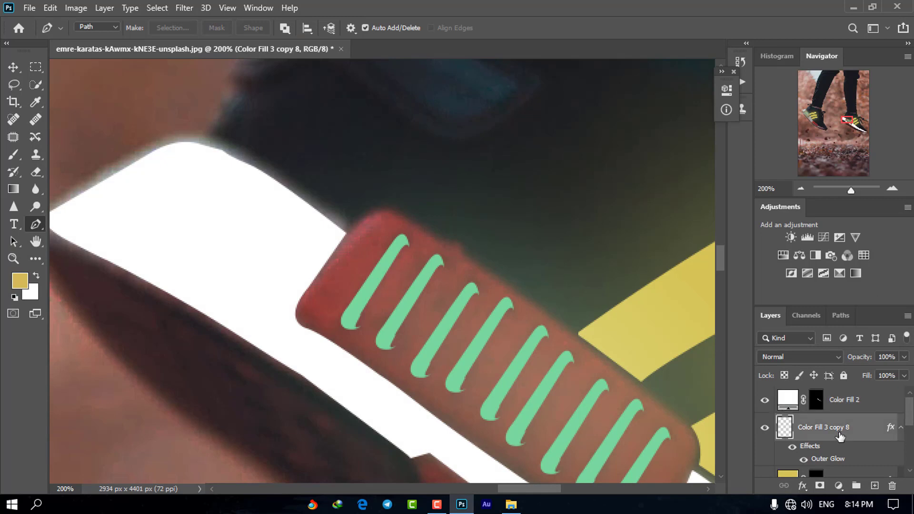
left_click(765, 428)
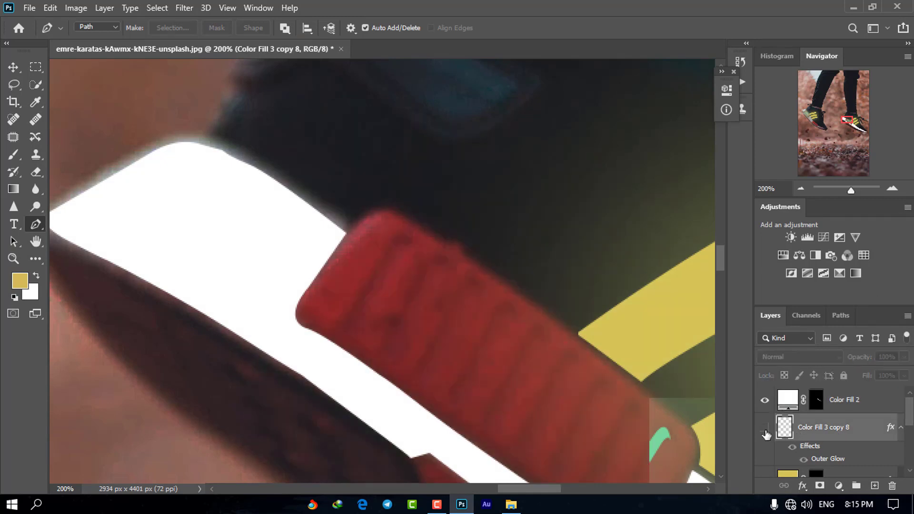
left_click(765, 428)
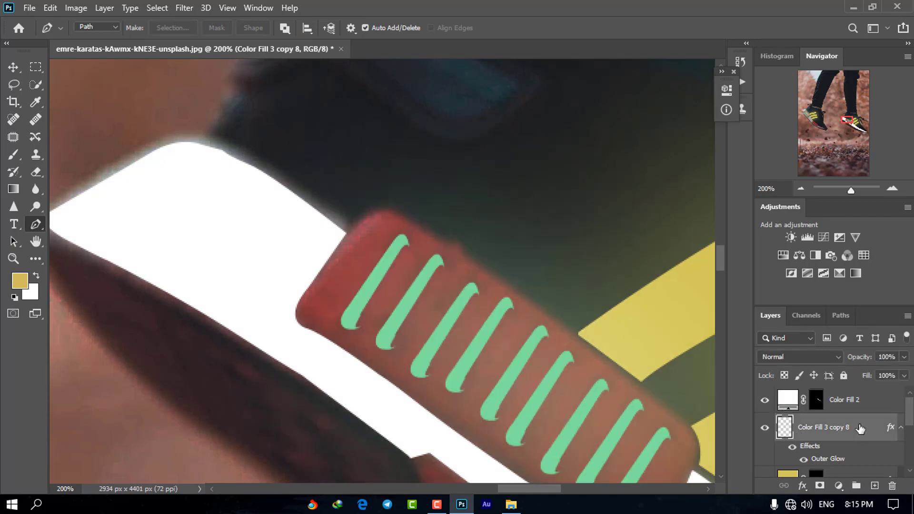
- Apply an Outer Glow in white (ffffff) to the white sole fill layer
left_click(840, 404)
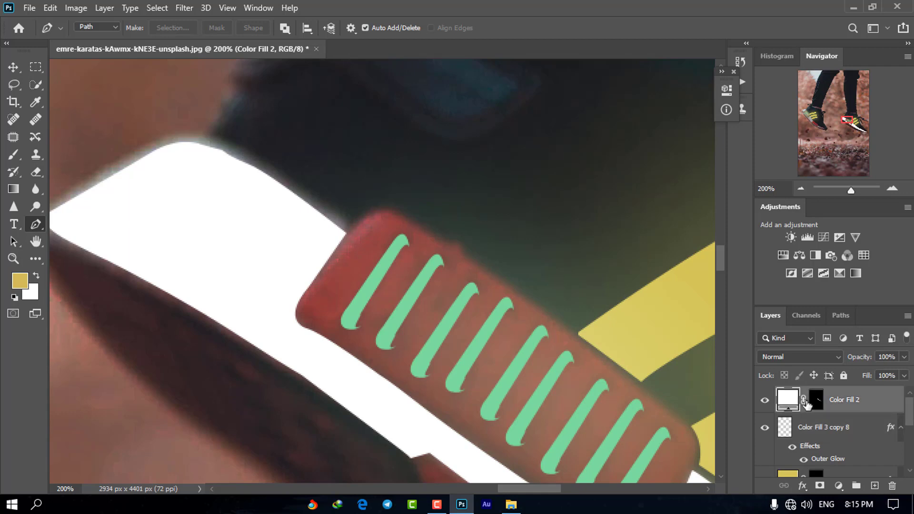
right_click(787, 401)
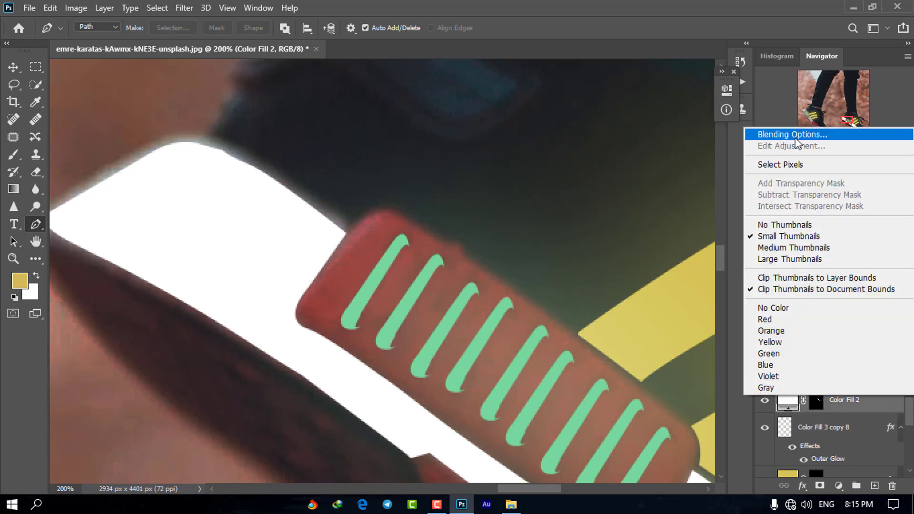
left_click(721, 200)
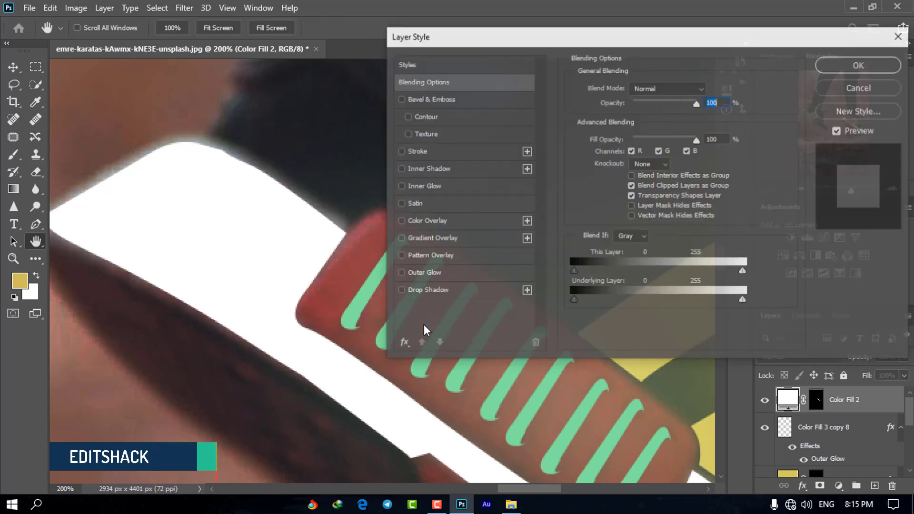
left_click(400, 273)
left_click(418, 272)
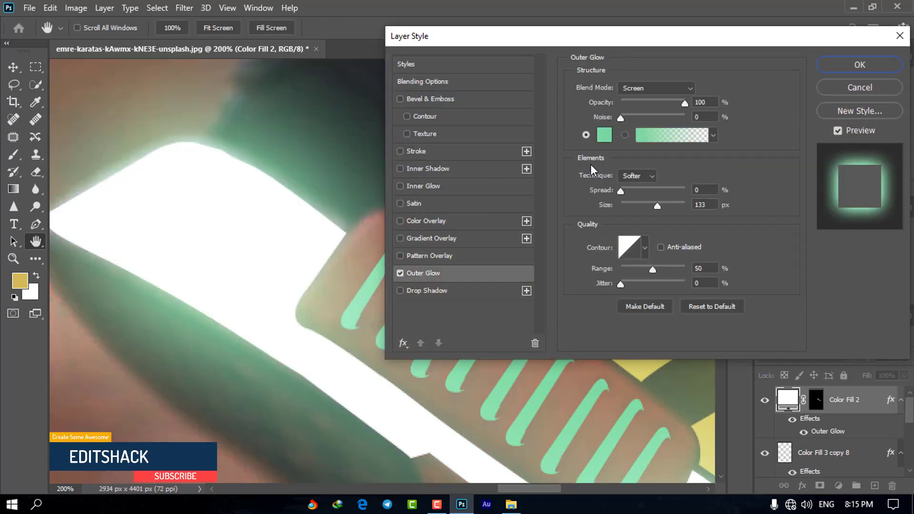
left_click(605, 140)
left_click(522, 295)
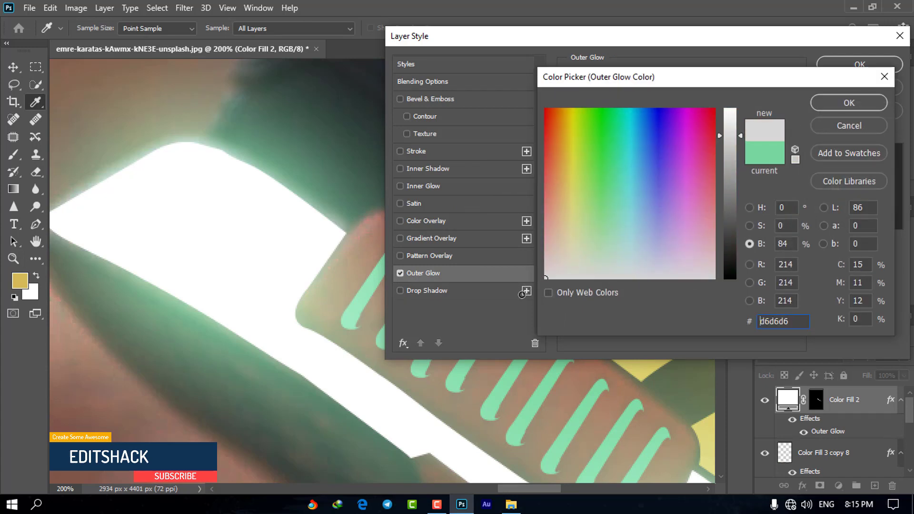
left_click_drag(721, 137, 731, 97)
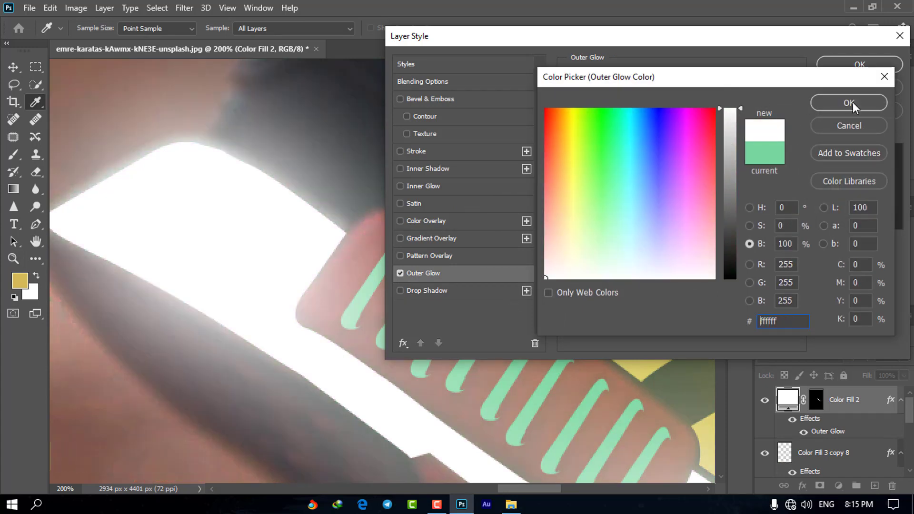
left_click(851, 102)
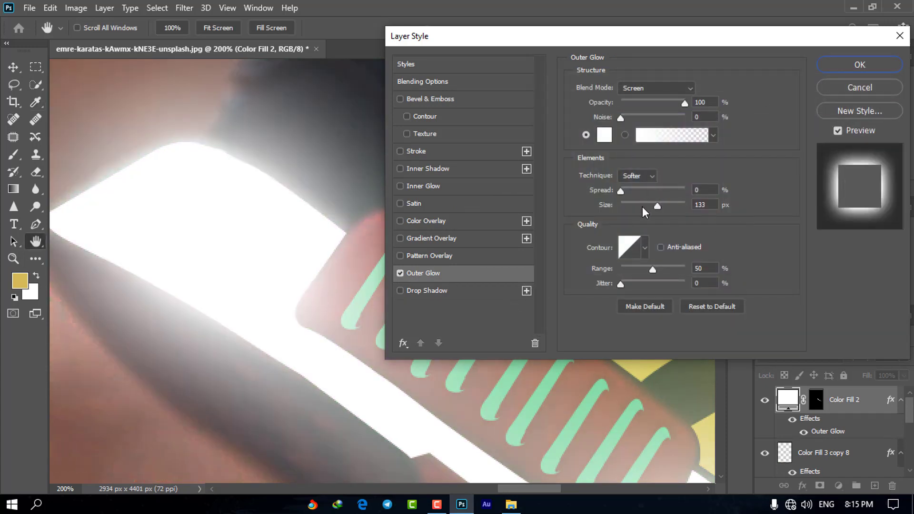
- Set the white Outer Glow's size to 144 px and its opacity to 68%, and apply the layer style
left_click_drag(645, 203, 660, 202)
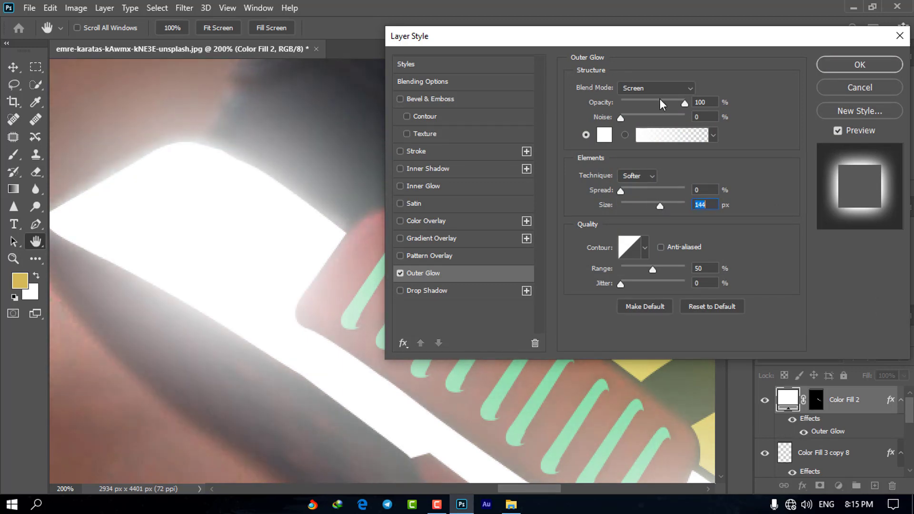
left_click_drag(659, 99, 664, 101)
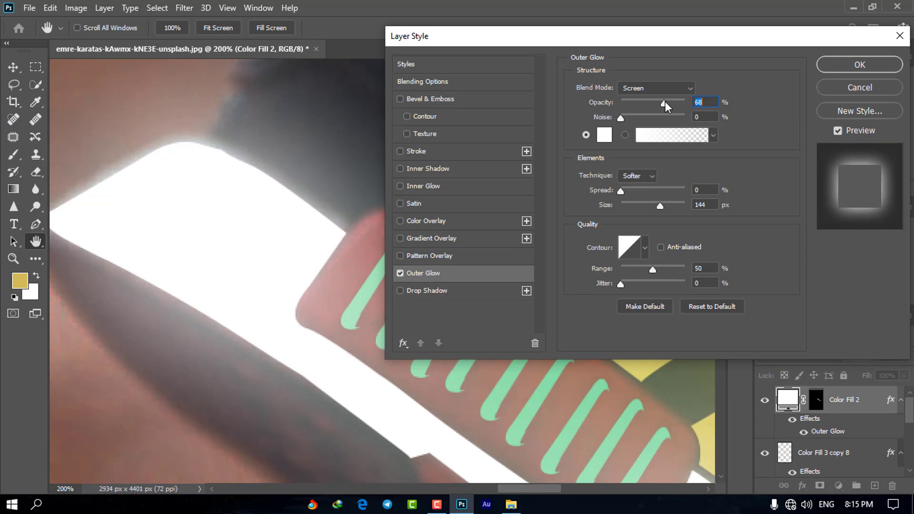
left_click(660, 205)
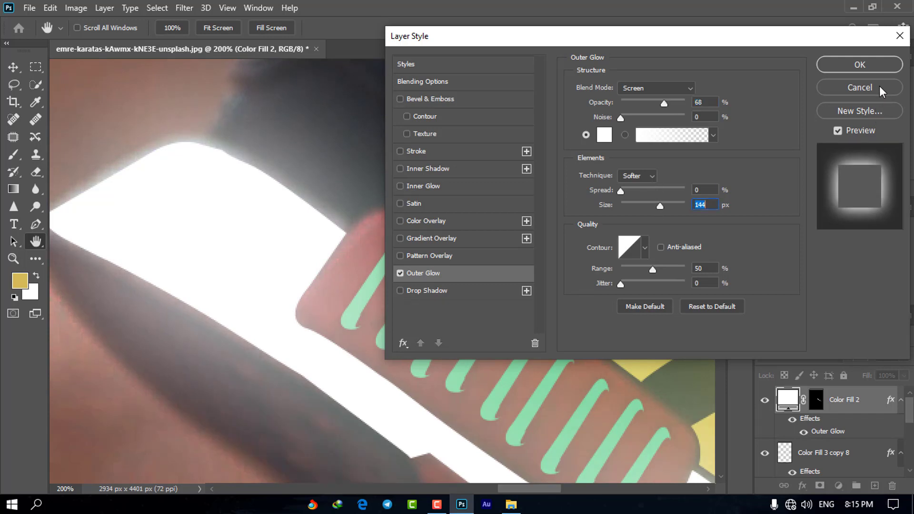
left_click(873, 67)
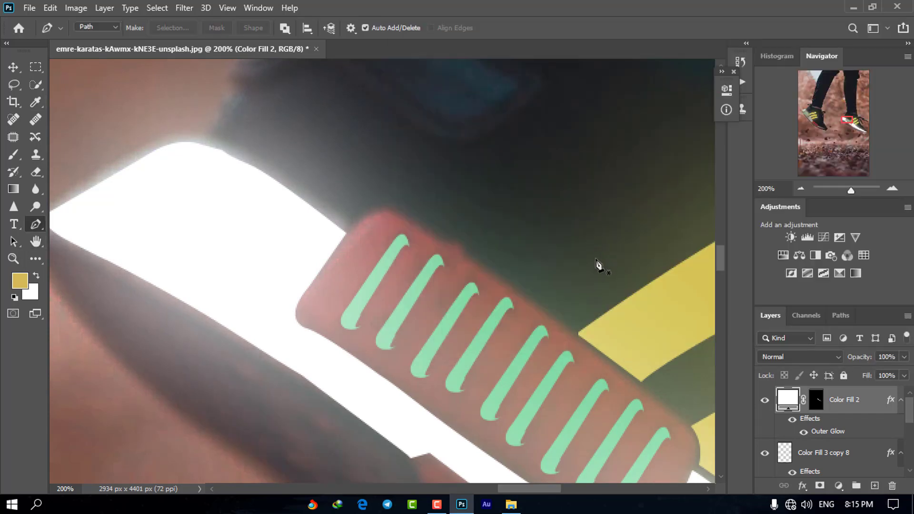
- Start a Pen path at the heel of the left sneaker's sole and trace down around its rear outer edge
key("ctrl+minus")
key("ctrl+minus")
key("ctrl+minus")
key("ctrl+minus")
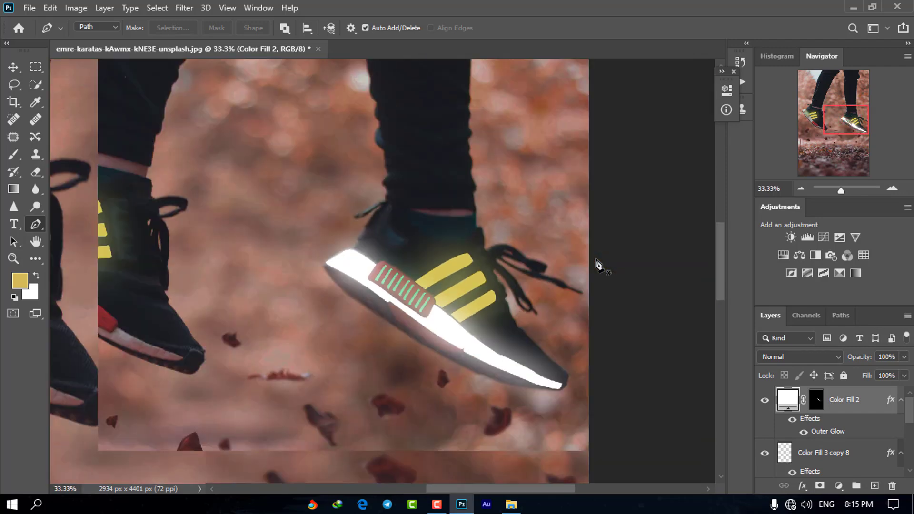
key("ctrl+minus")
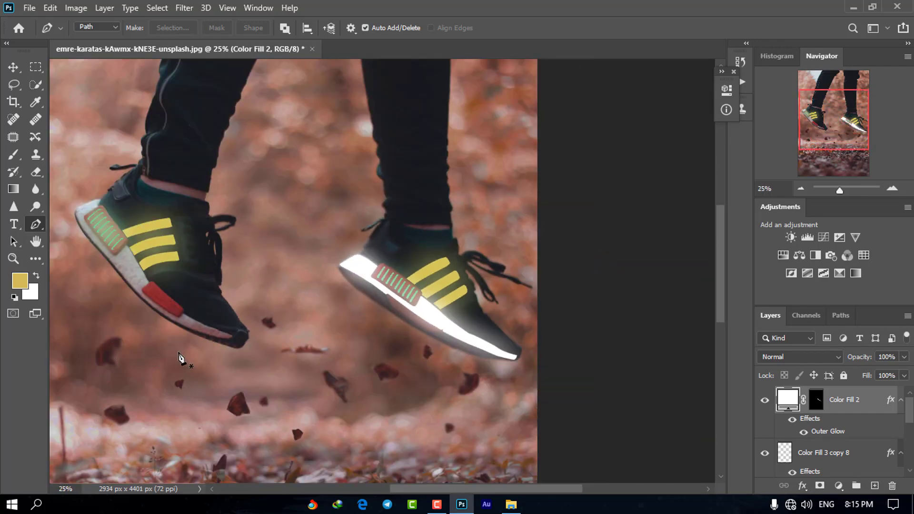
left_click_drag(237, 372, 317, 361)
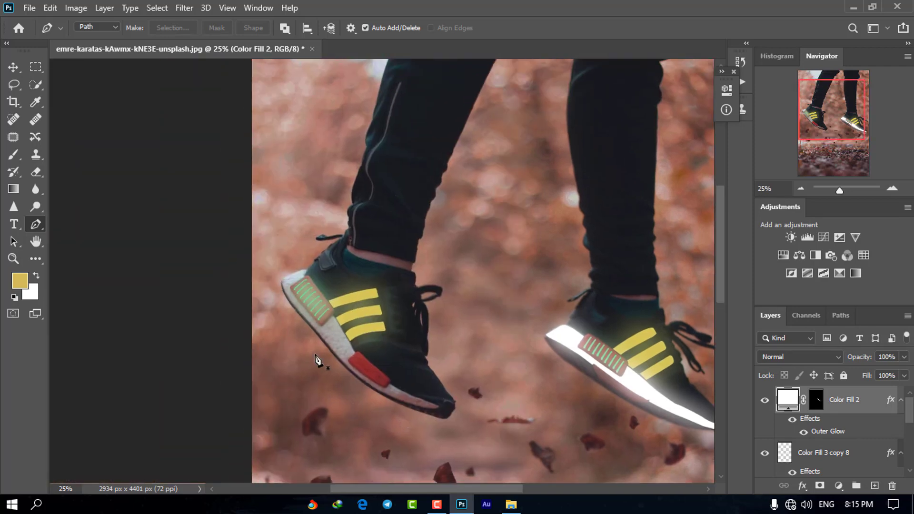
key("ctrl+plus")
key("ctrl+plus")
key("ctrl+plus")
key("ctrl+plus")
key("ctrl+plus")
key("ctrl+plus")
key("ctrl+plus")
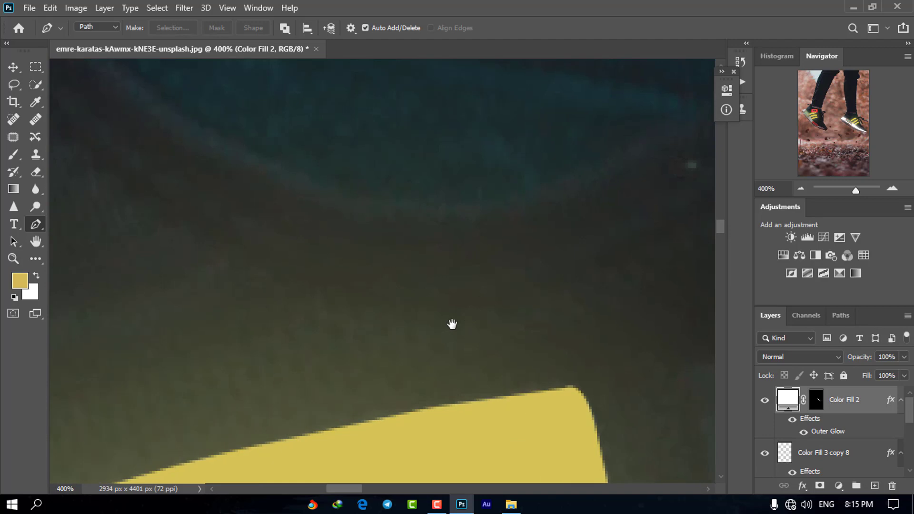
key("ctrl+minus")
key("ctrl+minus")
key("ctrl+minus")
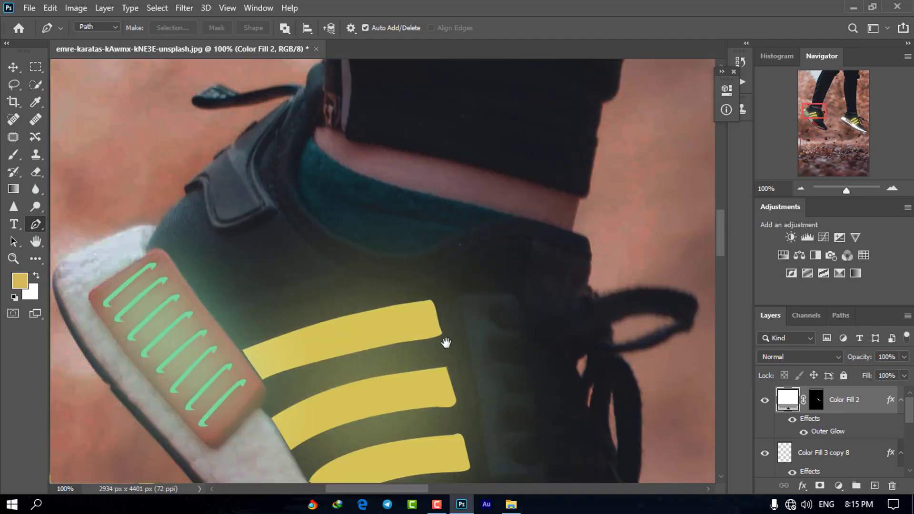
left_click_drag(445, 342, 583, 393)
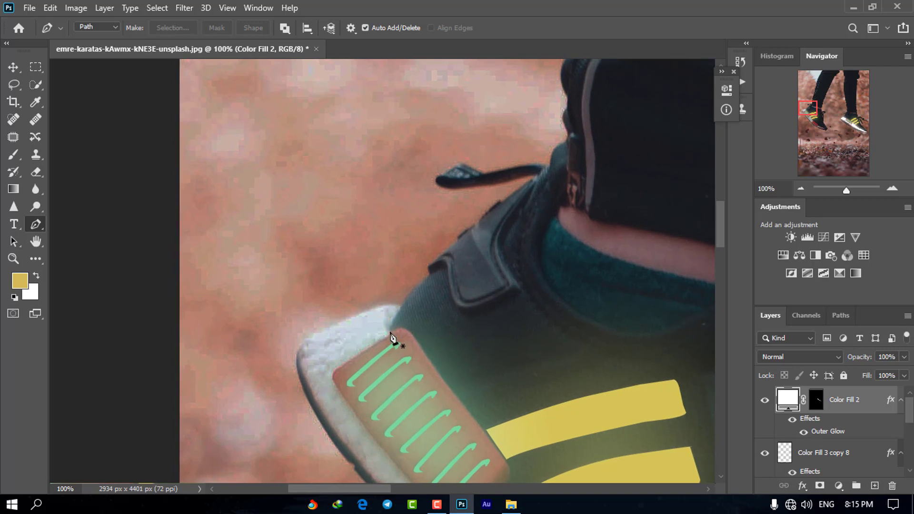
left_click(391, 334)
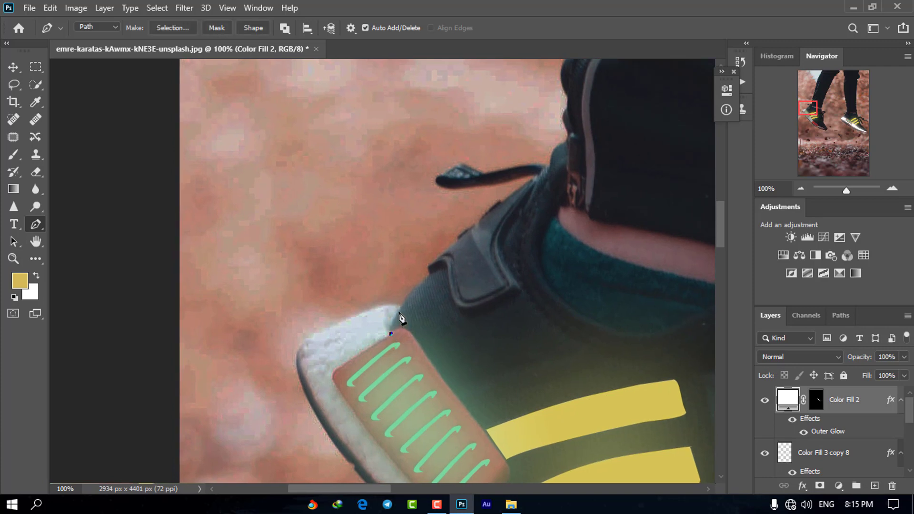
left_click(368, 310)
left_click(342, 324)
left_click(305, 344)
left_click(299, 352)
left_click_drag(322, 410, 327, 418)
left_click(327, 418)
- Continue the path along the lower edge of the left sneaker's sole to the toe tip
left_click_drag(340, 329, 307, 175)
left_click_drag(337, 321, 359, 347)
left_click(368, 355)
left_click_drag(373, 306, 327, 144)
left_click_drag(387, 267, 377, 150)
left_click(423, 315)
left_click_drag(449, 244, 312, 171)
left_click(497, 283)
left_click_drag(400, 221, 460, 244)
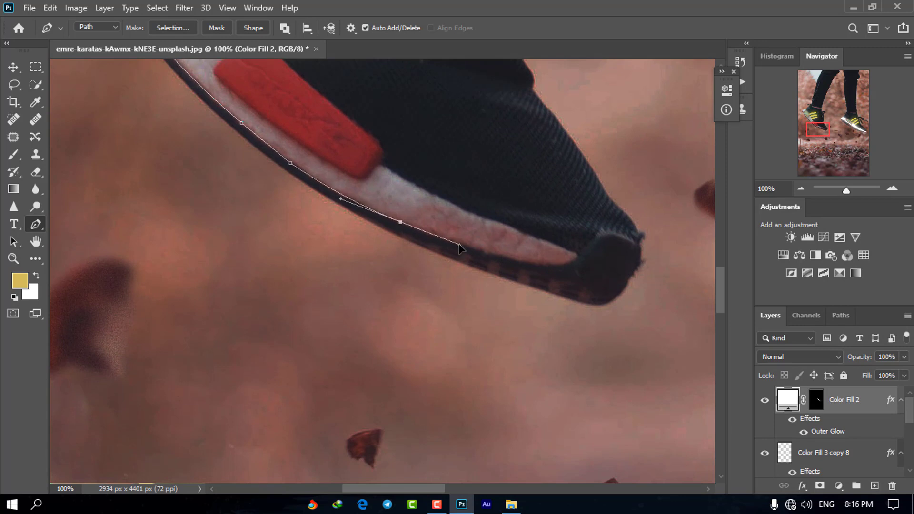
left_click(460, 245)
left_click_drag(555, 266, 464, 210)
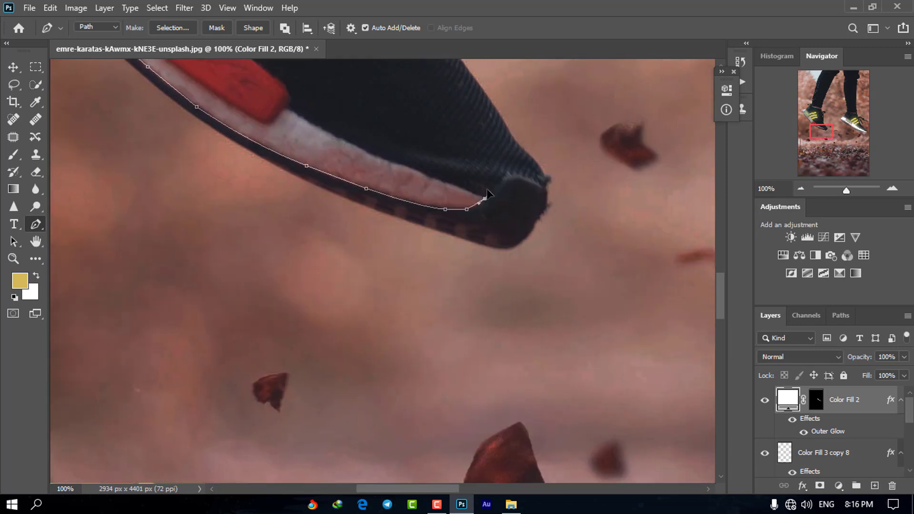
- Trace the path back from the toe along the sole's upper edge, leaving out the red block
left_click(361, 148)
left_click(288, 109)
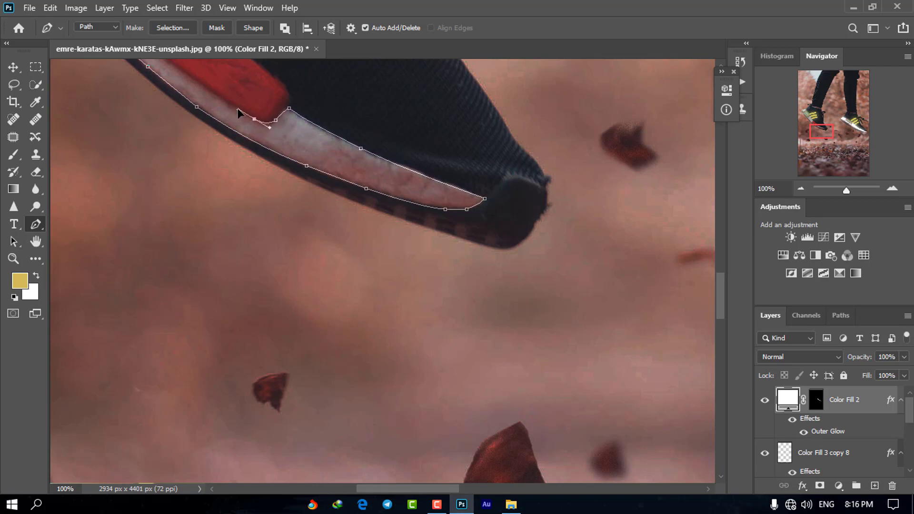
left_click_drag(325, 155, 538, 288)
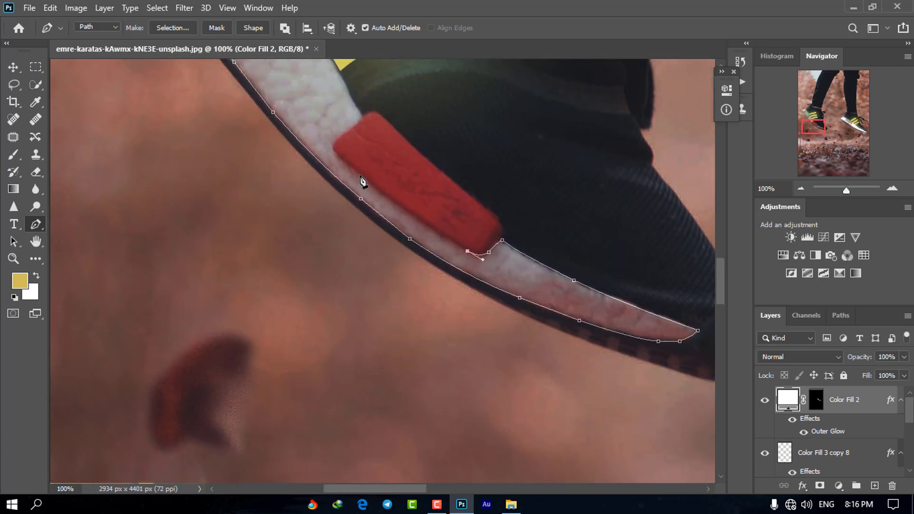
left_click_drag(361, 175, 369, 197)
left_click(333, 151)
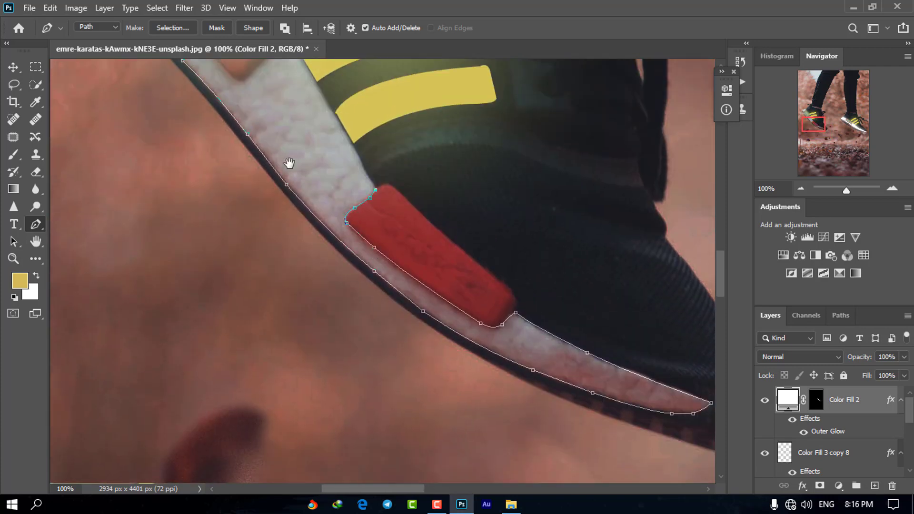
left_click_drag(290, 164, 334, 249)
- Carry the path up the sole's upper edge, around the grooved heel panel, and close it at the heel
left_click_drag(390, 216, 372, 186)
left_click(372, 186)
left_click_drag(355, 215, 370, 331)
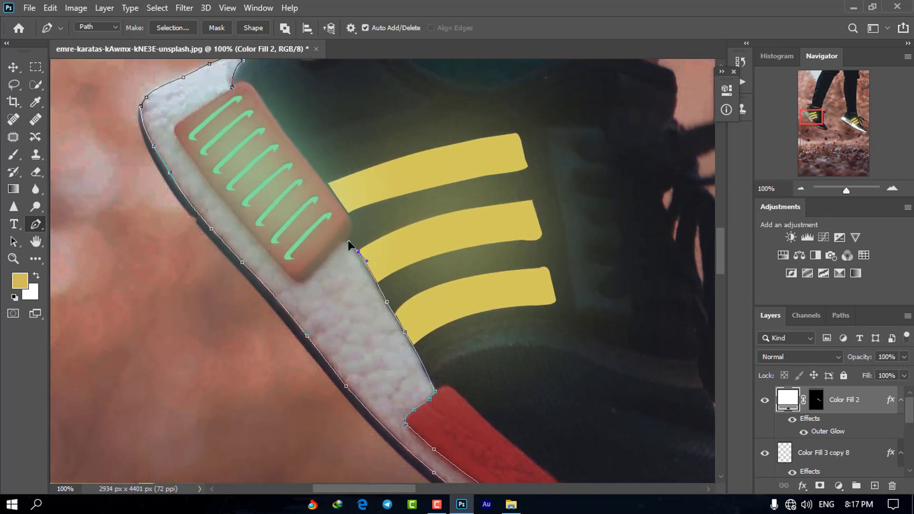
left_click_drag(348, 239, 349, 288)
left_click(312, 274)
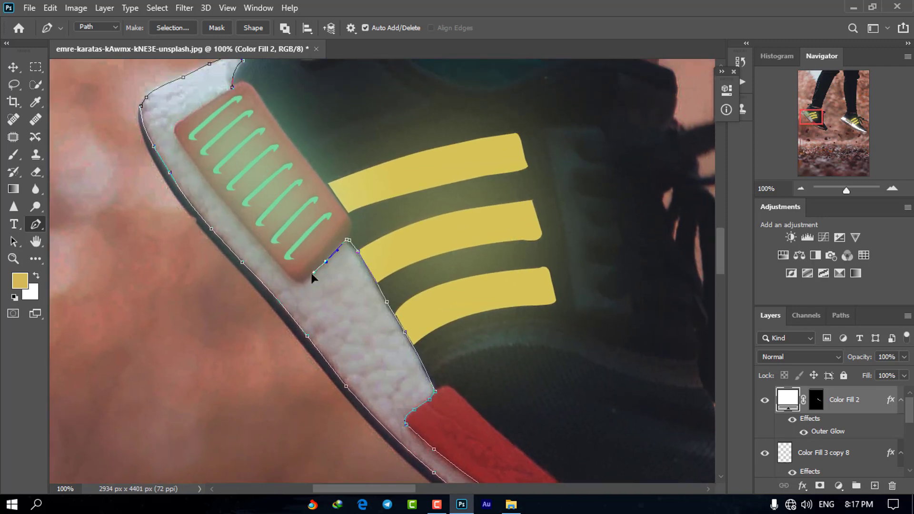
left_click_drag(293, 281, 377, 379)
left_click(283, 262)
left_click_drag(292, 272, 300, 300)
left_click(269, 244)
left_click(322, 210)
- Convert the closed sole path to a selection and fill it with a white Solid Color fill layer
right_click(305, 196)
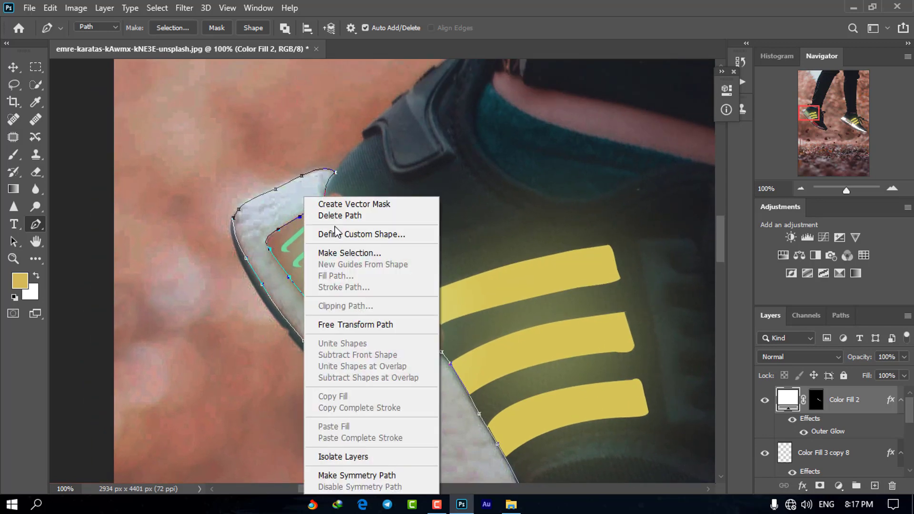
left_click(336, 282)
left_click(523, 126)
left_click(838, 485)
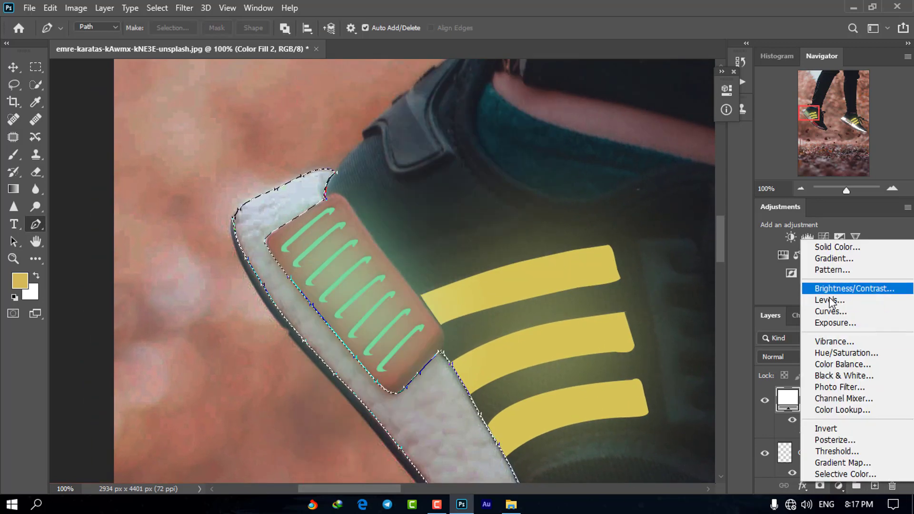
left_click(837, 246)
left_click(546, 278)
key("Return")
- Apply an Outer Glow layer style to the left sneaker's white sole fill layer
right_click(788, 400)
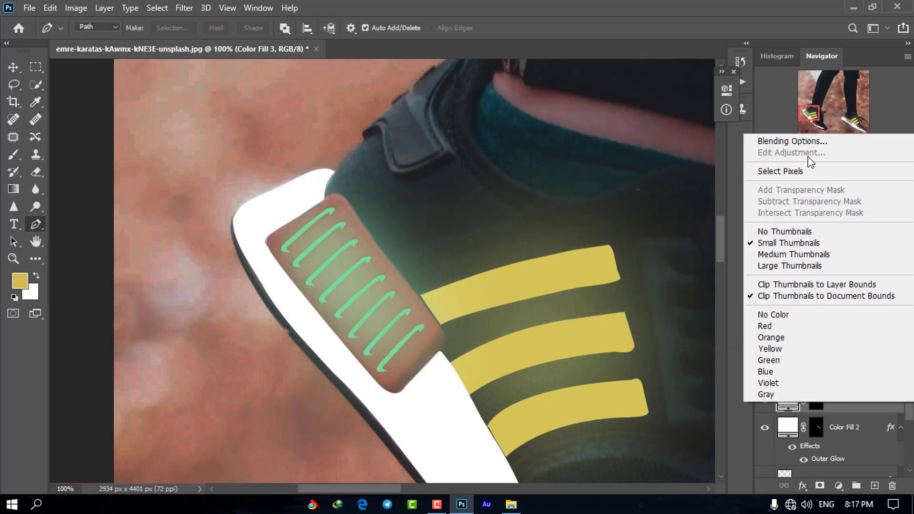
left_click(771, 141)
left_click(400, 273)
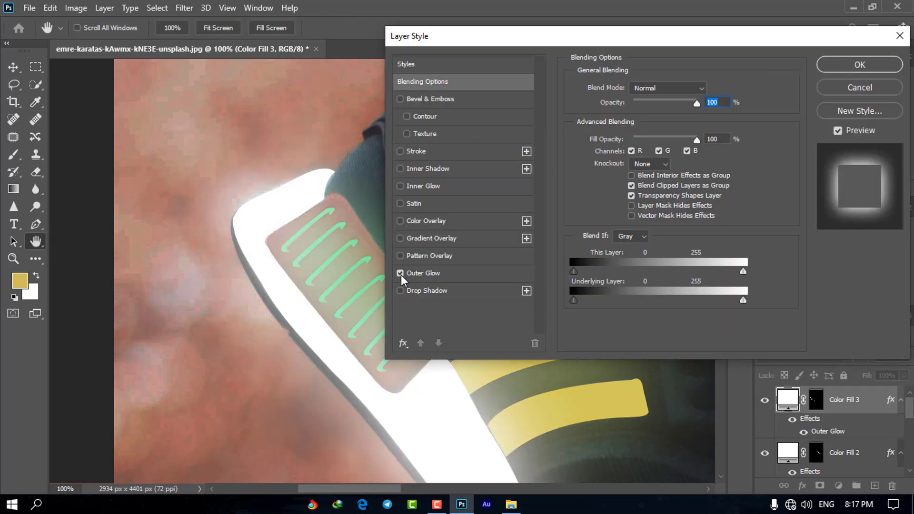
left_click(860, 64)
key("p")
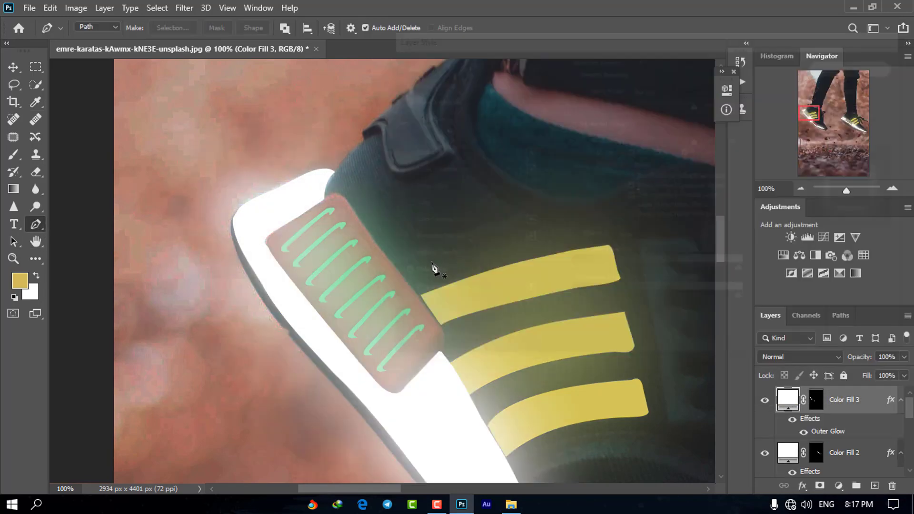
- Add a new layer, try the Blur tool over the right sneaker's stripes and sole, and set its strength to 93%
scroll(431, 275, "down", 6)
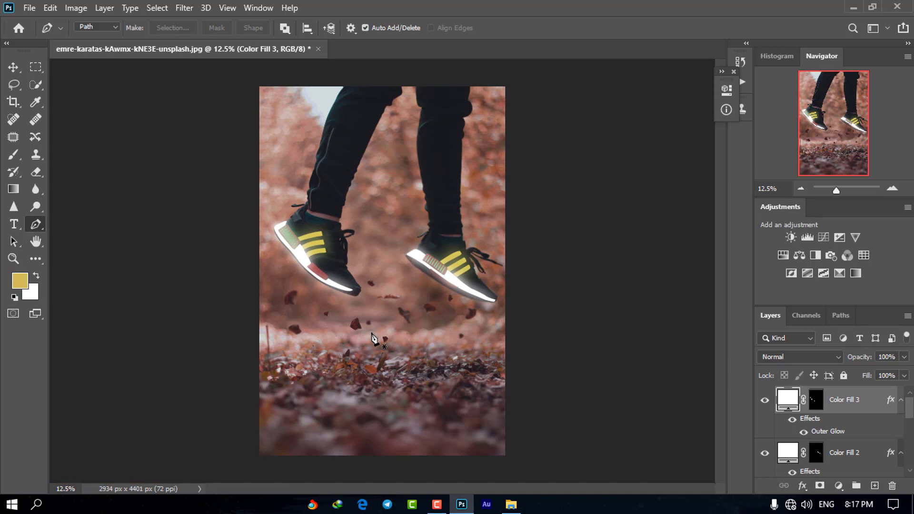
scroll(374, 339, "up", 2)
scroll(373, 339, "up", 1)
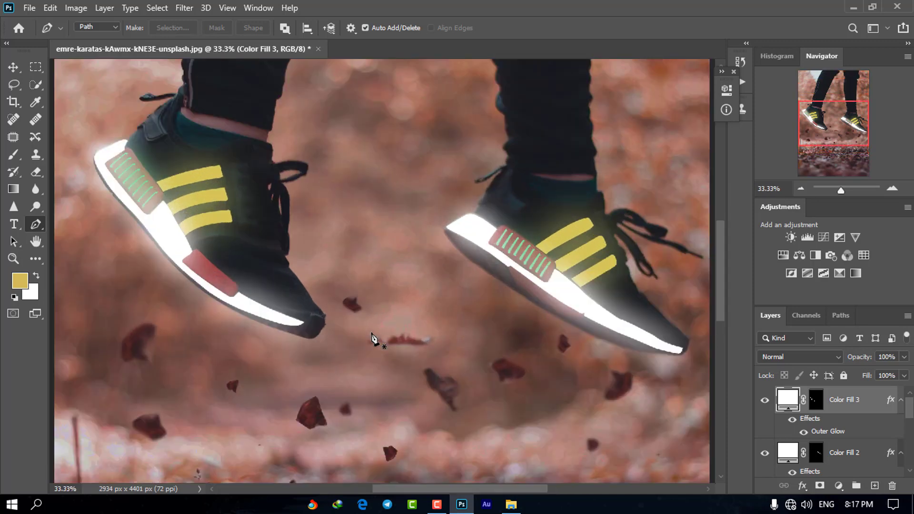
scroll(373, 339, "down", 1)
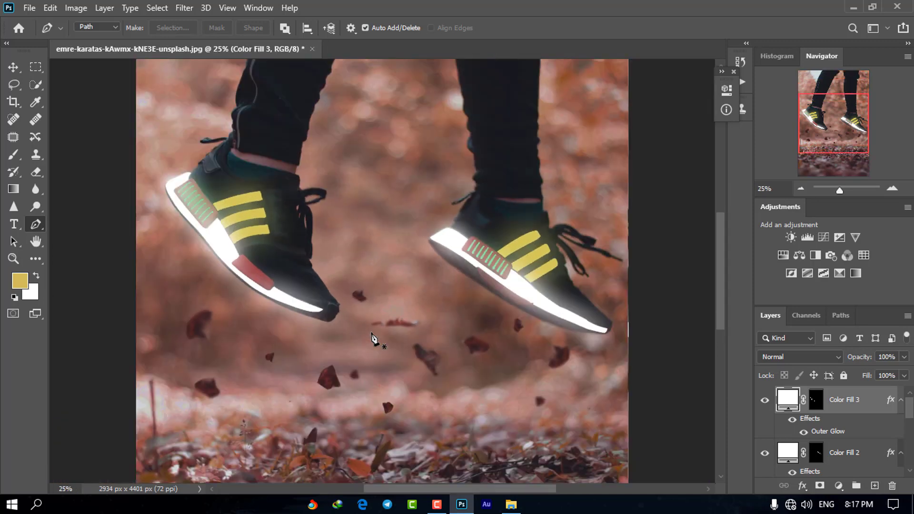
scroll(374, 339, "up", 1)
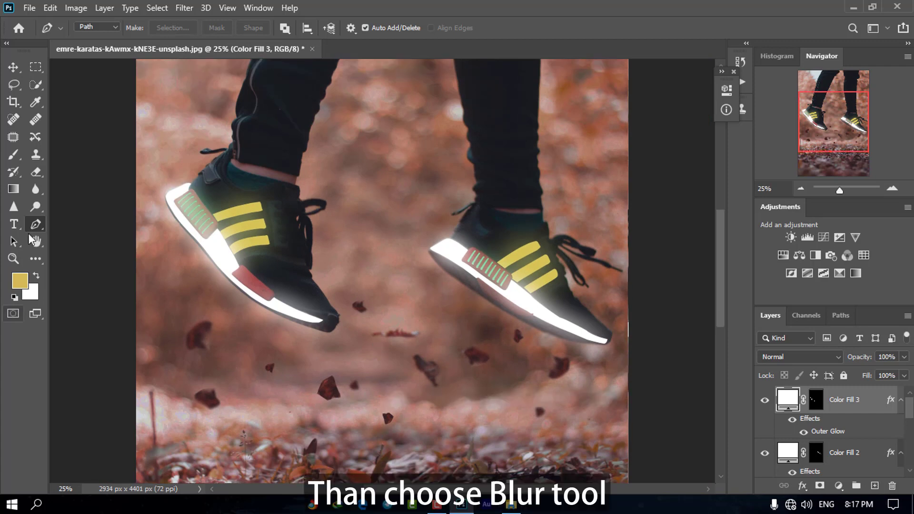
left_click(35, 189)
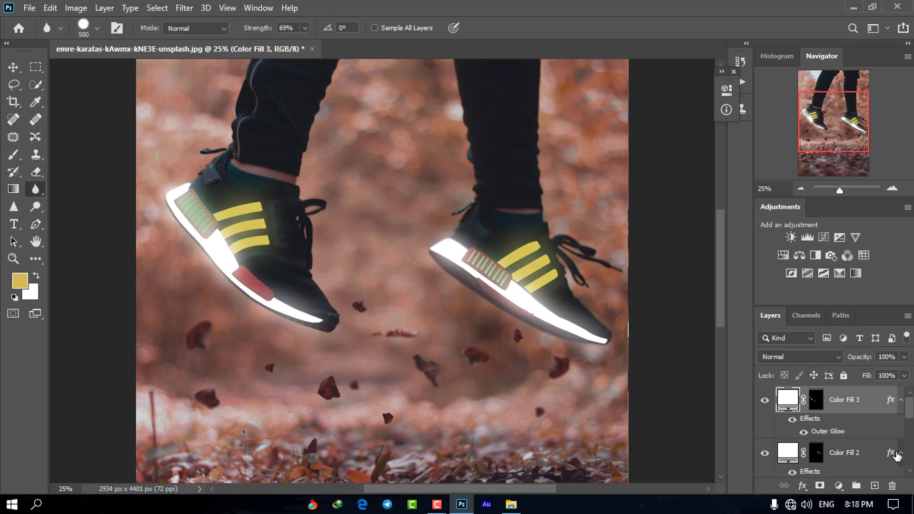
left_click(874, 486)
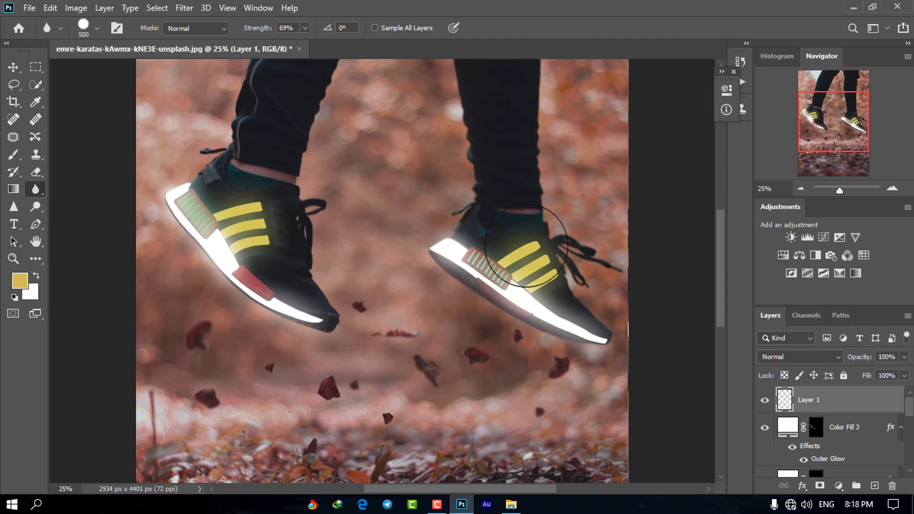
mouse_move(540, 300)
left_mouse_down()
mouse_move(583, 325)
mouse_move(540, 291)
left_mouse_up()
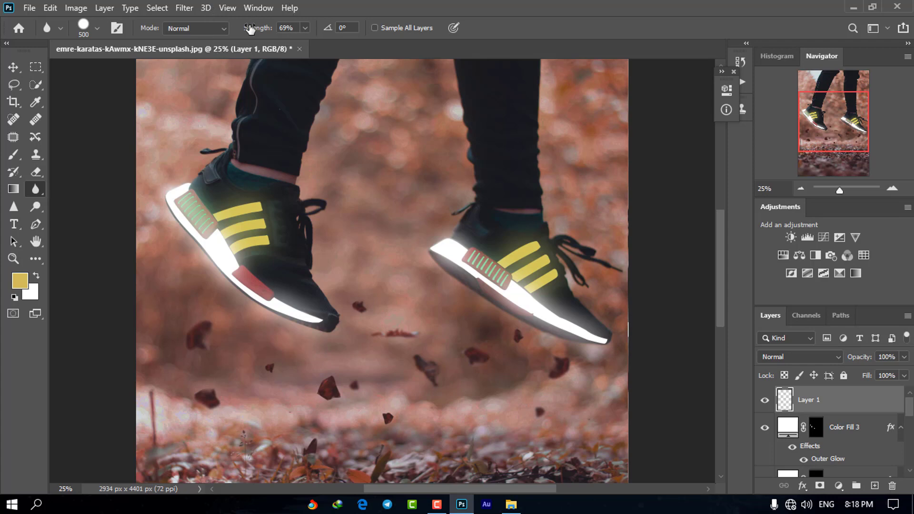
left_click_drag(250, 28, 267, 29)
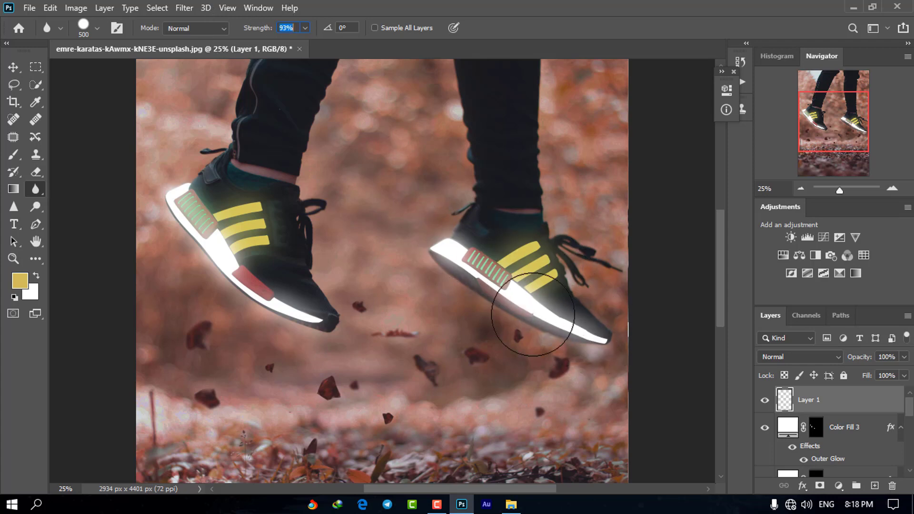
- Add another new layer and enlarge the Brush tool to 300 px
left_click(13, 67)
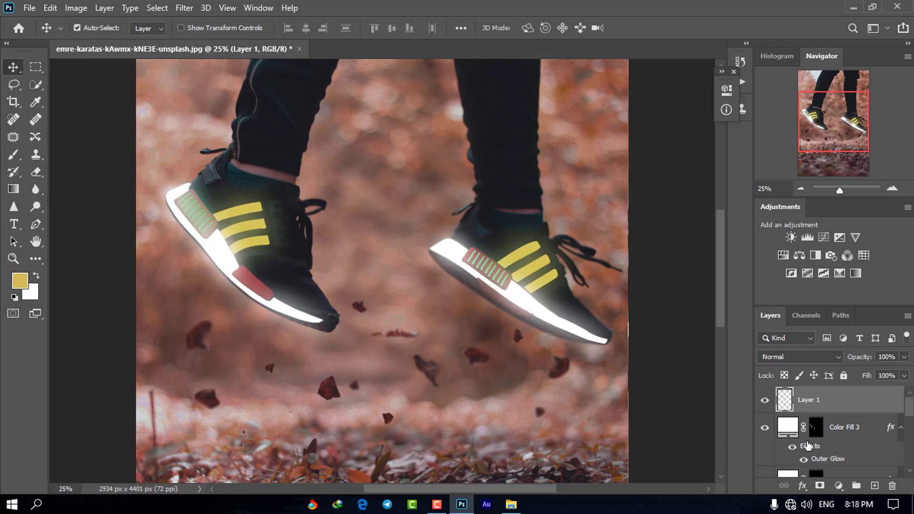
left_click(875, 486)
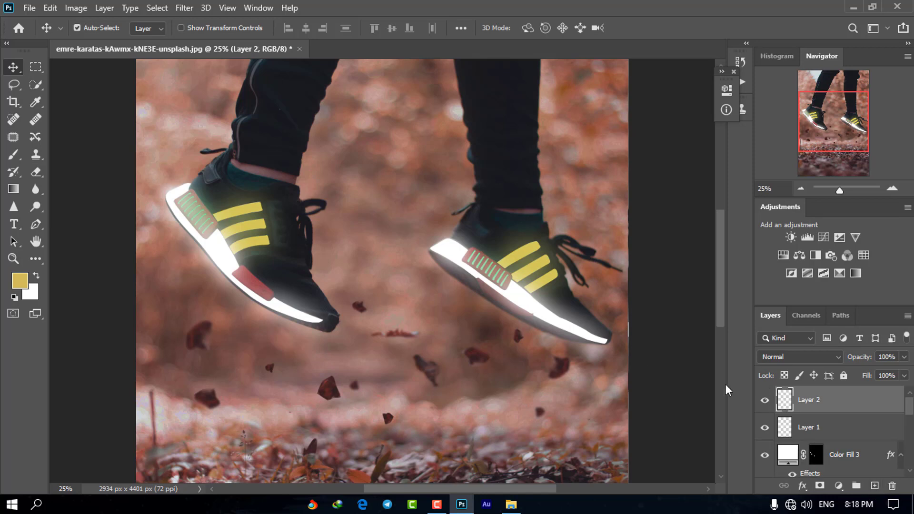
left_click(14, 155)
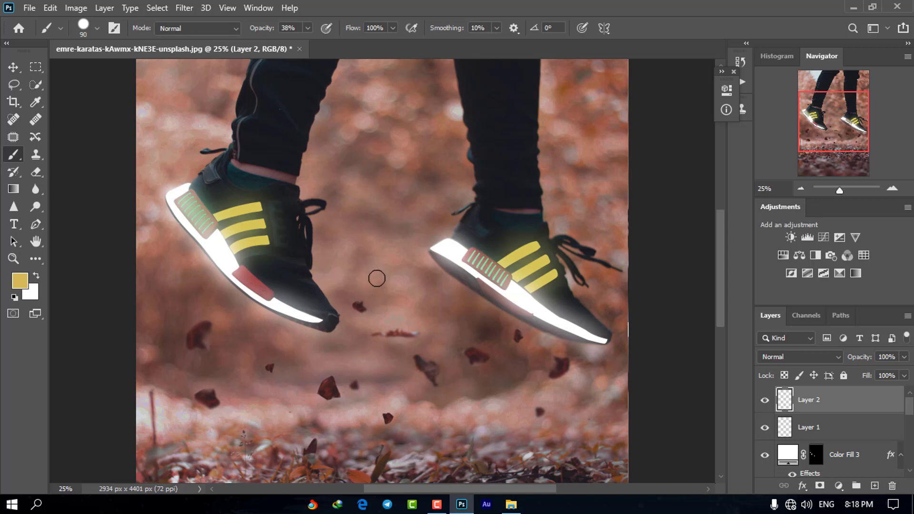
key("bracketright")
key("bracketright")
key("bracketright")
key("bracketright")
key("bracketright")
key("bracketright")
key("bracketright")
- Set the brush to 32% opacity and 45% flow with the Soft Round tip
left_click_drag(353, 29, 264, 32)
left_click_drag(354, 31, 349, 31)
left_click(97, 28)
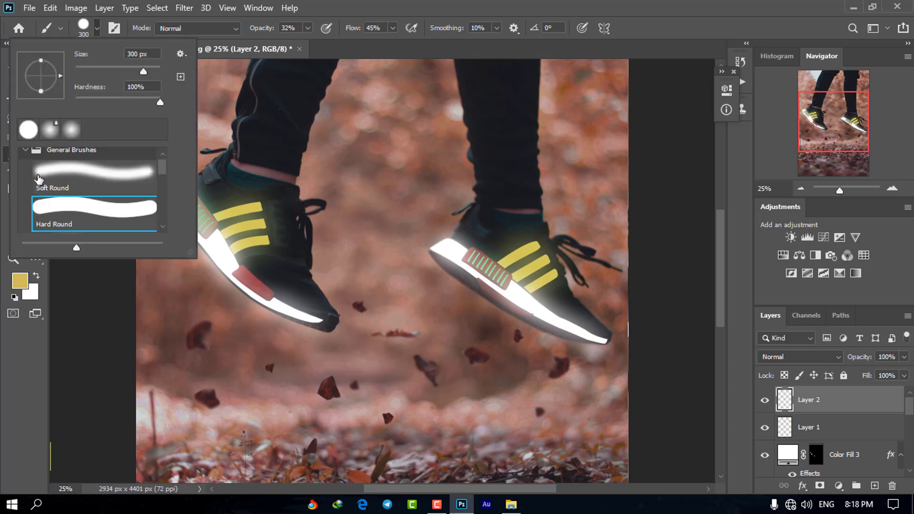
left_click(39, 179)
key("Return")
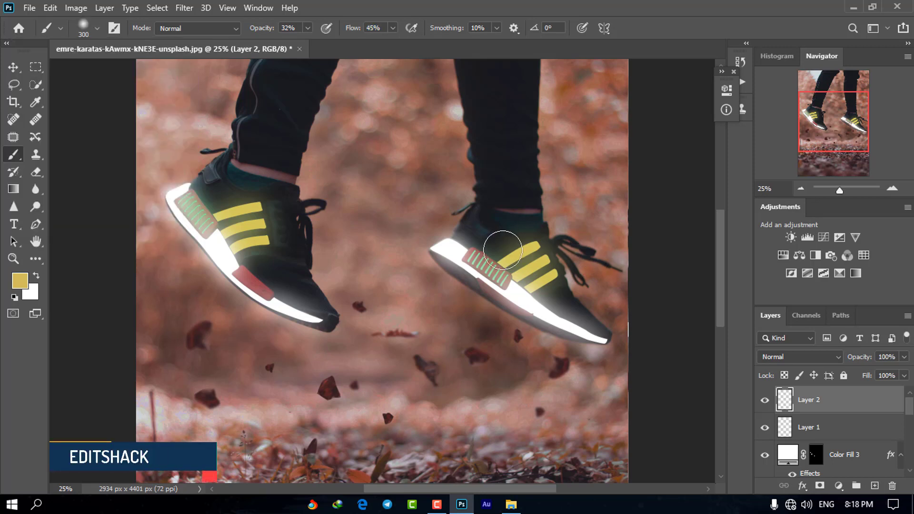
- Paint soft yellow light over the stripes of the sneakers and set the paint layer's blend mode to Soft Light
mouse_move(502, 249)
left_mouse_down()
mouse_move(543, 233)
mouse_move(479, 251)
mouse_move(547, 252)
left_mouse_up()
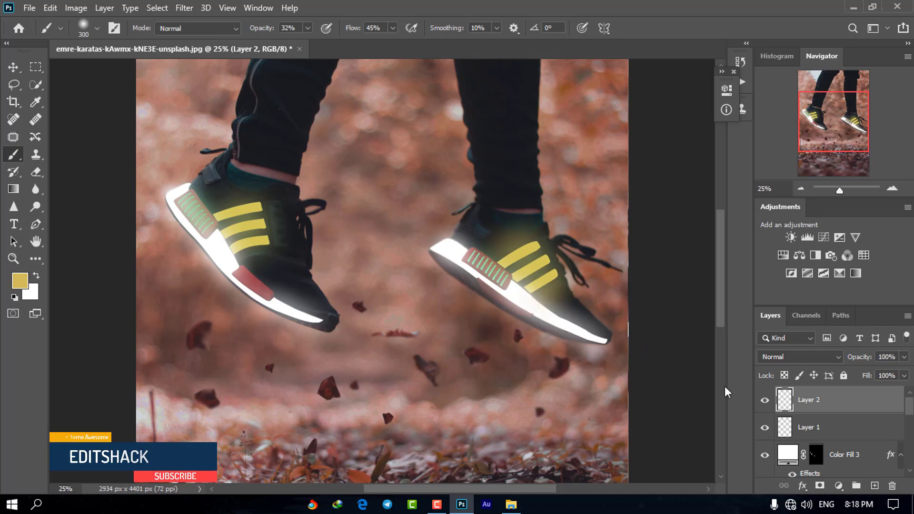
left_click(792, 357)
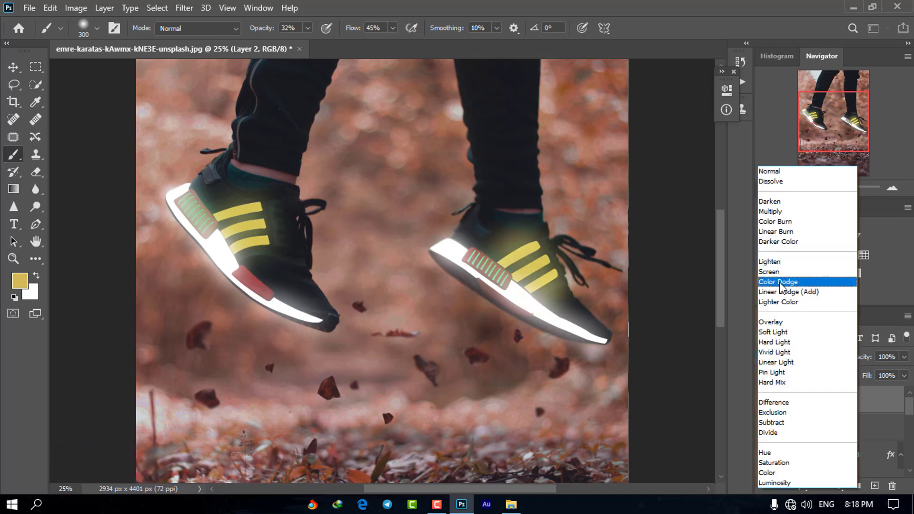
left_click(778, 333)
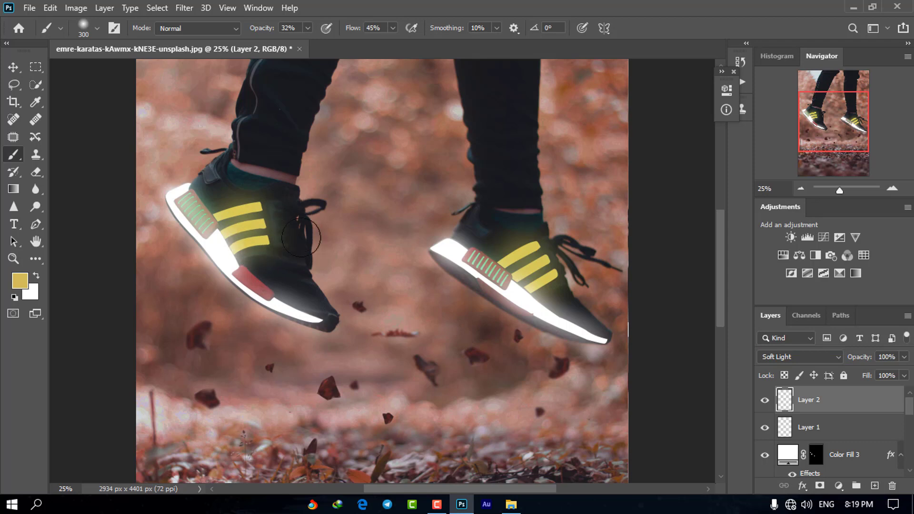
scroll(150, 310, "up", 1)
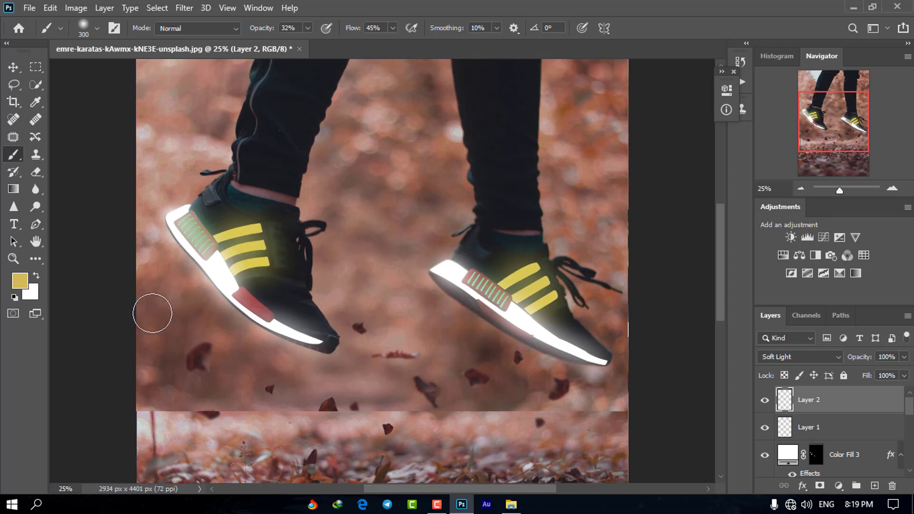
scroll(152, 313, "down", 3)
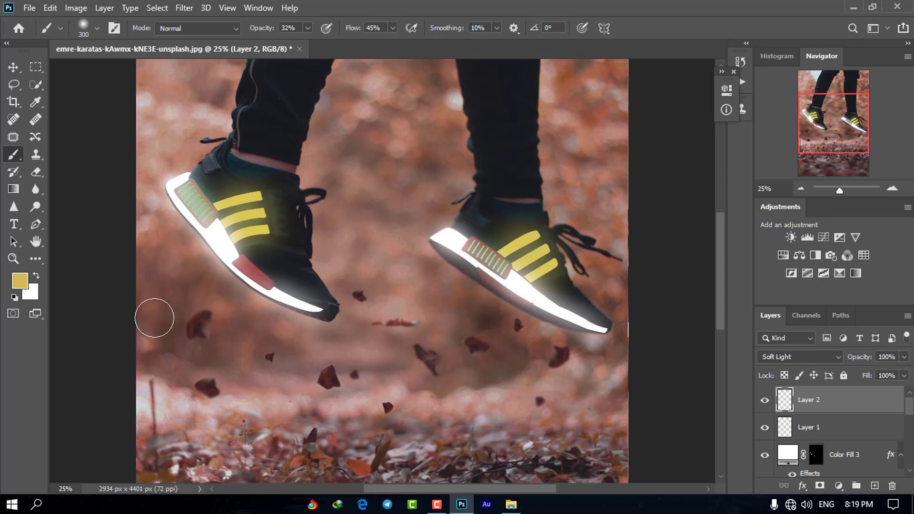
scroll(390, 371, "down", 1)
scroll(552, 363, "down", 1)
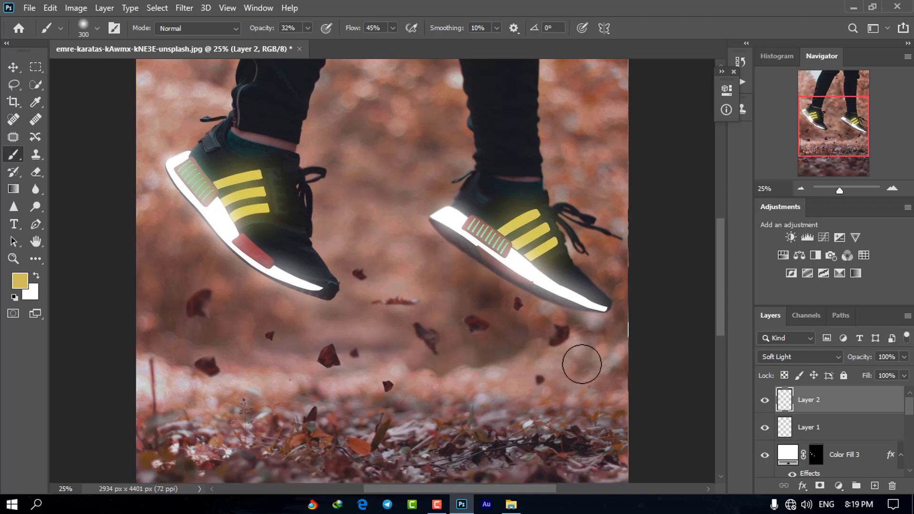
- Duplicate all layers from the Background up to Layer 2 and merge the copies into a single layer
left_click_drag(910, 409, 911, 459)
left_click(853, 462)
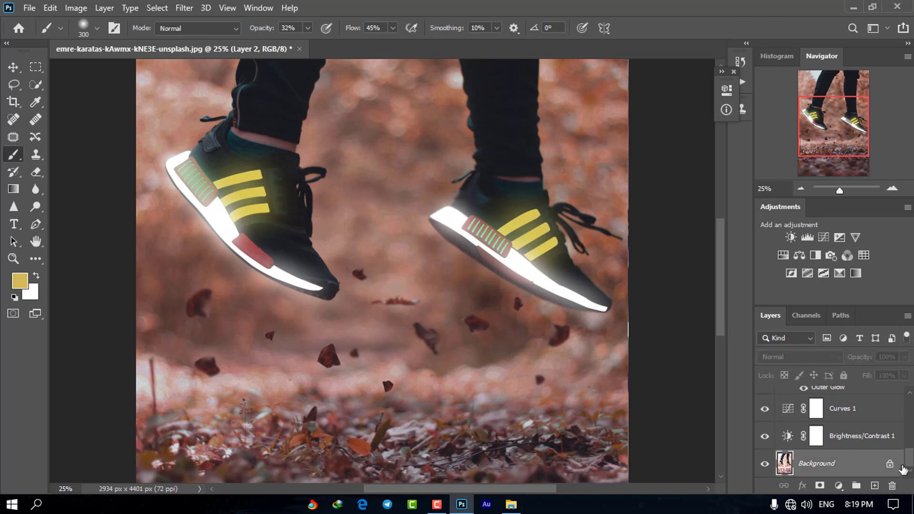
scroll(857, 461, "up", 1)
scroll(861, 460, "down", 1)
left_click(852, 445, "shift")
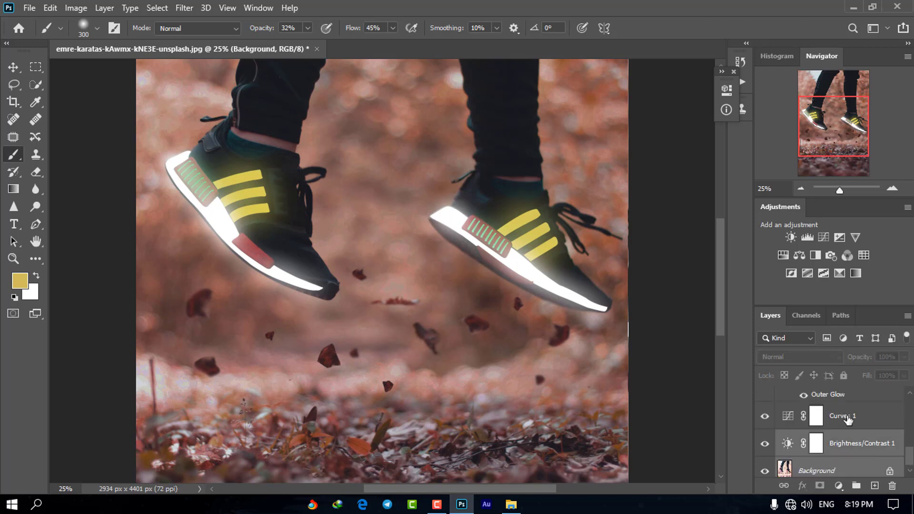
left_click(848, 419, "shift")
left_click_drag(911, 459, 909, 376)
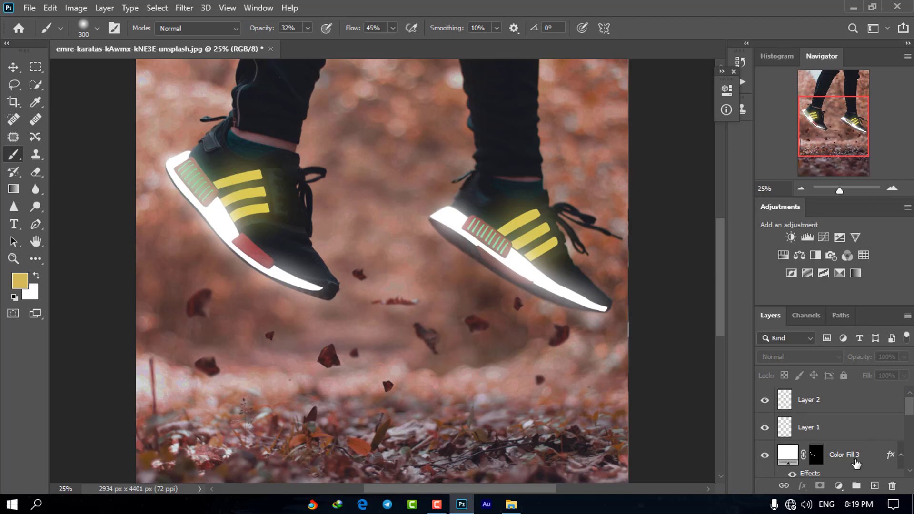
left_click(832, 399, "shift")
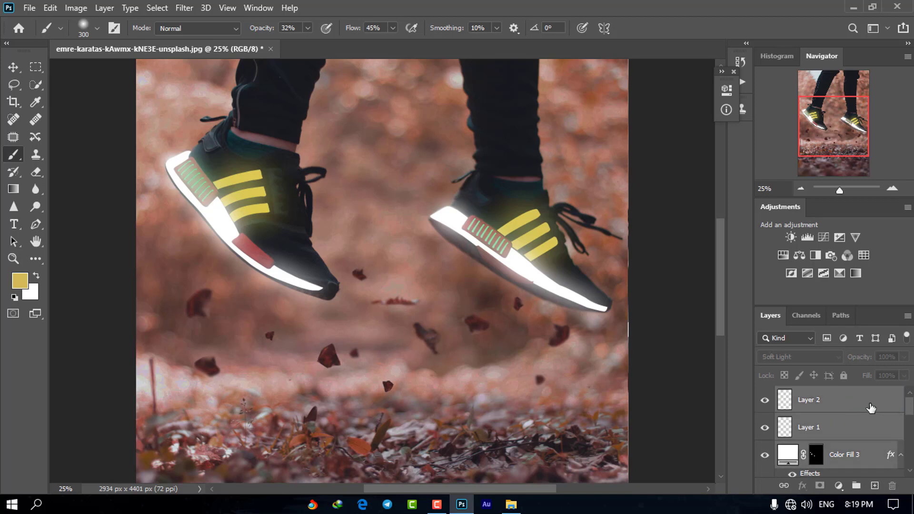
right_click(856, 406)
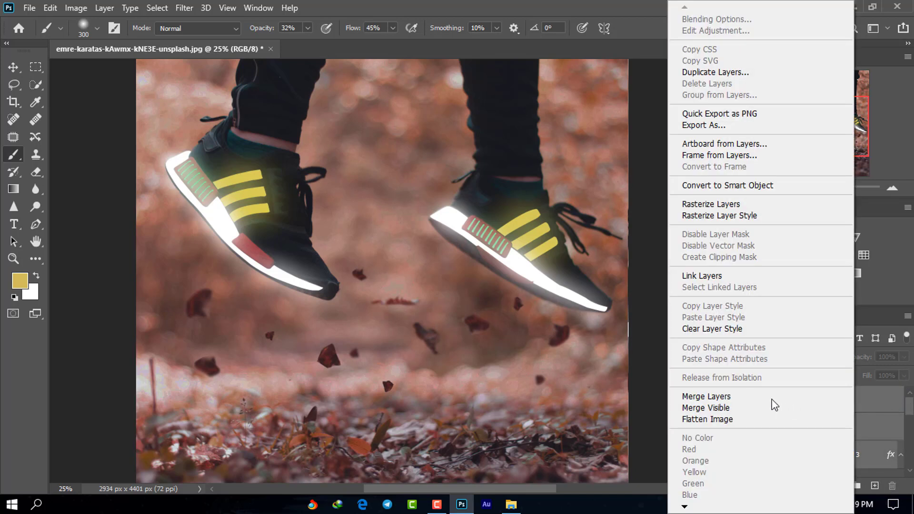
left_click(880, 402)
left_click_drag(878, 403, 876, 485)
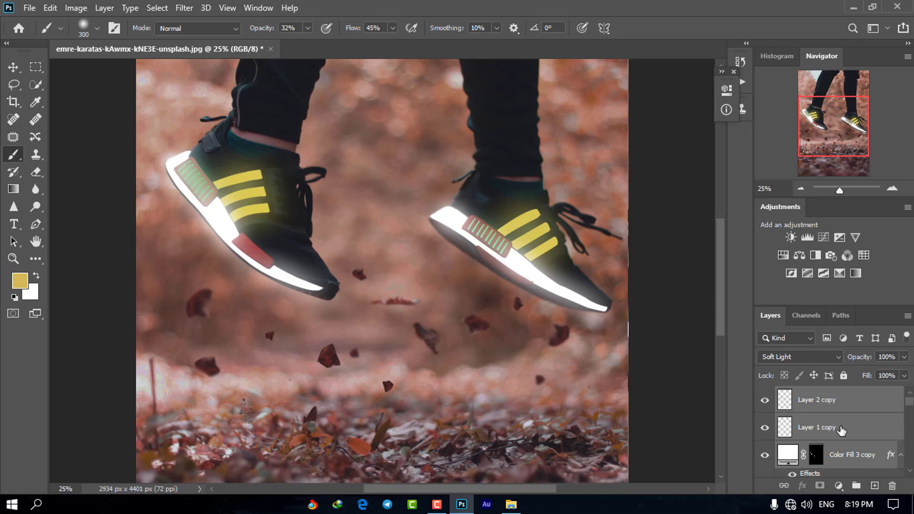
right_click(811, 402)
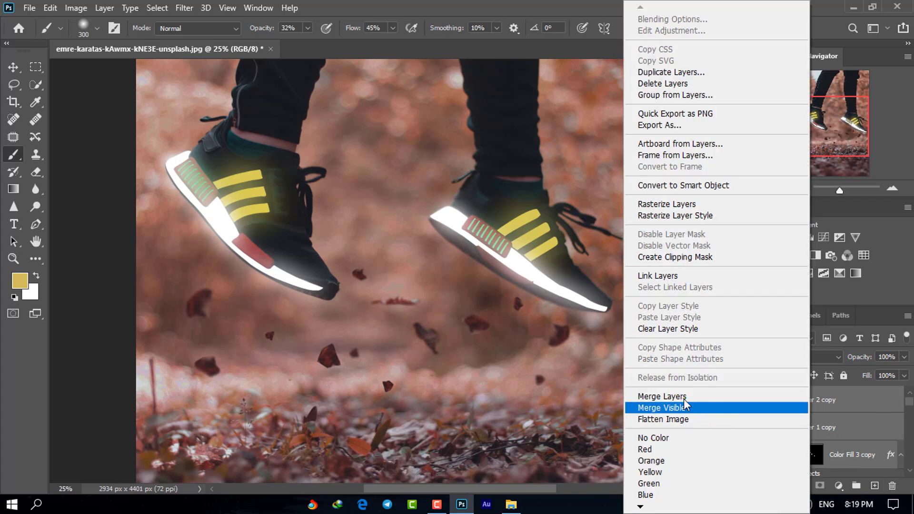
left_click(676, 394)
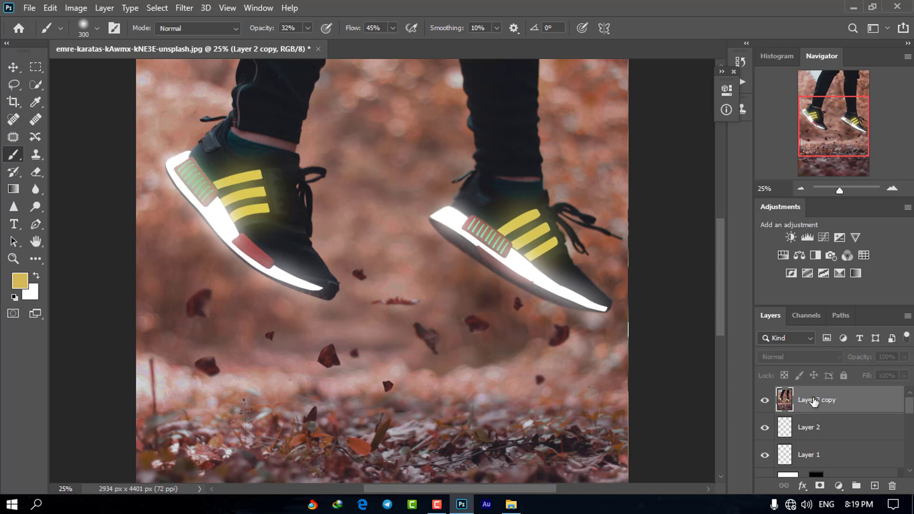
- In the Camera Raw filter, set the merged copy's blacks to -53, whites to +23, temperature to -11 and shadows to -24
left_click(185, 9)
left_click(235, 90)
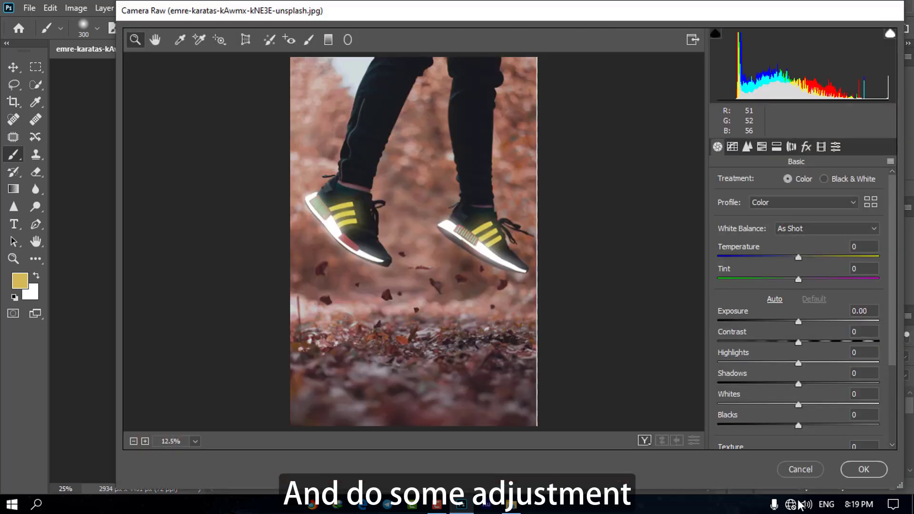
left_click_drag(788, 431, 755, 424)
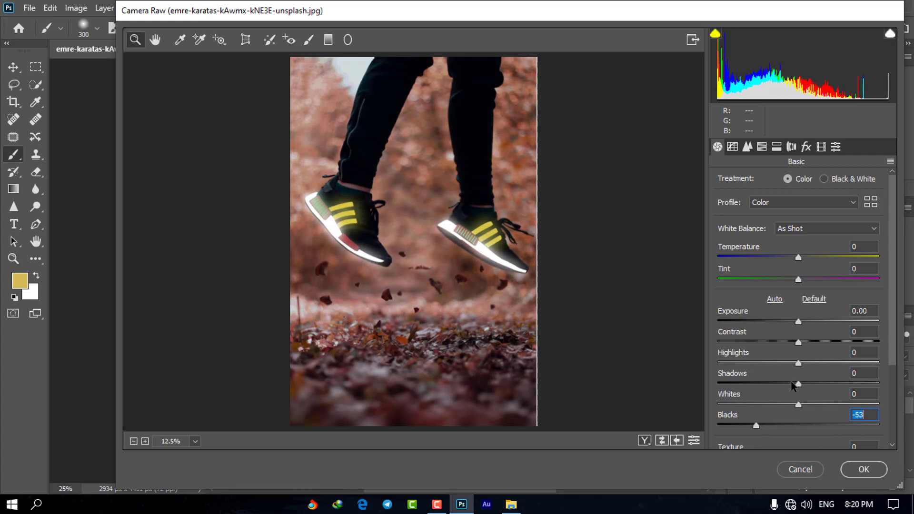
left_click_drag(806, 406, 817, 405)
left_click(805, 259)
mouse_move(804, 259)
left_mouse_down()
mouse_move(815, 260)
mouse_move(792, 257)
left_mouse_up()
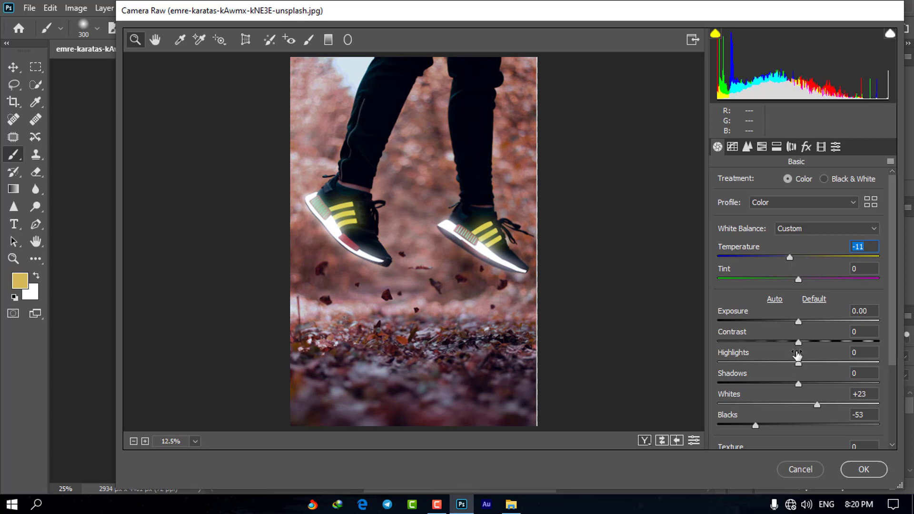
mouse_move(778, 387)
left_mouse_down()
mouse_move(731, 386)
mouse_move(779, 388)
left_mouse_up()
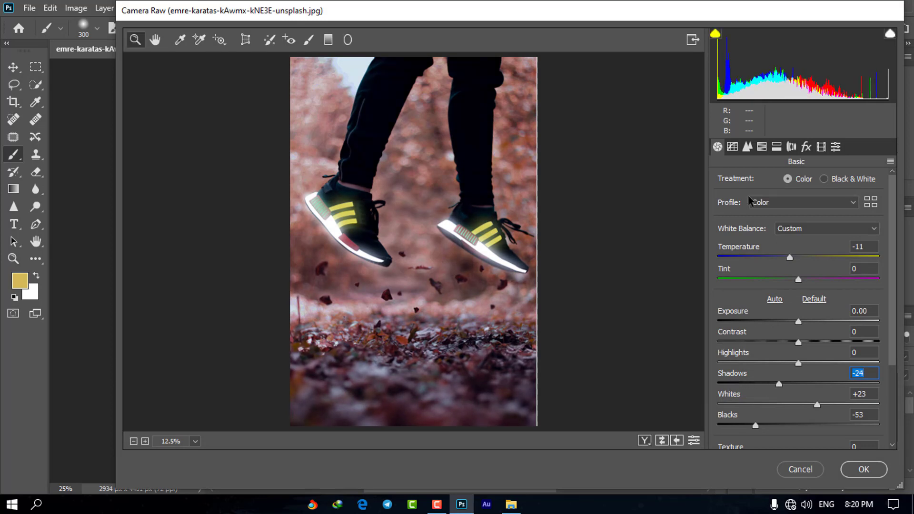
- Centre a large darkening radial filter around both sneakers and apply the Camera Raw adjustments
left_click(777, 148)
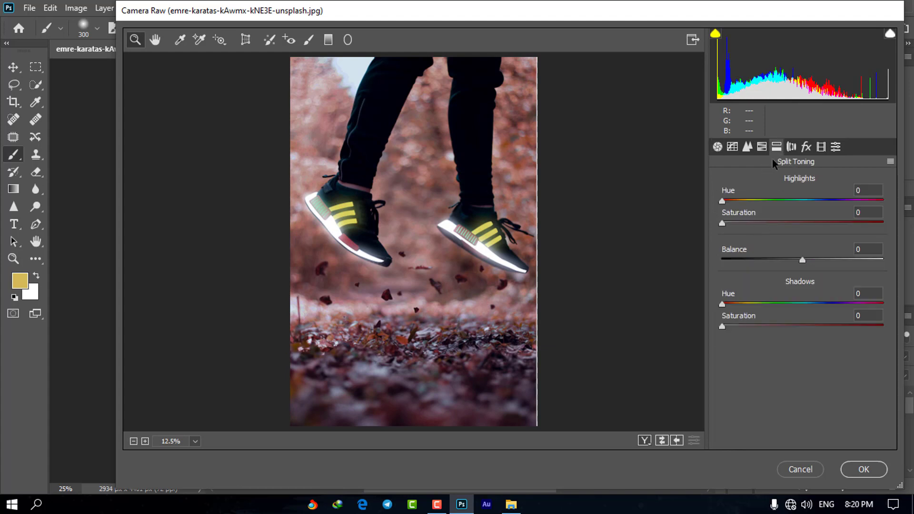
left_click(763, 147)
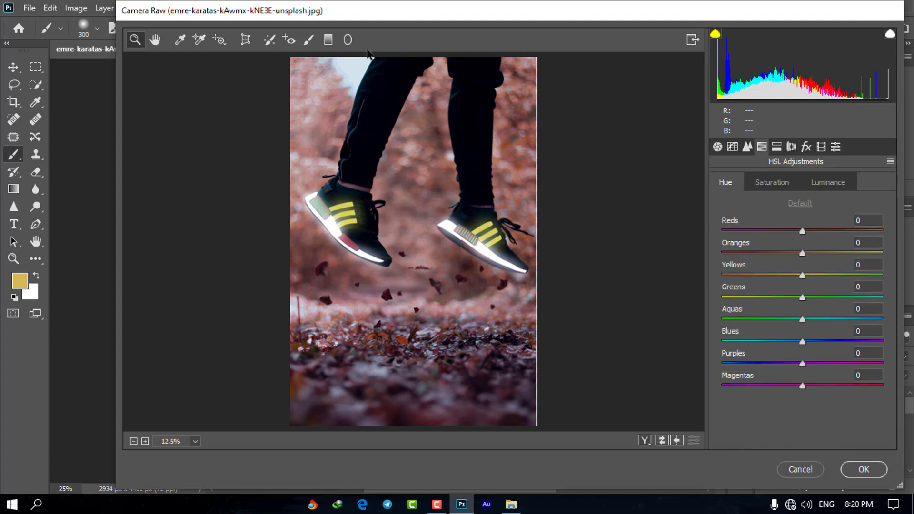
left_click(347, 40)
mouse_move(341, 122)
left_mouse_down()
mouse_move(434, 268)
mouse_move(472, 283)
left_mouse_up()
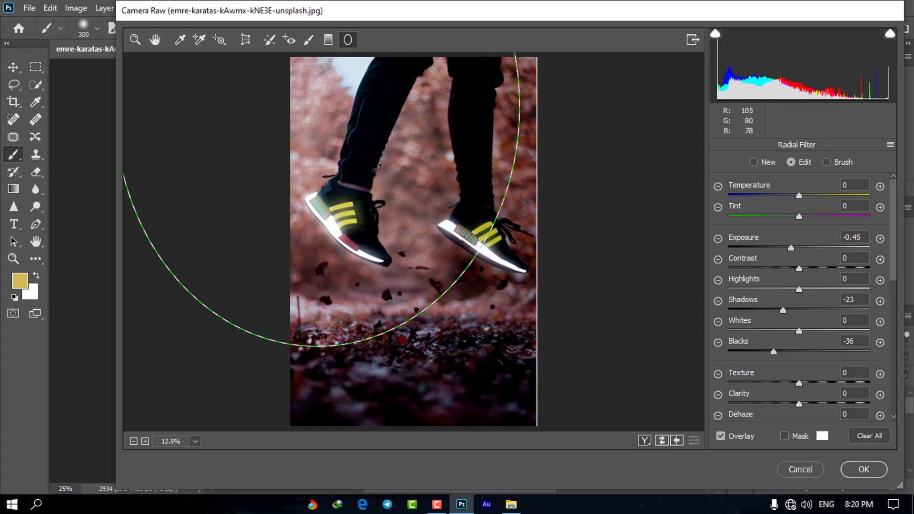
left_click_drag(349, 150, 435, 232)
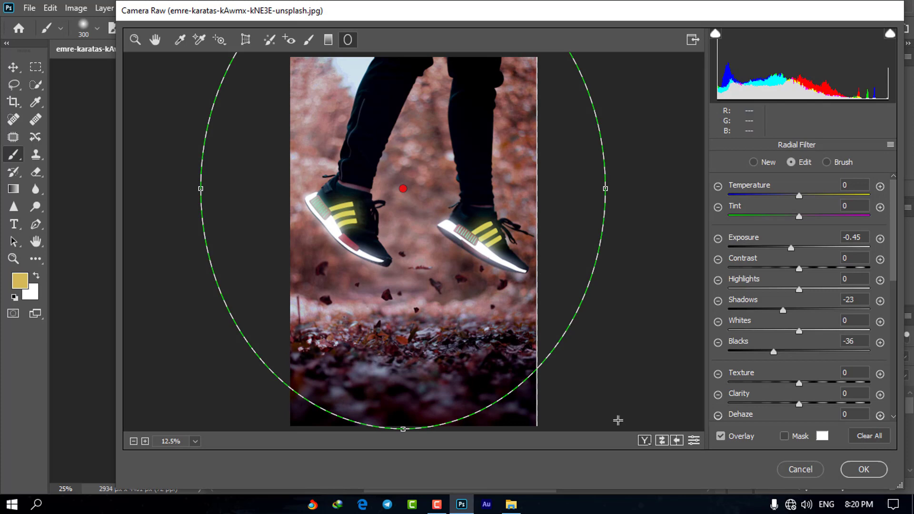
left_click(863, 470)
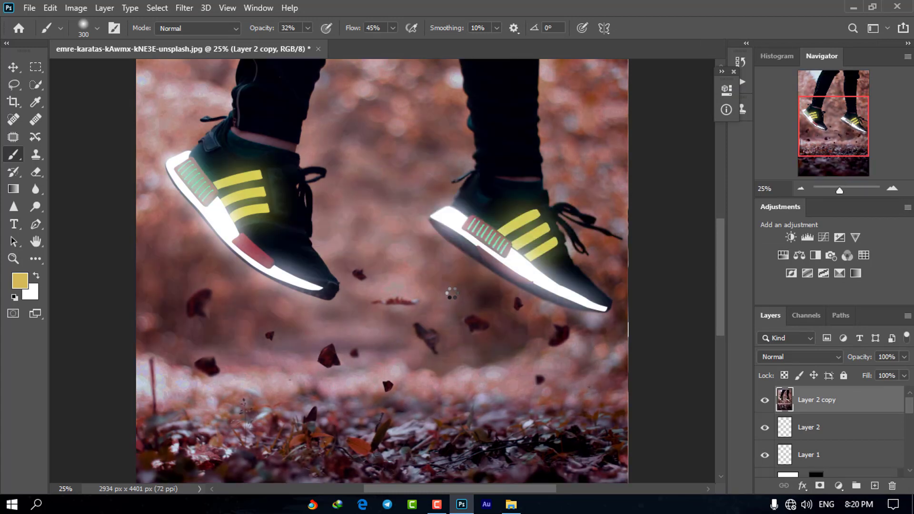
key("ctrl+minus")
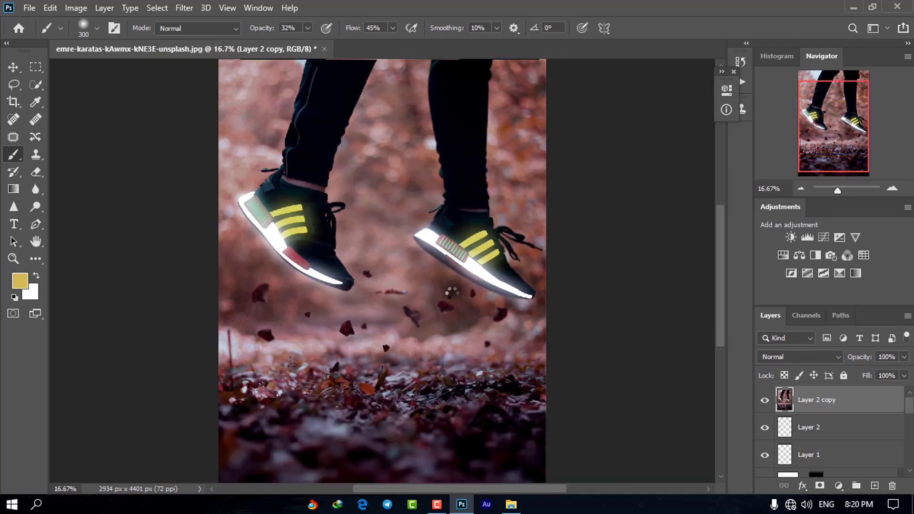
key("ctrl+plus")
key("ctrl+plus")
key("ctrl+minus")
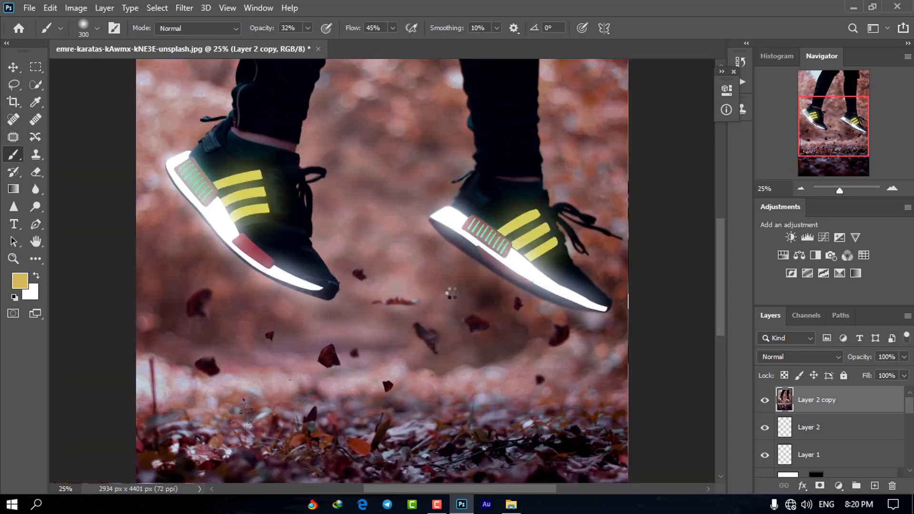
key("ctrl+minus")
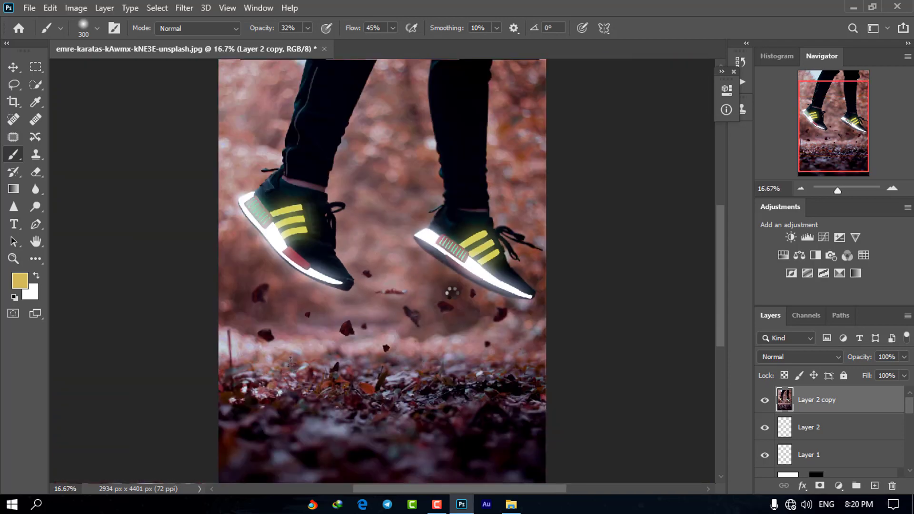
- Add a Levels adjustment layer above the merged copy with output levels of 2 and 231
left_click(838, 487)
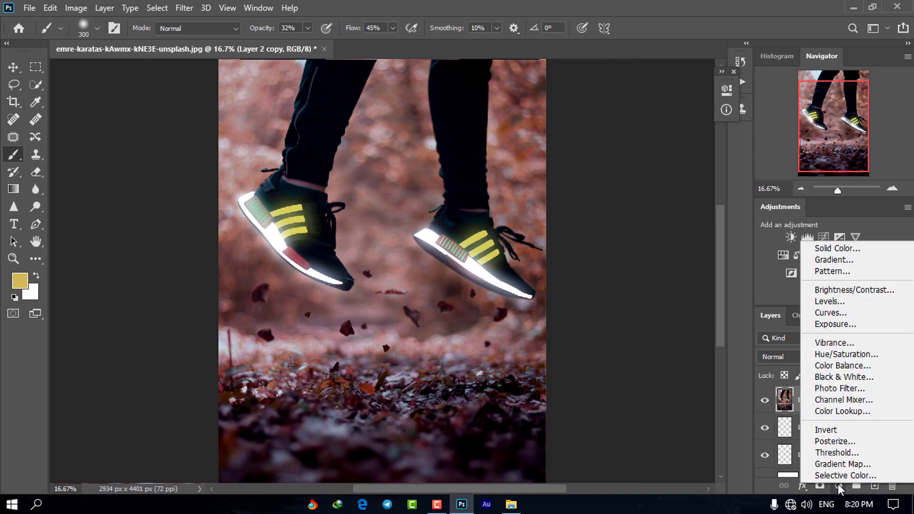
left_click(844, 305)
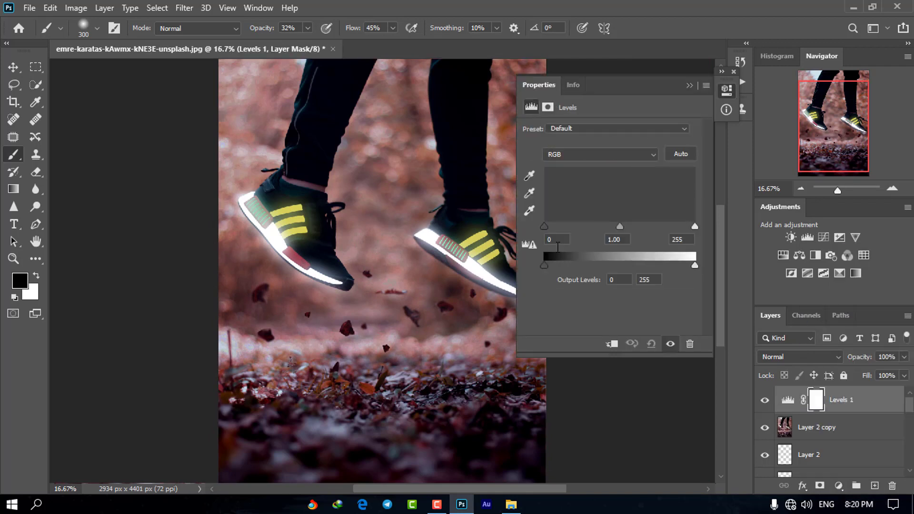
mouse_move(547, 265)
left_mouse_down()
mouse_move(554, 265)
mouse_move(546, 267)
left_mouse_up()
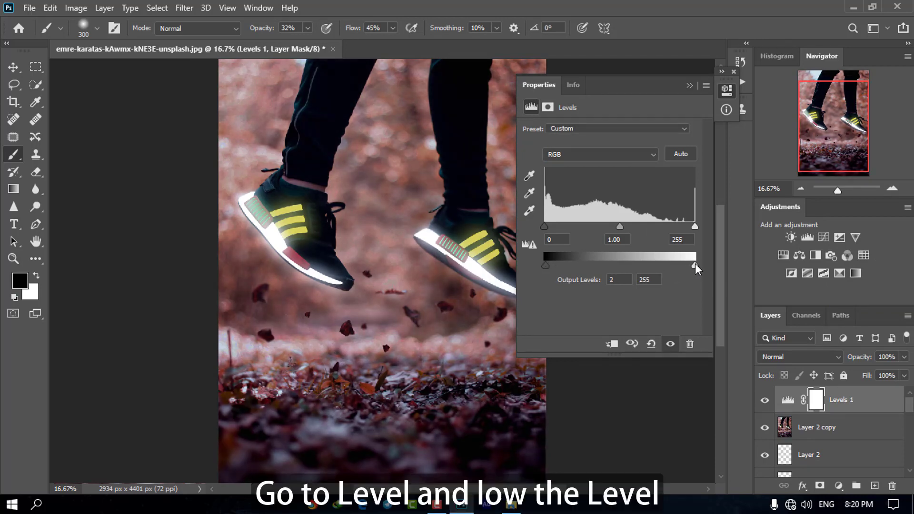
left_click_drag(695, 264, 681, 264)
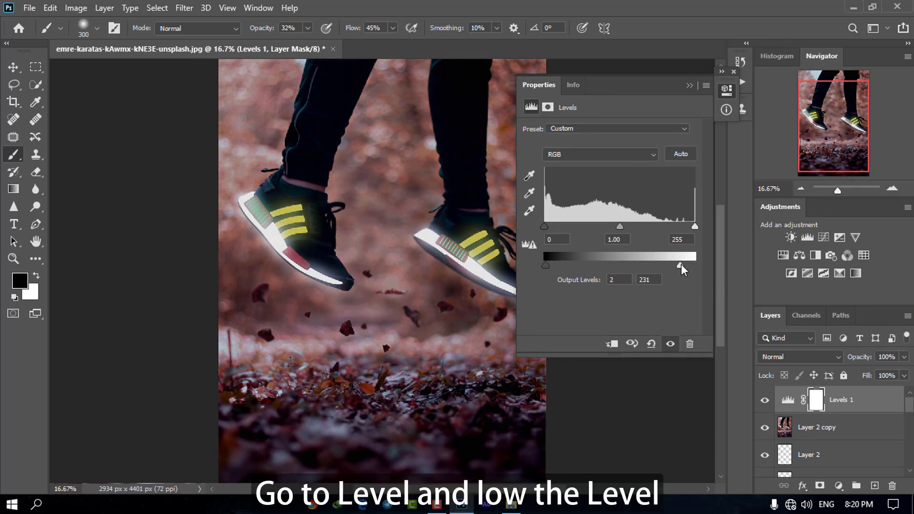
left_click(689, 86)
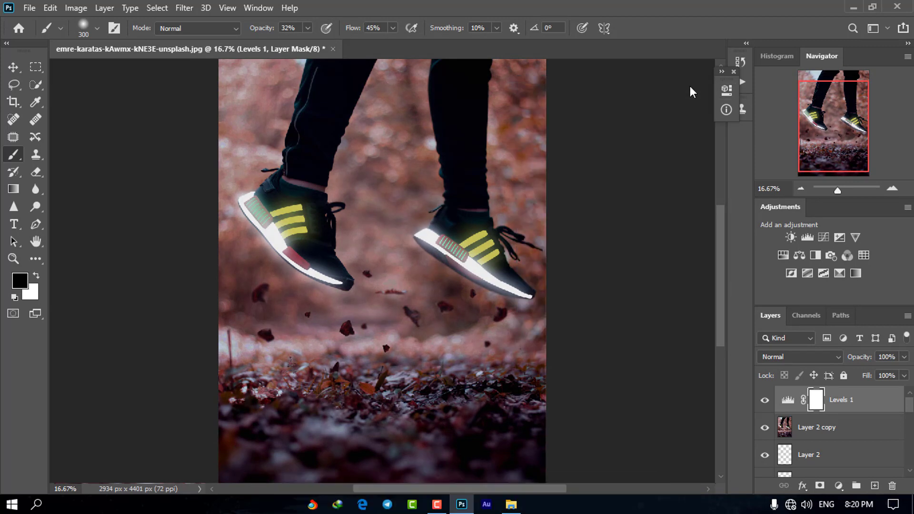
scroll(372, 271, "down", 2)
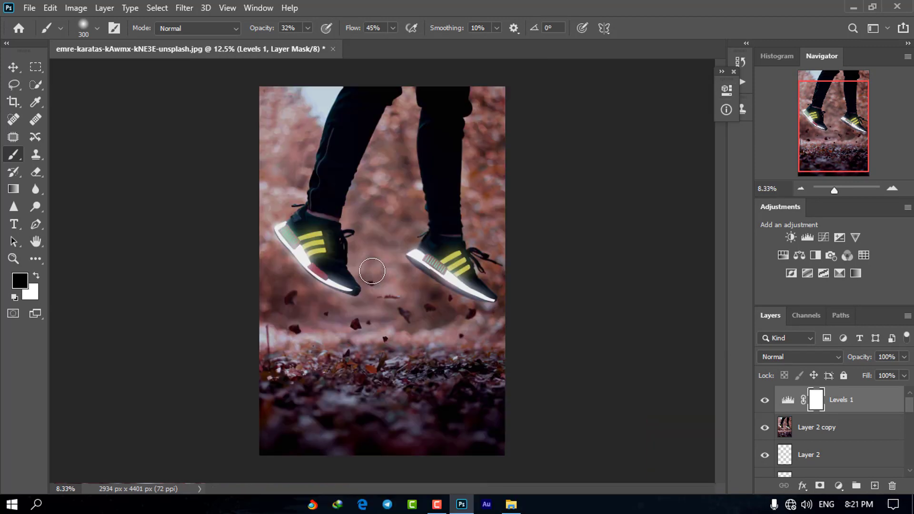
scroll(372, 271, "up", 4)
scroll(372, 270, "up", 4)
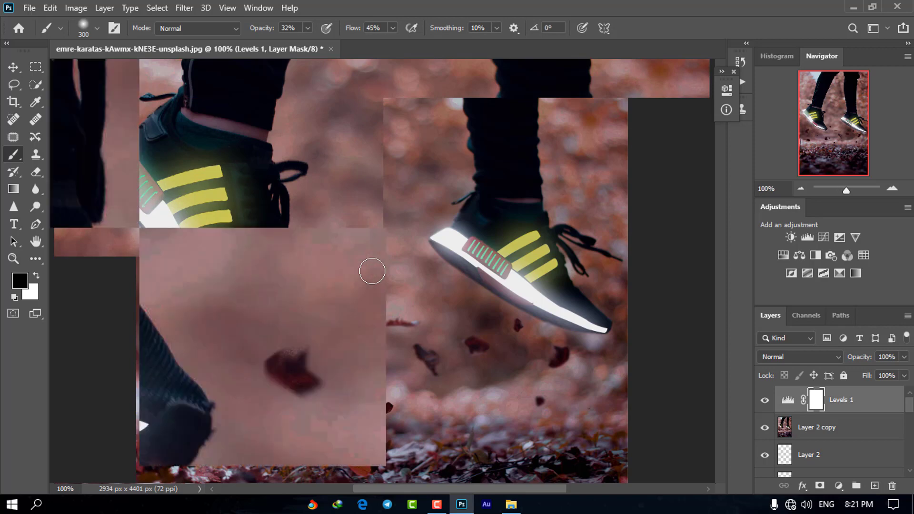
scroll(372, 271, "down", 4)
scroll(372, 271, "down", 1)
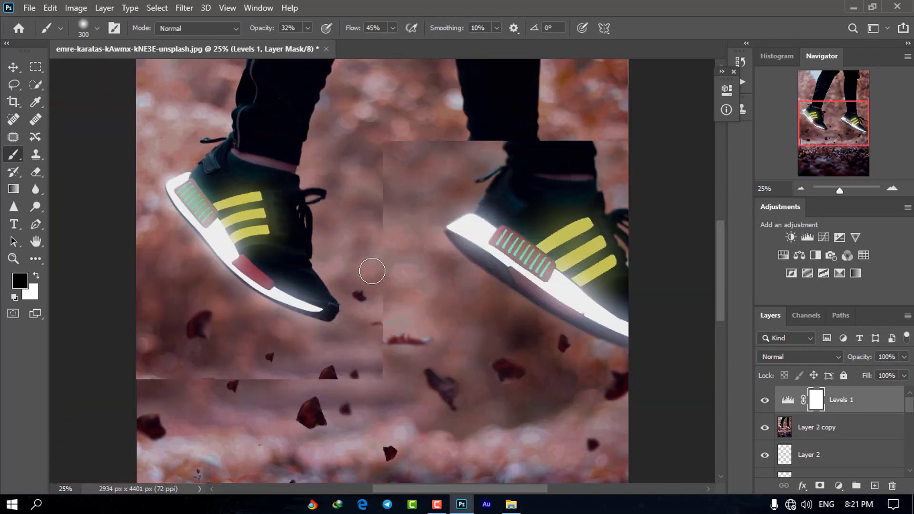
scroll(372, 271, "down", 1)
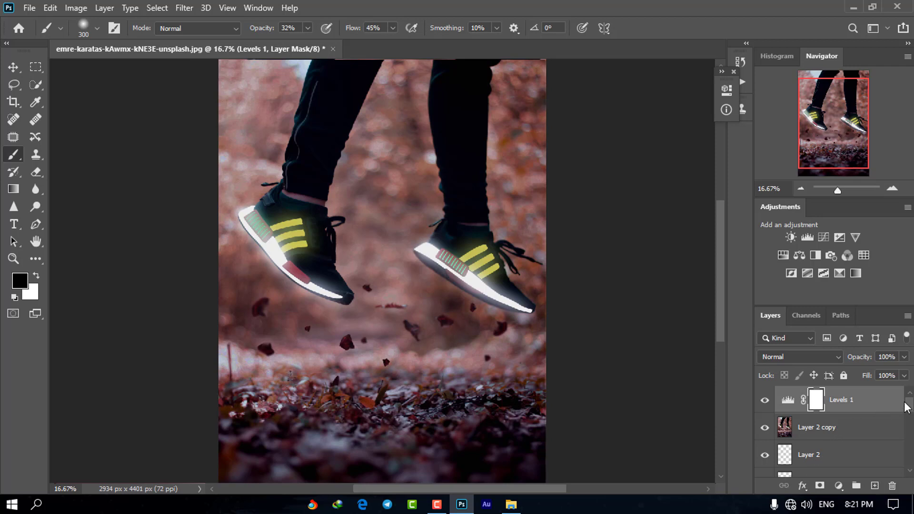
- Start an Iris Blur on Layer 2 copy, move its centre to the left sneaker and widen the sharp area inside the ellipse
left_click(825, 428)
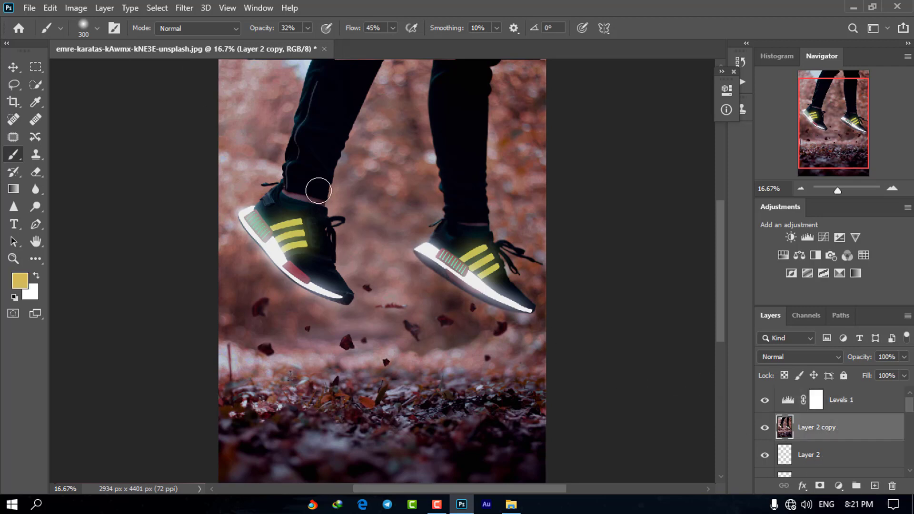
left_click(184, 8)
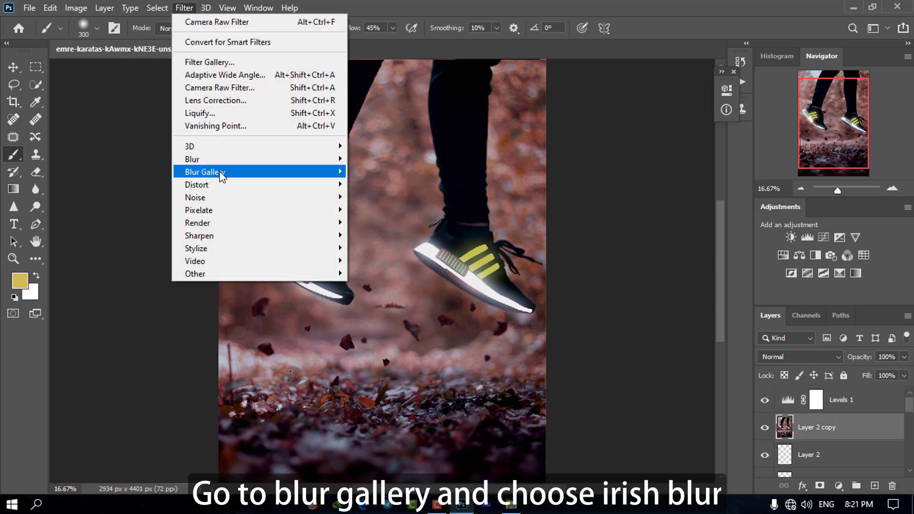
mouse_move(328, 178)
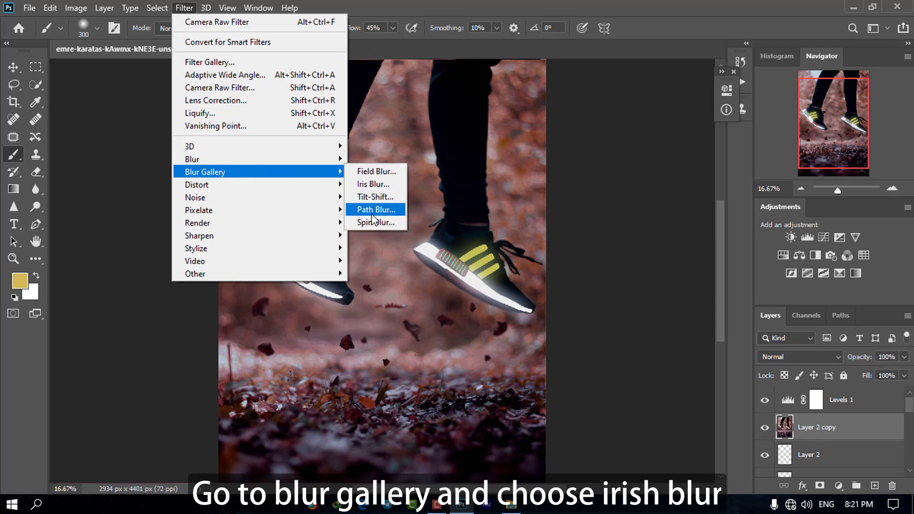
left_click(372, 185)
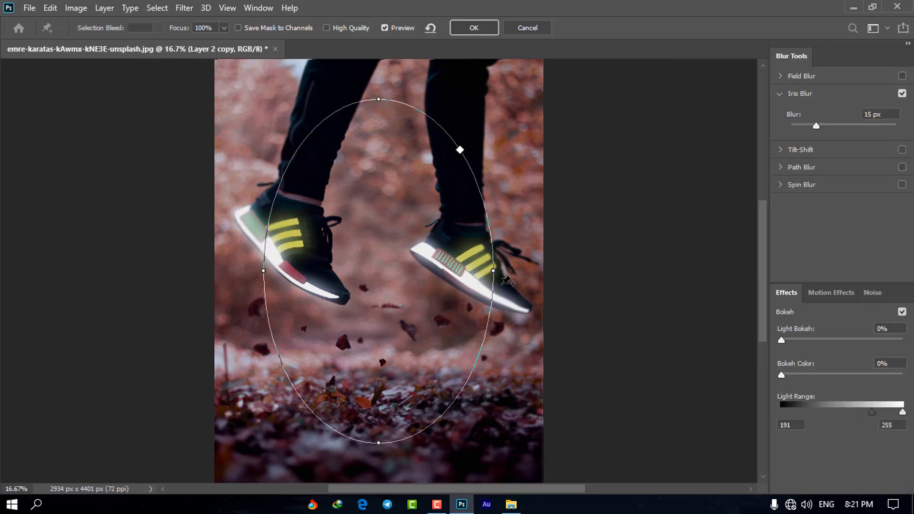
left_click_drag(378, 270, 304, 245)
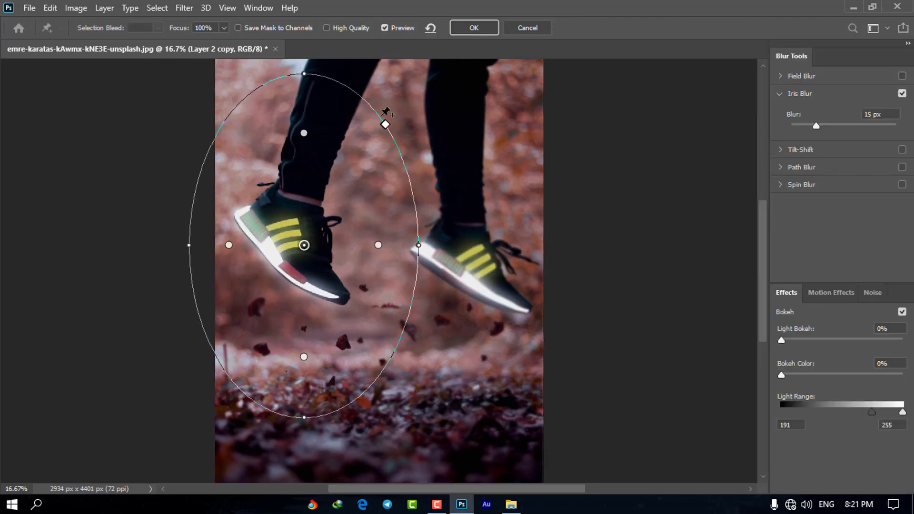
left_click_drag(303, 133, 303, 95)
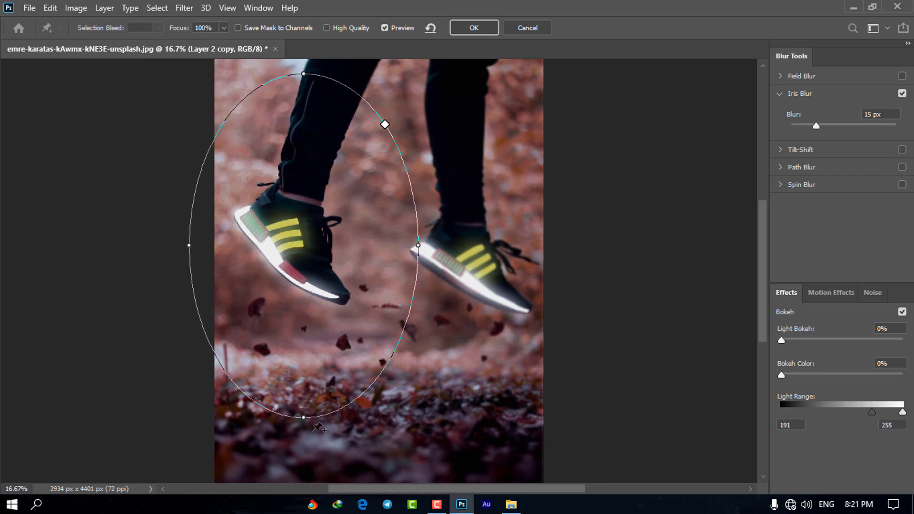
- Tilt and enlarge the iris ellipse, centre it between both sneakers so it encloses them, and apply a 30 px blur
left_click_drag(437, 264, 155, 314)
left_click_drag(366, 403, 481, 394)
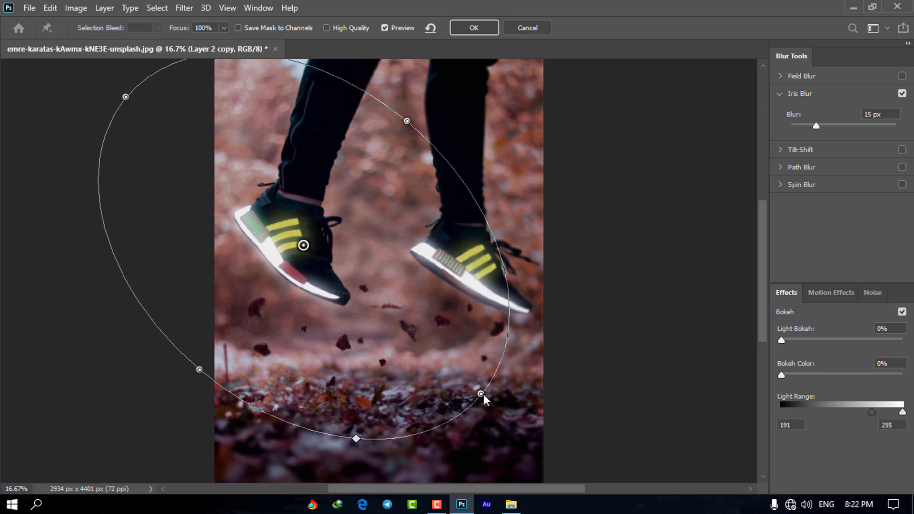
left_click_drag(303, 246, 337, 249)
left_click_drag(815, 125, 829, 126)
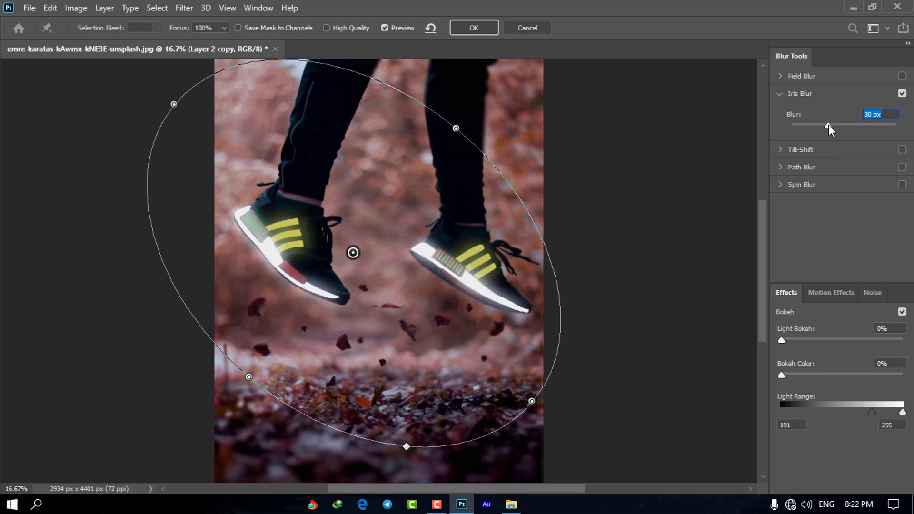
left_click(490, 27)
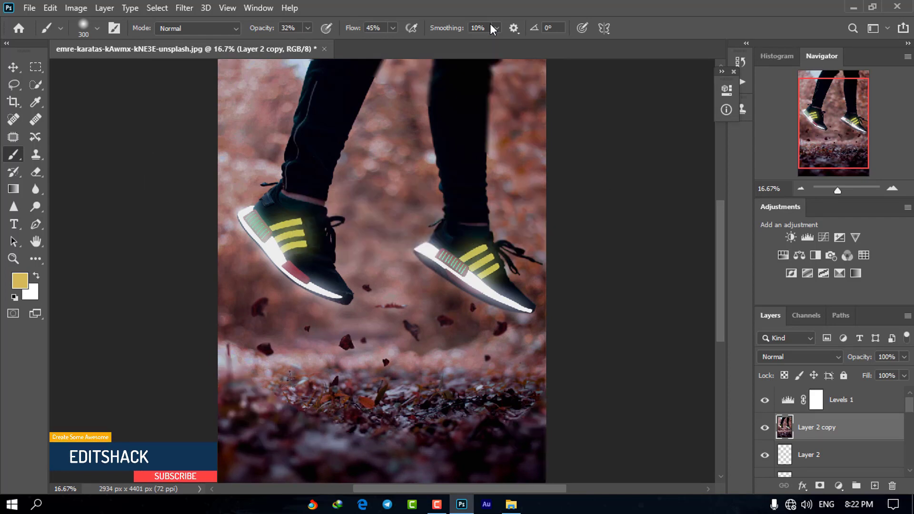
- Examine the blurred merged copy up close and as a whole
key("ctrl+plus")
key("ctrl+plus")
key("ctrl+plus")
key("ctrl+minus")
key("ctrl+minus")
key("ctrl+minus")
key("ctrl+minus")
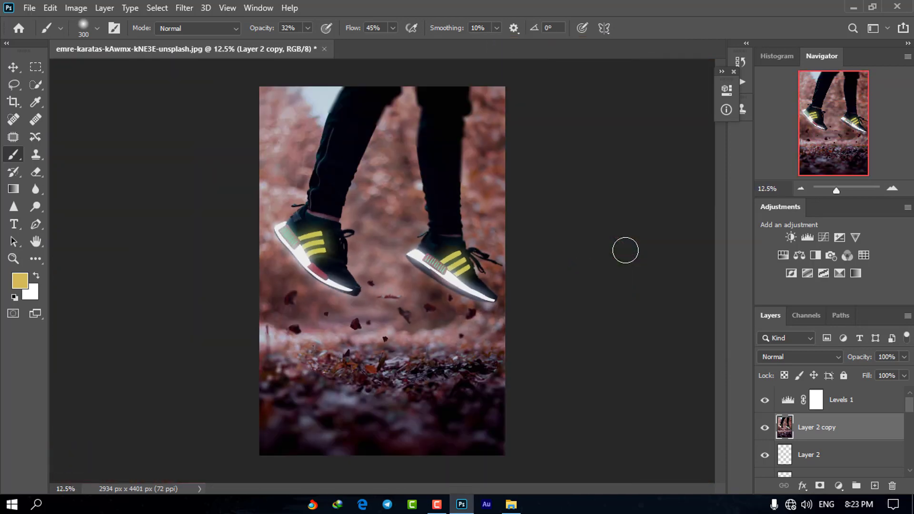
key("ctrl+plus")
- Hide the layers between the Background and Layer 2 copy for a before-and-after comparison
scroll(780, 443, "down", 4)
scroll(767, 441, "up", 3)
left_click(766, 428)
scroll(767, 442, "down", 4)
scroll(767, 444, "up", 5)
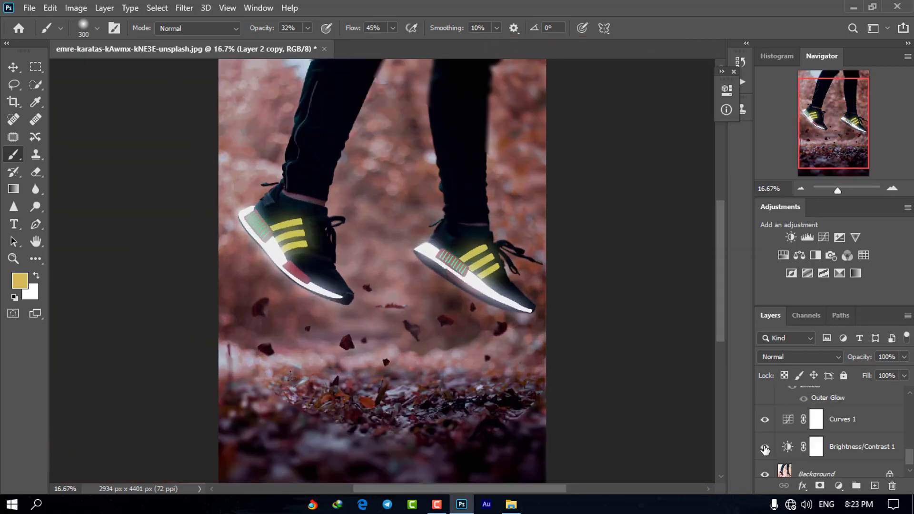
- Toggle the visibility of Layer 2 copy repeatedly to compare the edited photo with the original, leaving it shown
left_click(766, 431)
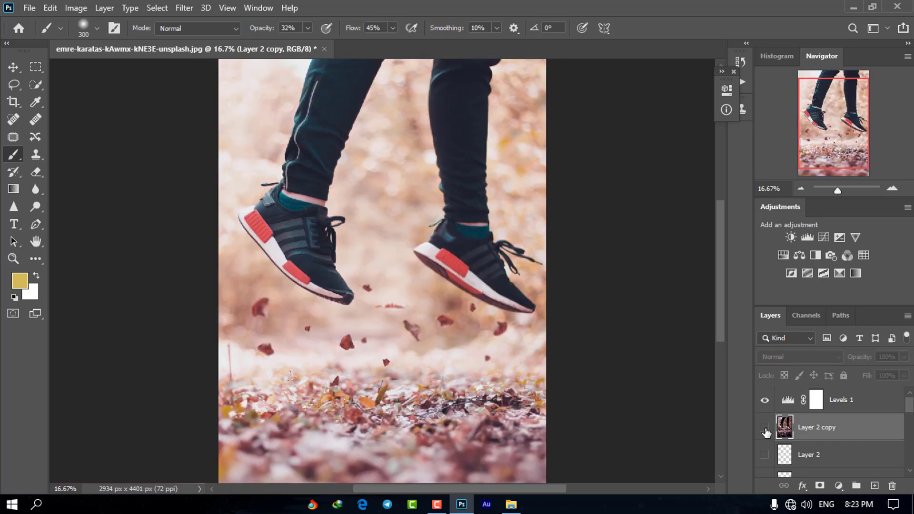
left_click(766, 432)
left_click(766, 432)
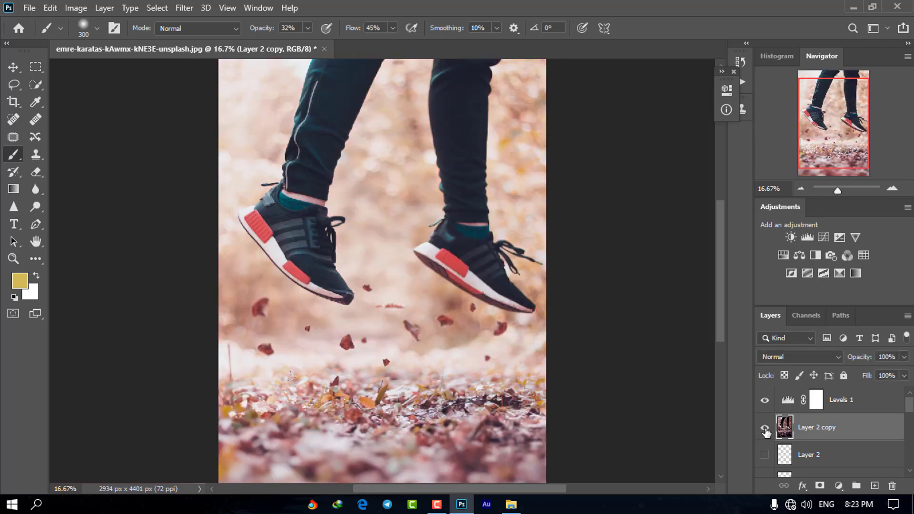
left_click(766, 431)
left_click(765, 431)
left_click(765, 431)
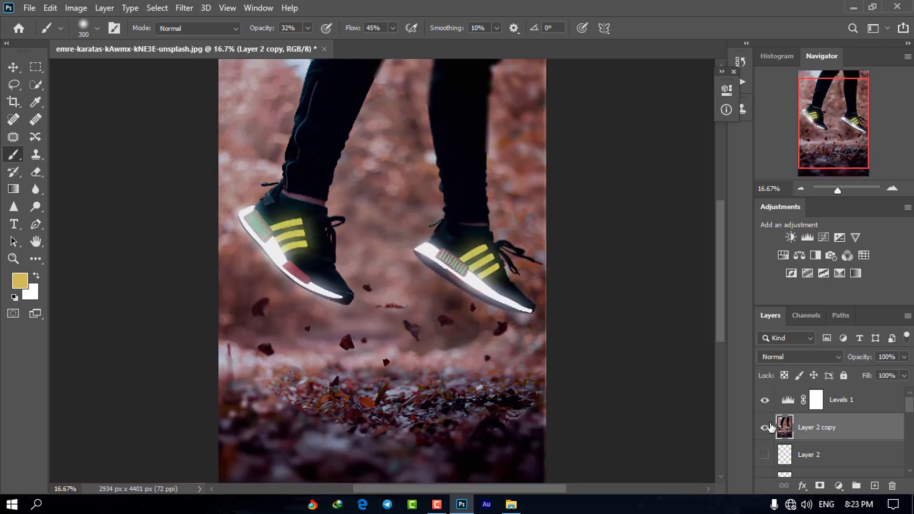